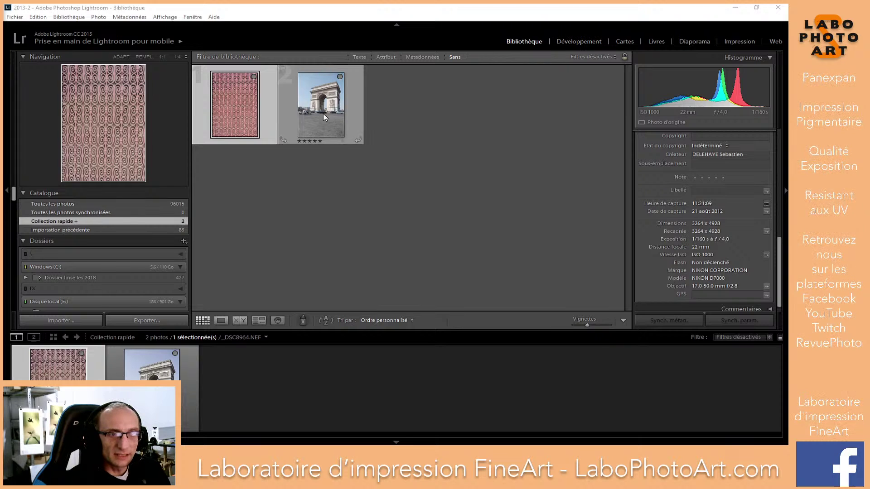
Open the Arc de Triomphe photo in the Développement module and collapse its TSL, Réglages de base and Détail adjustments.
left_click(322, 111)
left_click(581, 42)
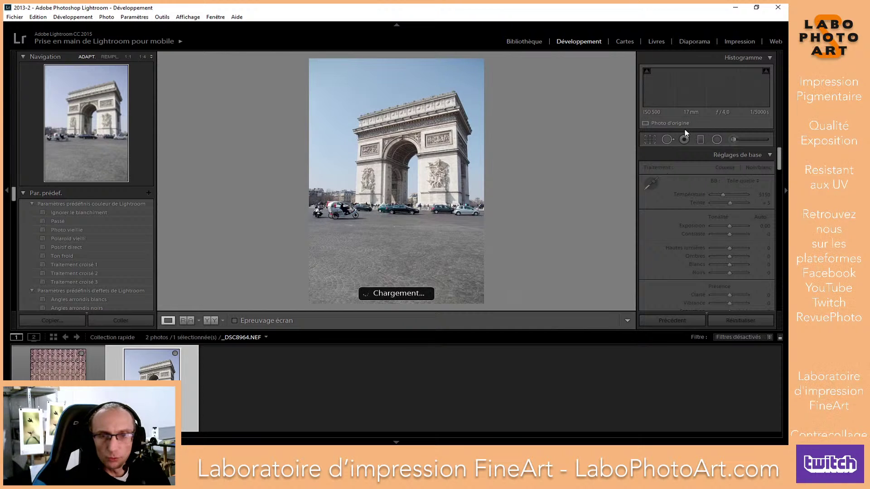
scroll(668, 184, "down", 4)
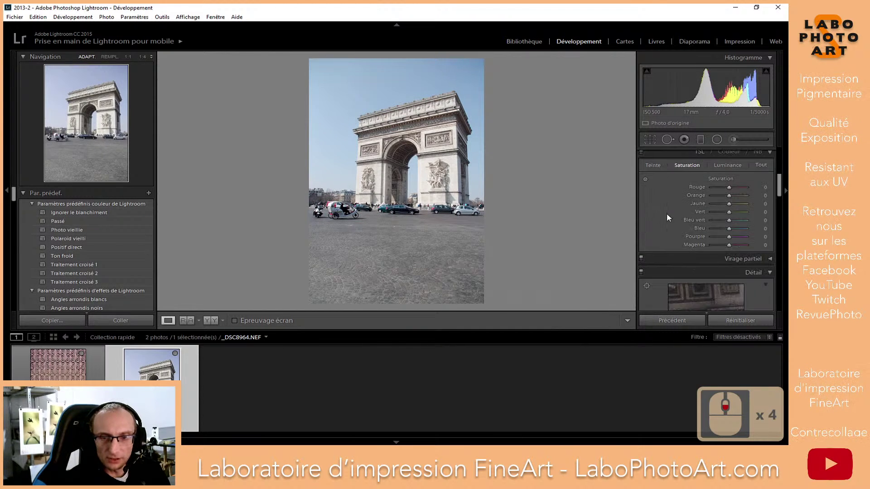
scroll(667, 195, "up", 1)
left_click(769, 198)
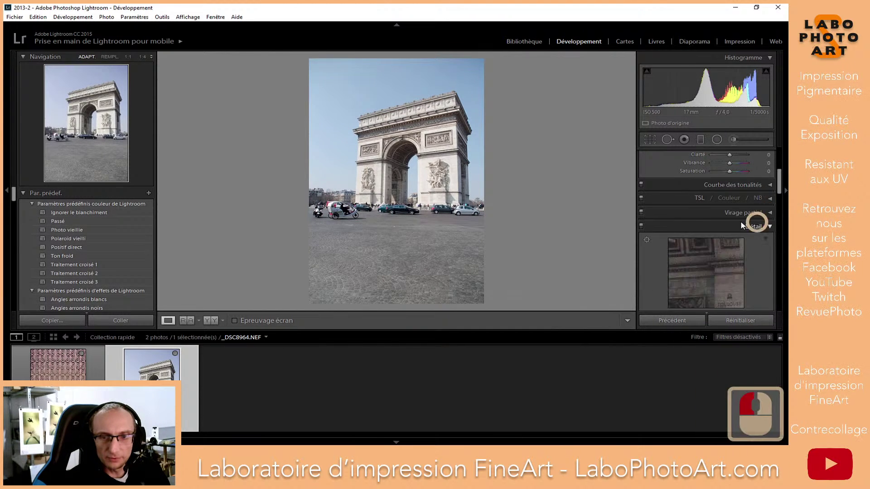
left_click(742, 224)
scroll(670, 209, "up", 4)
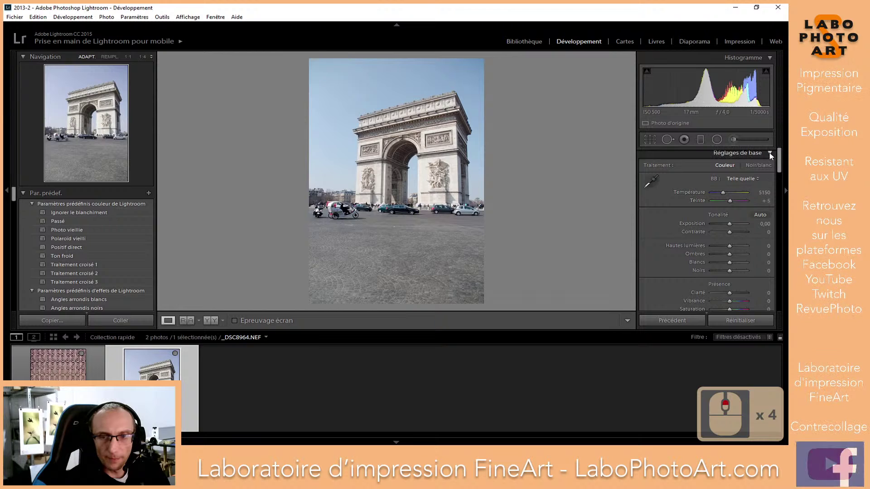
left_click(770, 154)
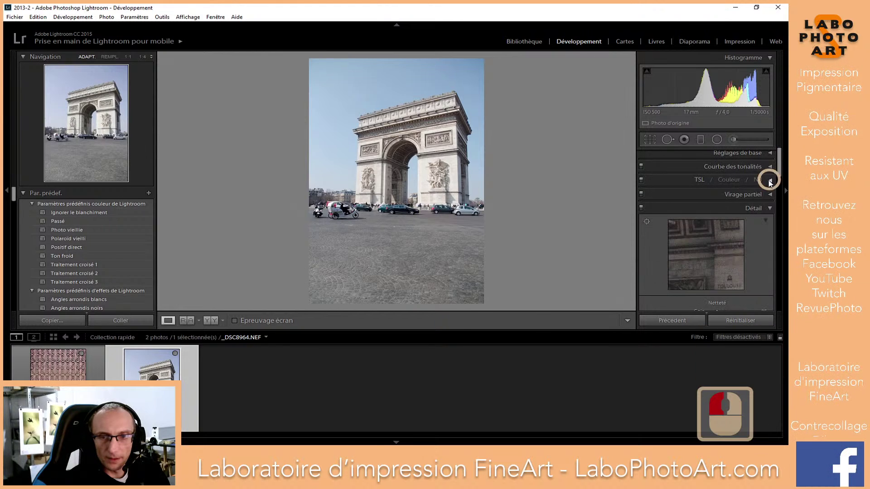
left_click(767, 209)
Turn on chromatic aberration removal and try the lens profile correction, leaving the profile correction off.
scroll(762, 212, "down", 1)
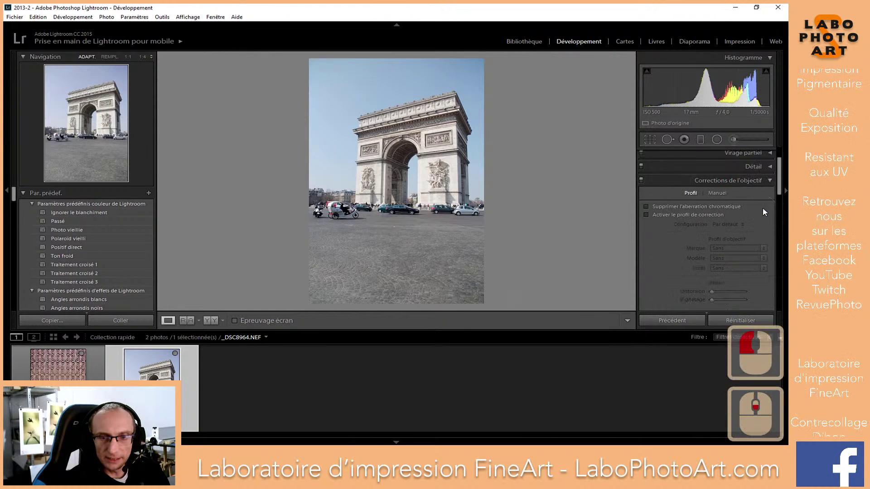
left_click(661, 206)
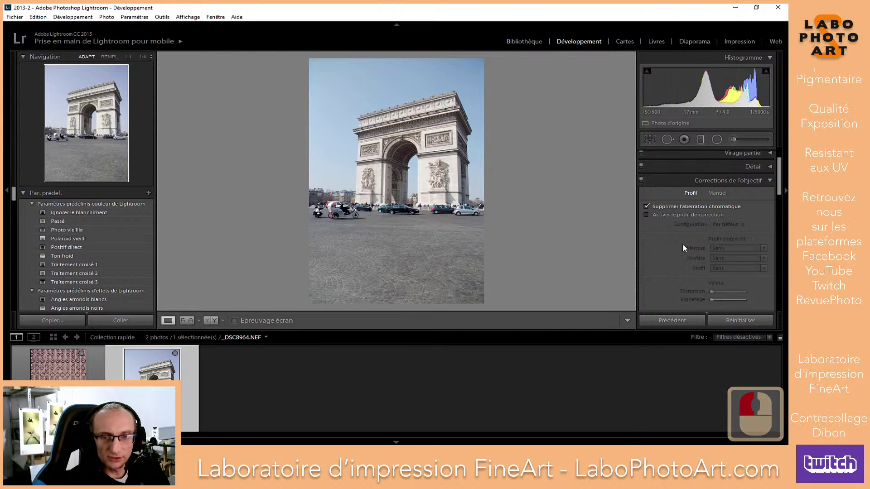
left_click(676, 213)
left_click(736, 247)
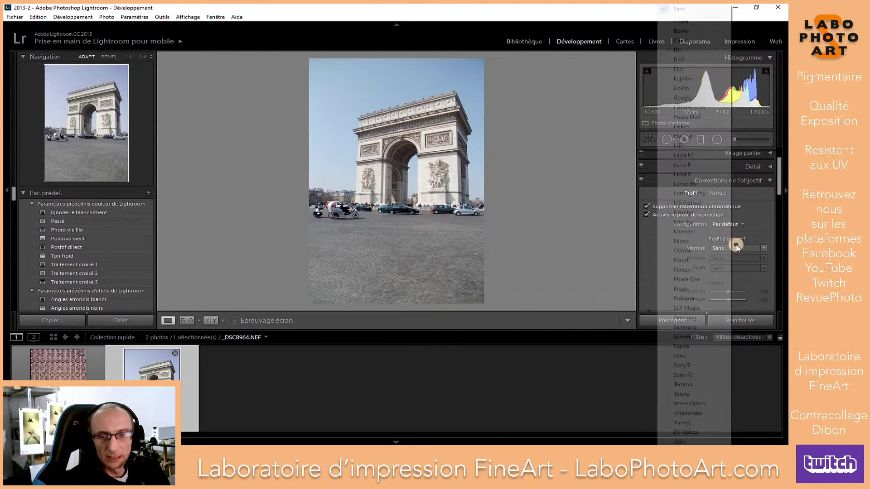
left_click(766, 240)
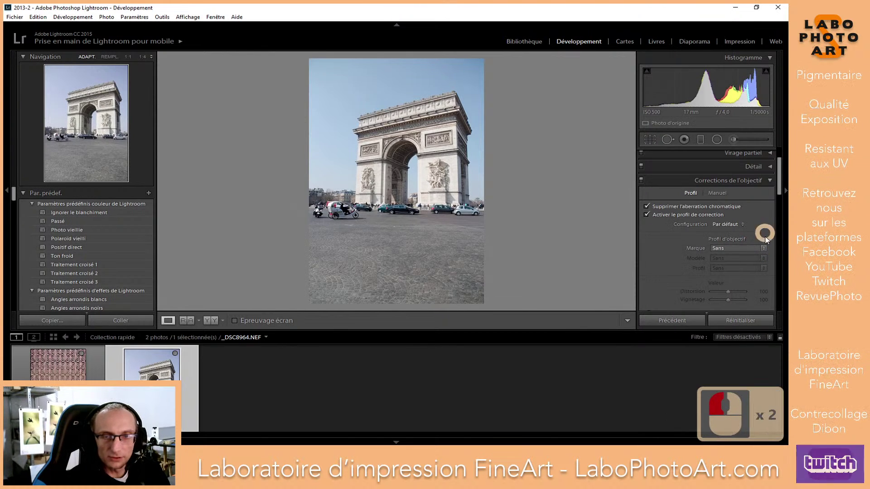
left_click(672, 215)
Hide the filmstrip and the navigation and presets area to enlarge the photo beside the Transformation settings.
scroll(659, 233, "down", 2)
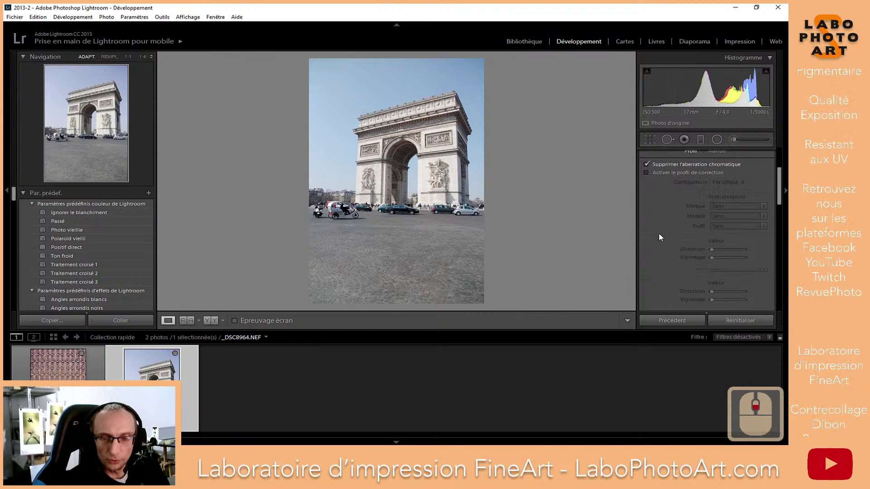
scroll(659, 233, "down", 1)
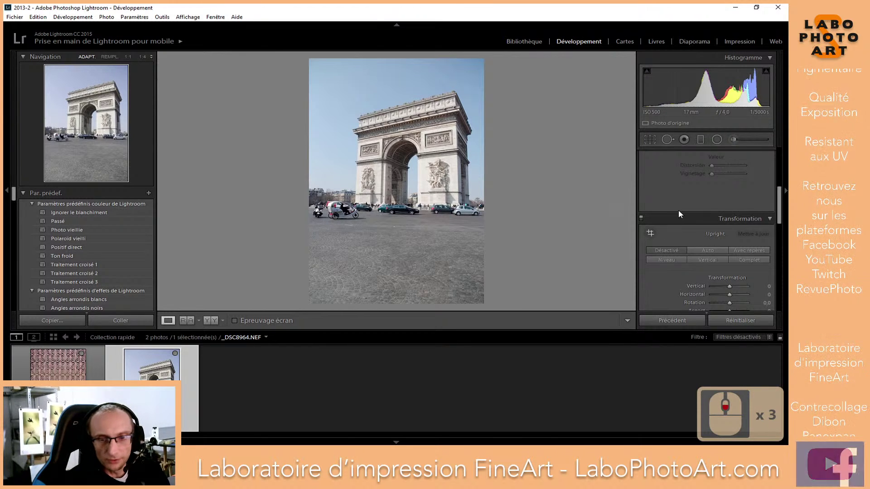
scroll(678, 211, "down", 1)
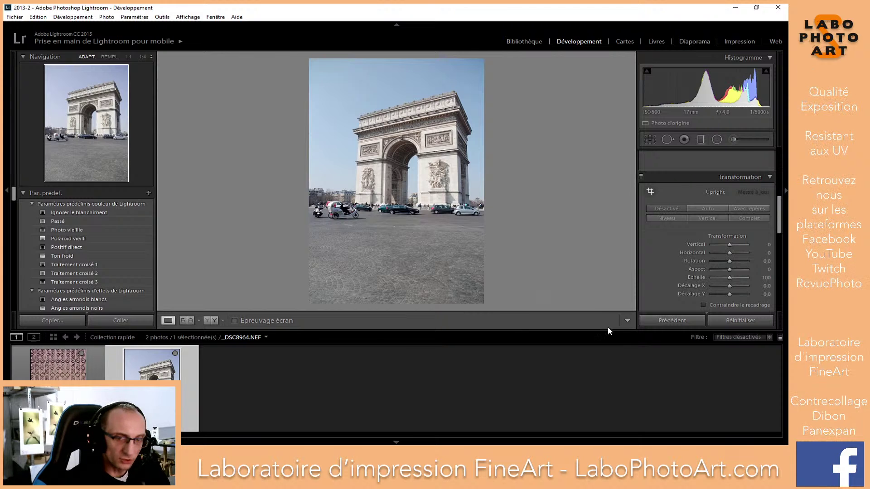
left_click(577, 436)
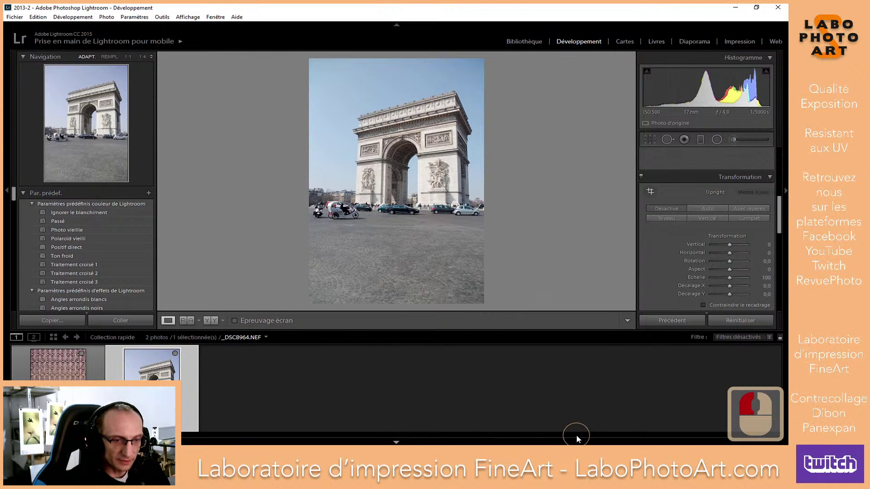
left_click(7, 245)
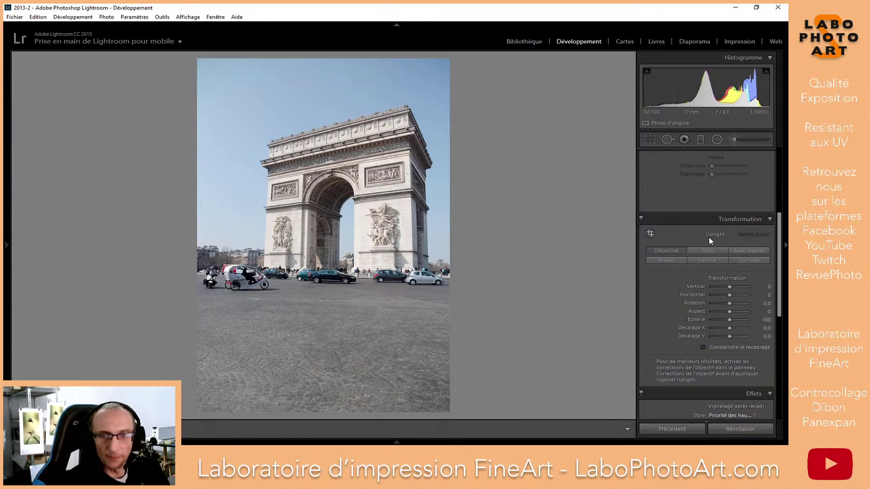
Try a vertical transformation of -16 on the arch and reset all of the photo's adjustments.
left_click_drag(729, 287, 730, 288)
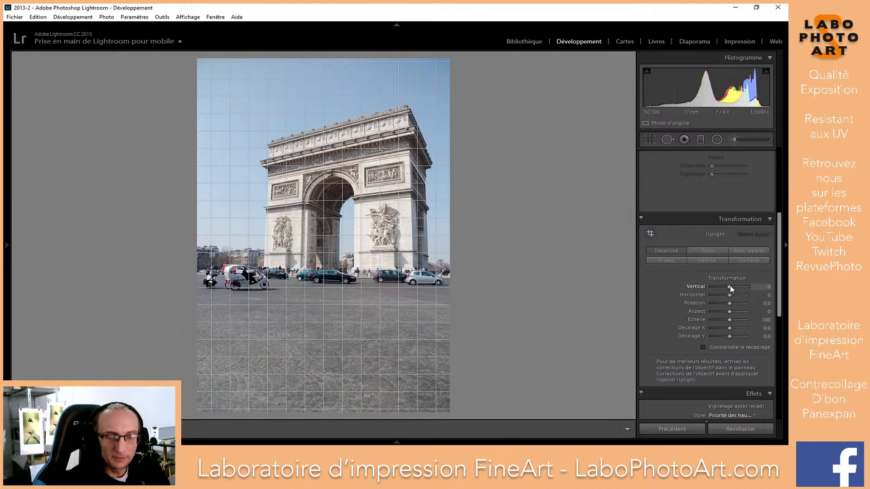
left_click_drag(731, 286, 730, 295)
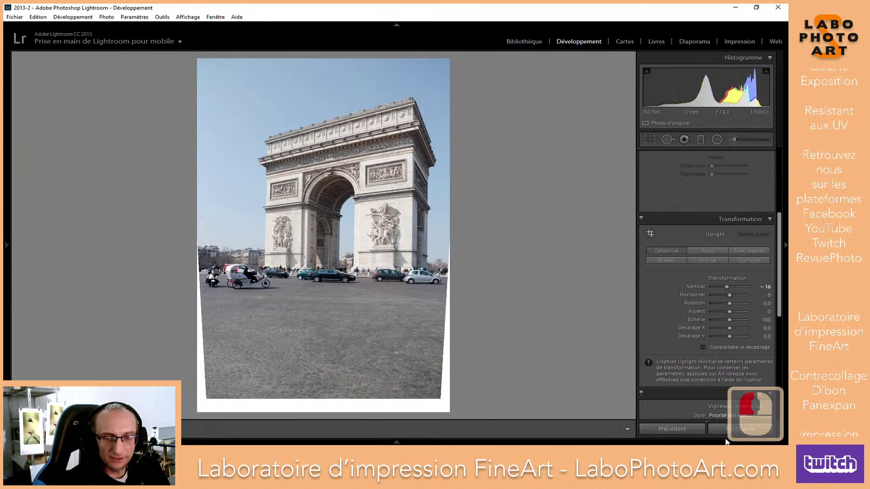
left_click(717, 430)
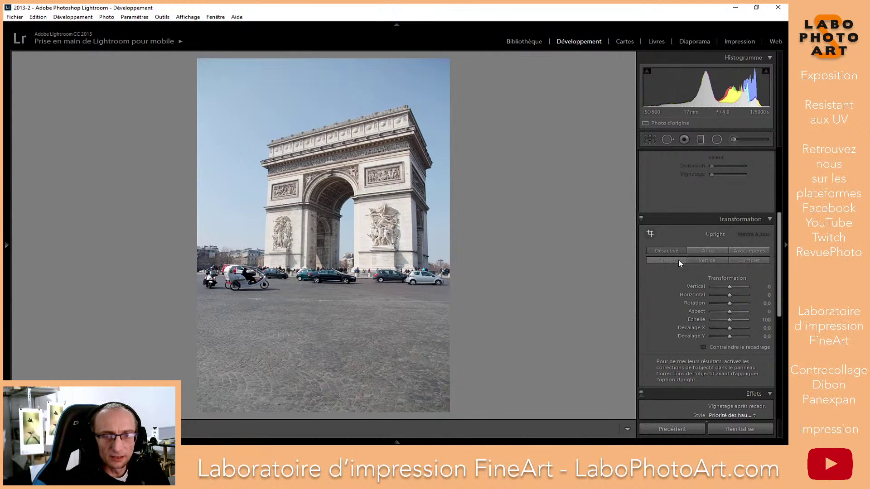
Try the Auto and Vertical Upright corrections on the arch and constrain the crop to the corrected image.
left_click(670, 326)
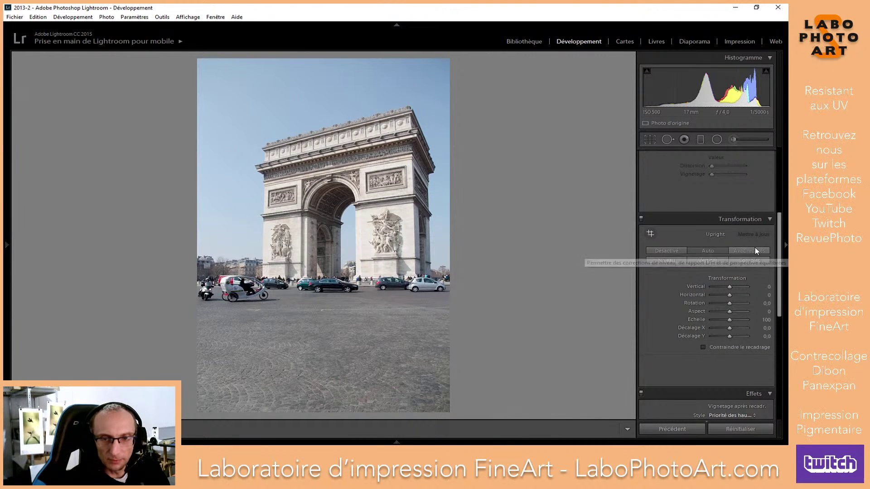
left_click(706, 260)
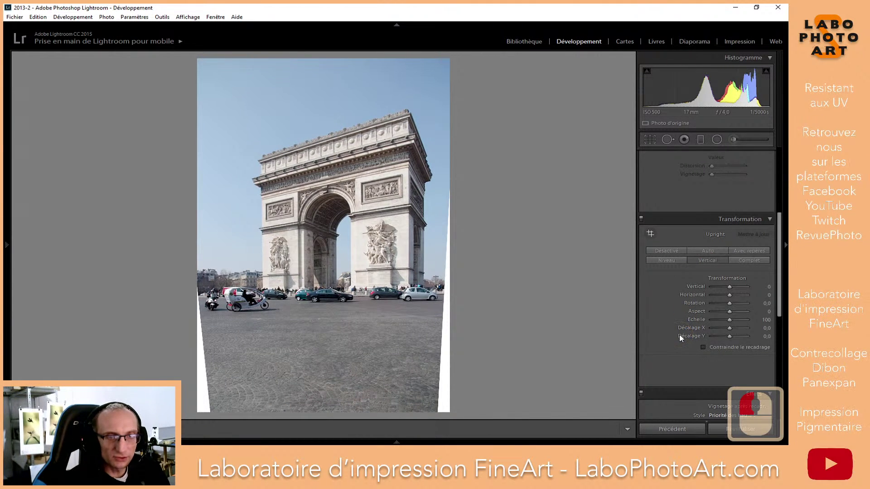
left_click(708, 347)
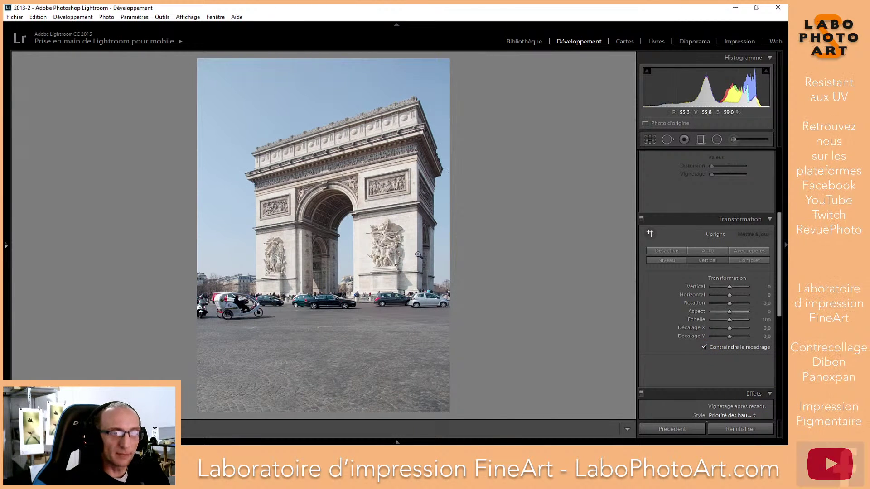
Compare the Complet Upright correction with the Vertical one and reset all of the photo's adjustments.
left_click(750, 261)
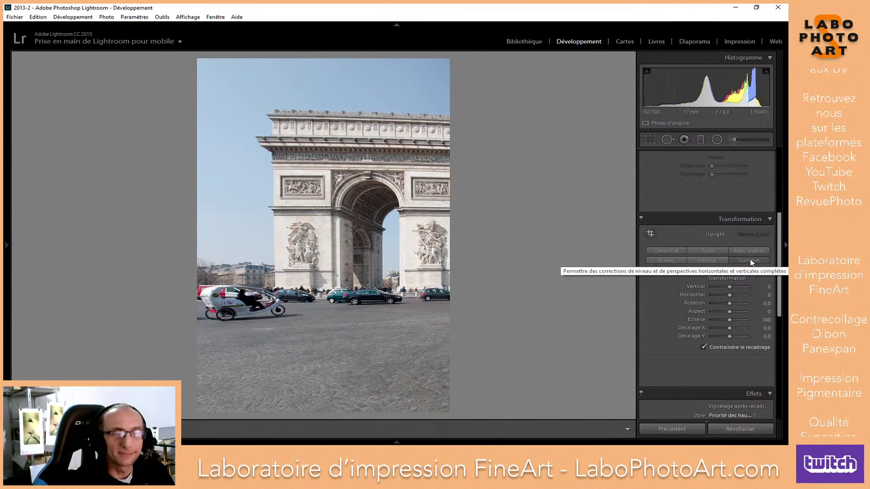
left_click(708, 260)
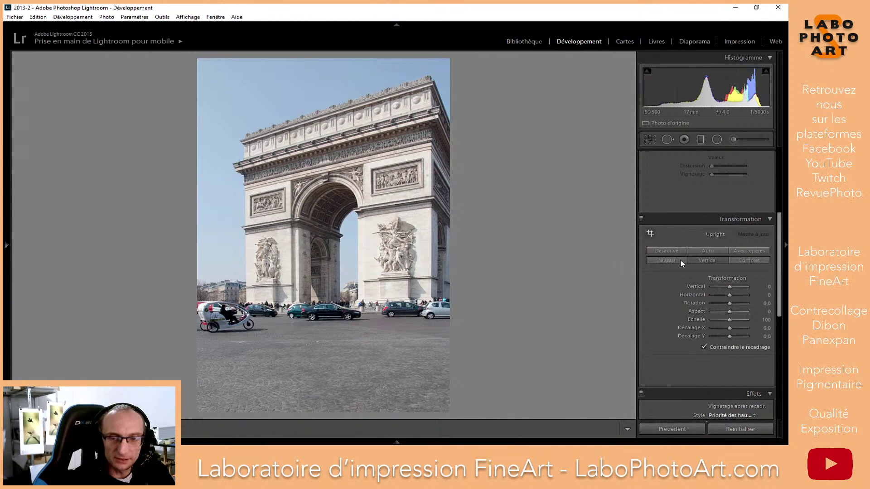
left_click(744, 428)
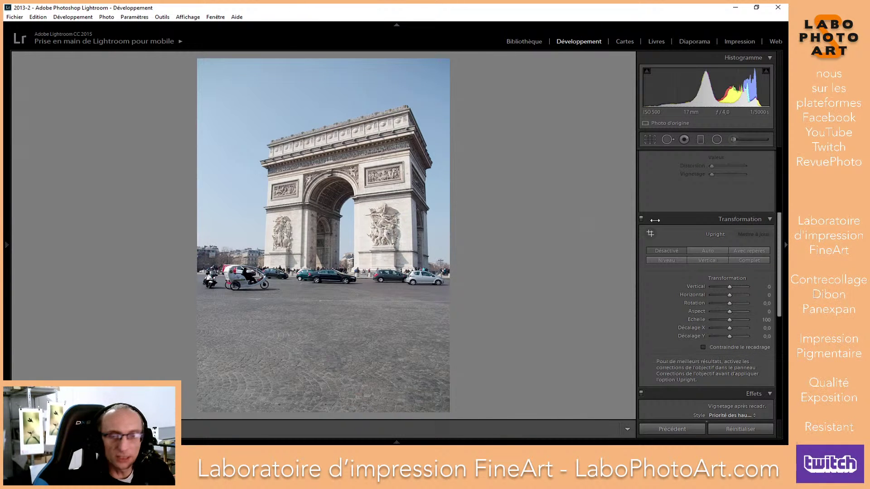
Compare the Auto, Vertical and Niveau Upright corrections on the arch with Upright set to Désactivé.
left_click(683, 292)
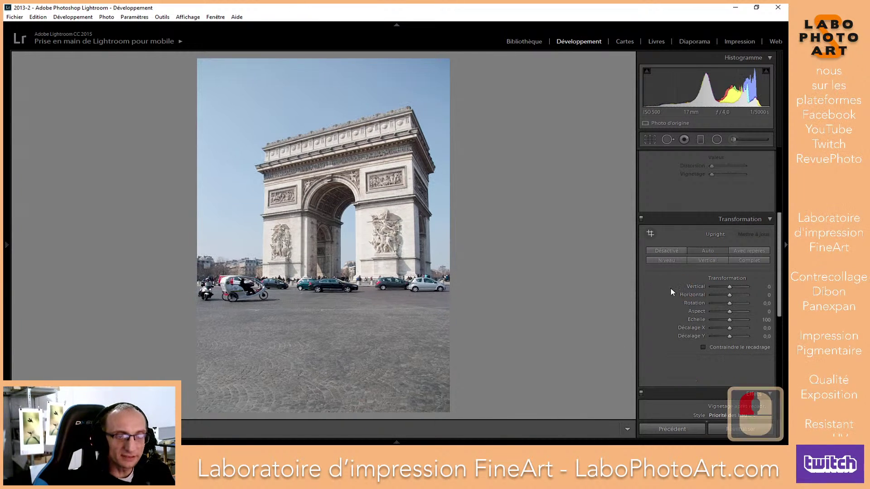
left_click(706, 261)
left_click(671, 263)
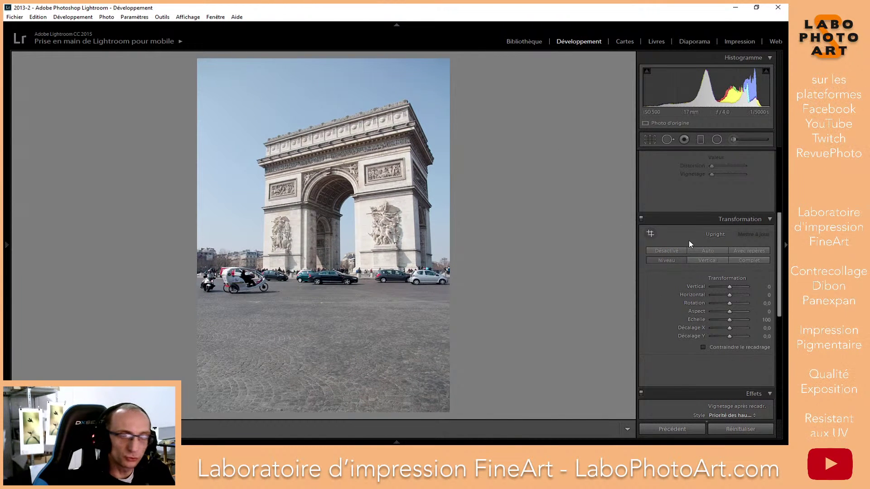
left_click(672, 250)
left_click(672, 265)
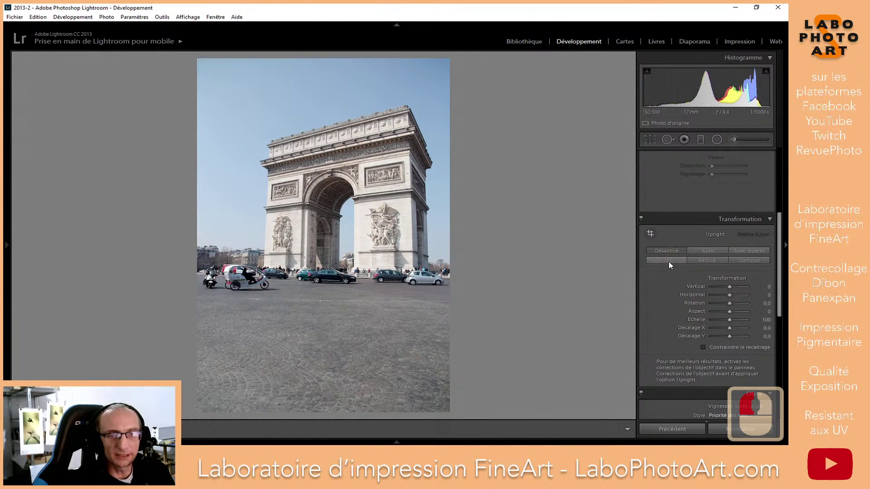
left_click(668, 259)
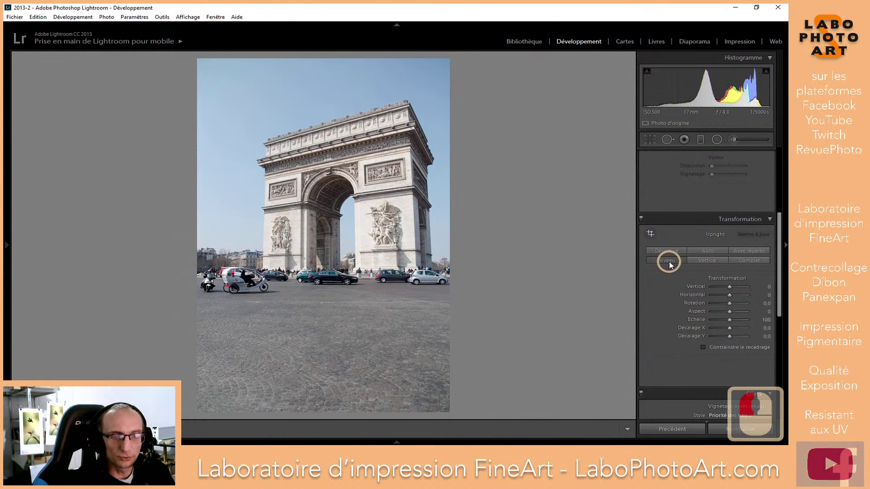
left_click(707, 262)
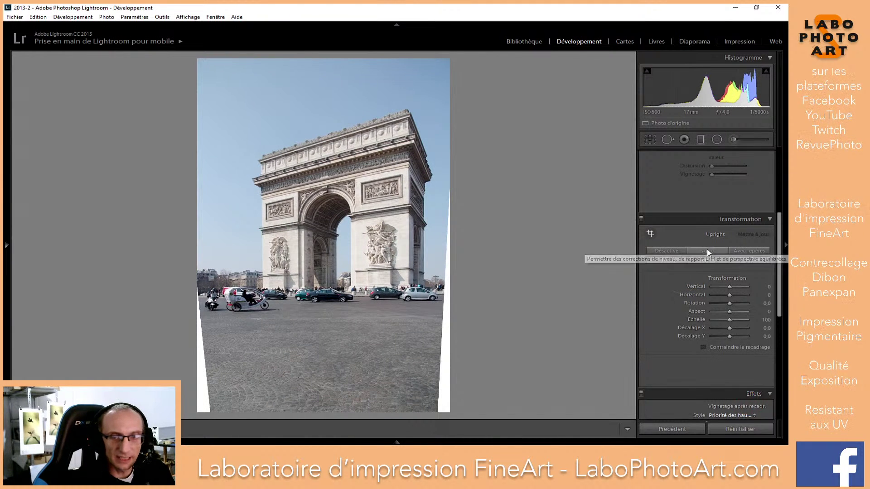
left_click(666, 251)
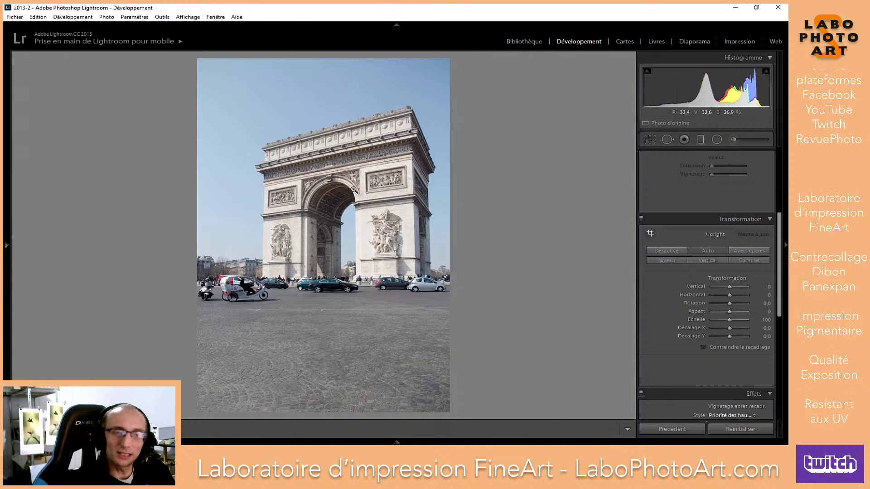
Try the Vertical Upright correction, enable the constrained crop and set Upright back to Désactivé.
left_click(711, 261)
left_click(703, 347)
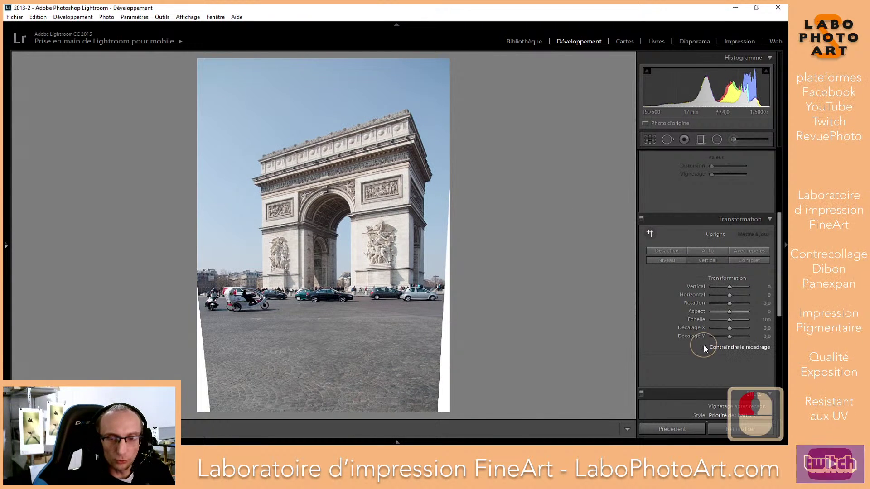
left_click(673, 252)
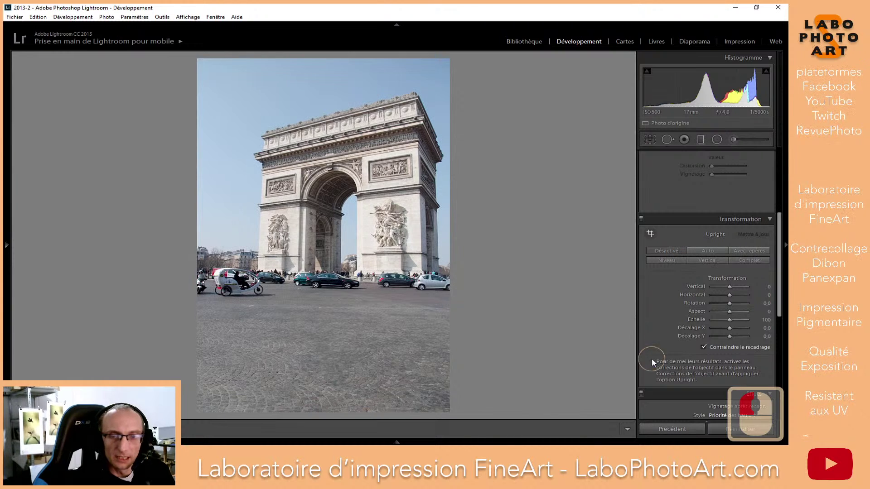
Correct the perspective with Upright guides along the front façade's two outer vertical edges and the horizontal cornice line beneath the attic.
left_click(754, 252)
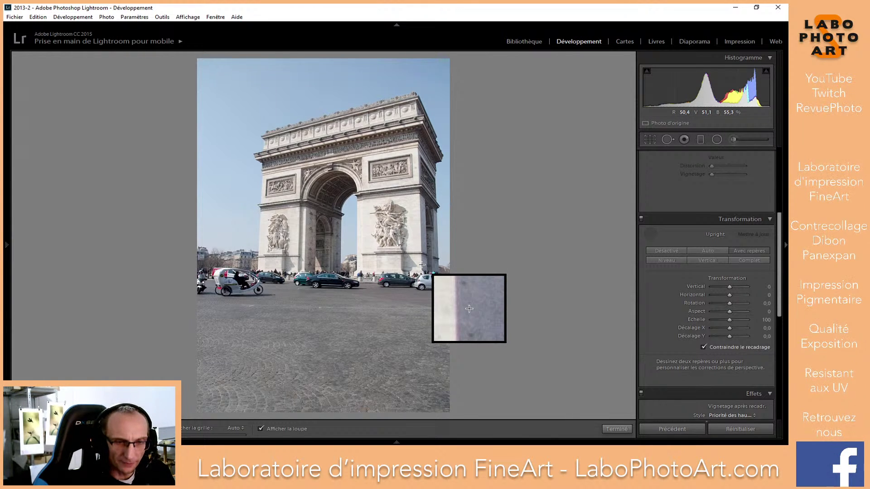
left_click_drag(422, 265, 417, 143)
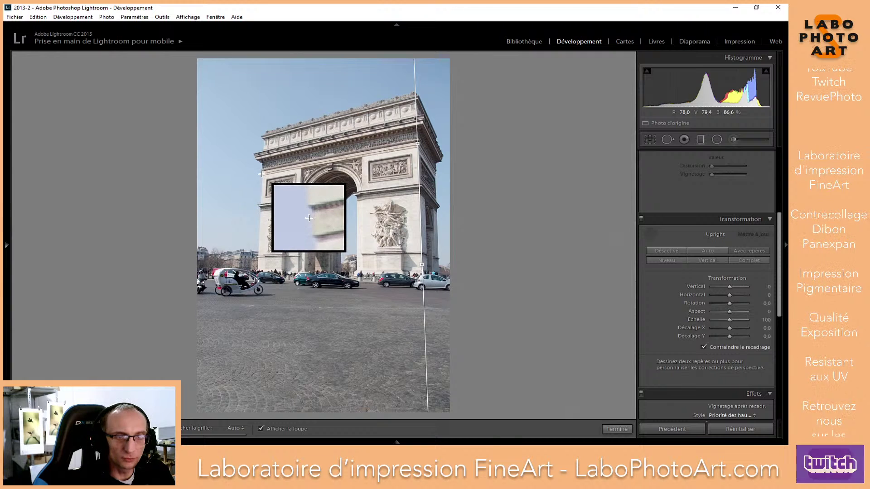
left_click_drag(262, 173, 258, 257)
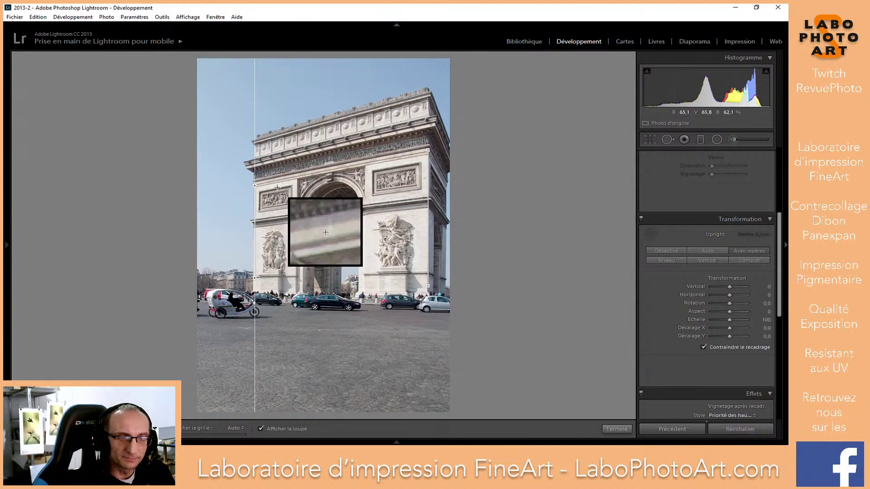
left_click_drag(265, 179, 426, 146)
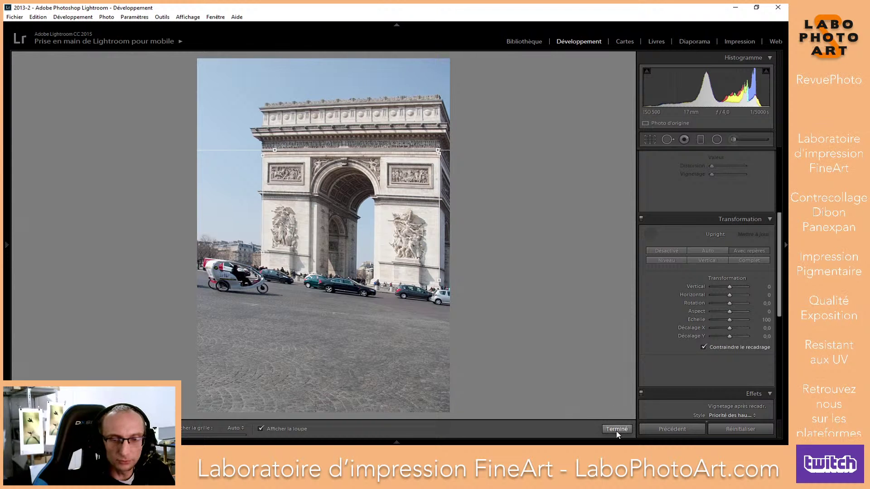
Undo the last horizontal guide correction and try guides on the archway's two inner vertical edges, with the constrained crop disabled.
key("ctrl+z")
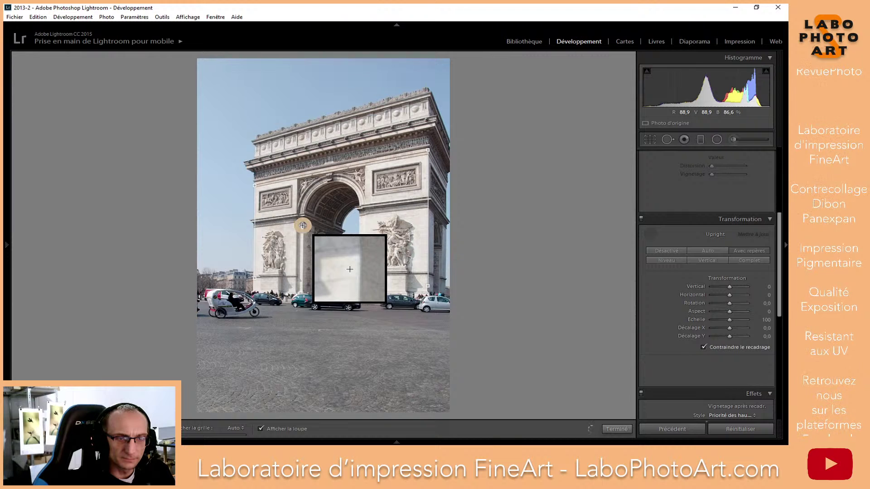
left_click_drag(302, 225, 302, 281)
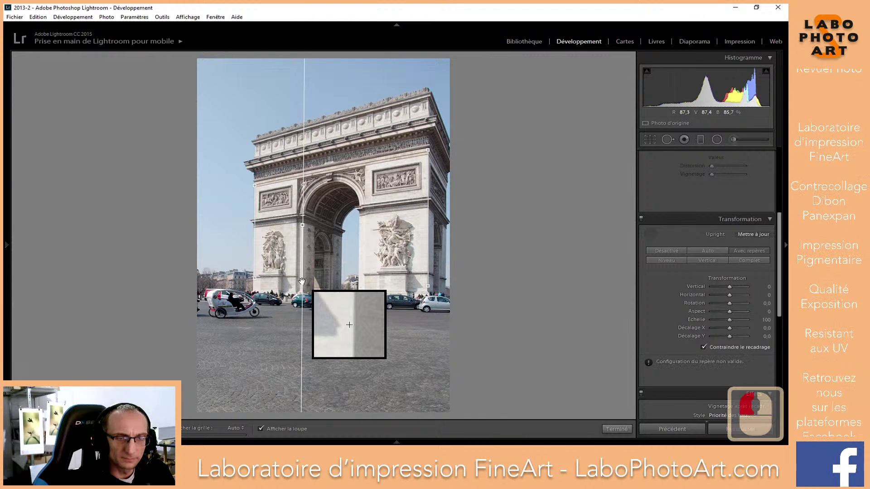
left_click_drag(366, 217, 366, 282)
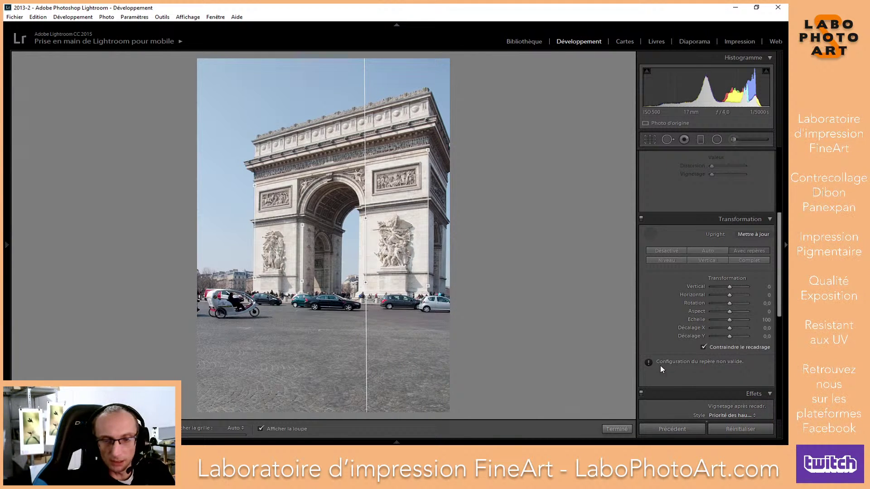
left_click(711, 347)
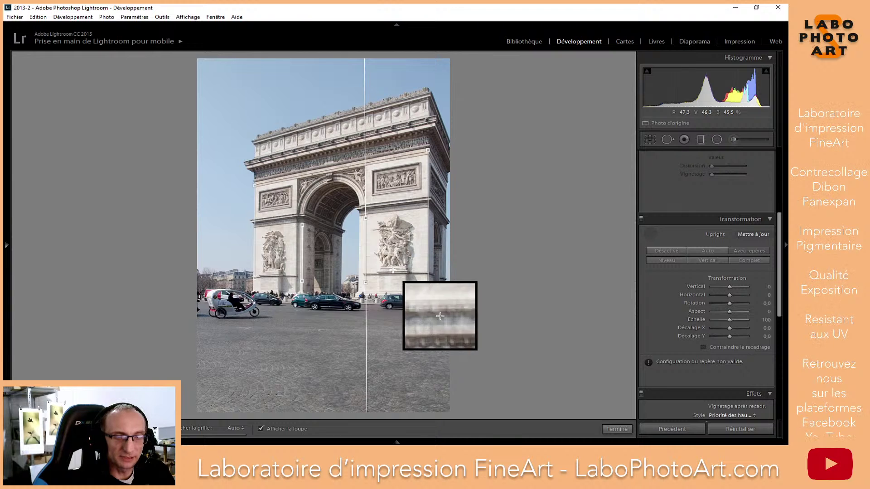
left_click_drag(391, 272, 428, 286)
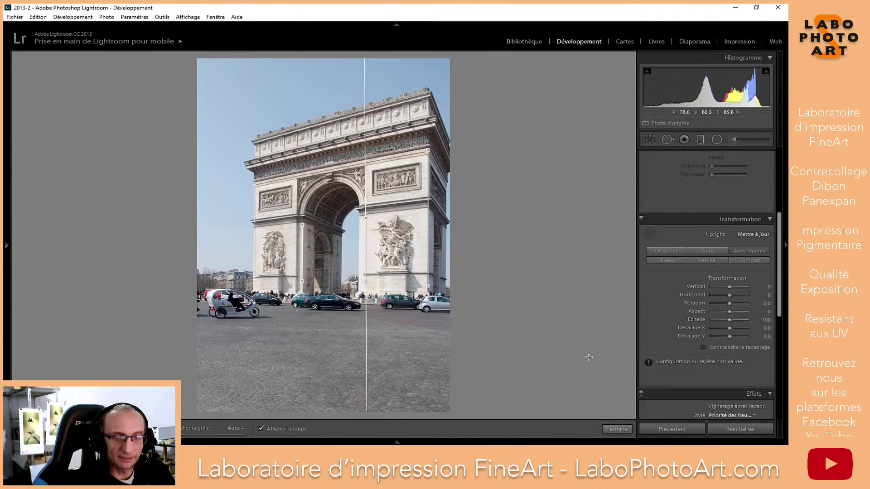
left_click(621, 430)
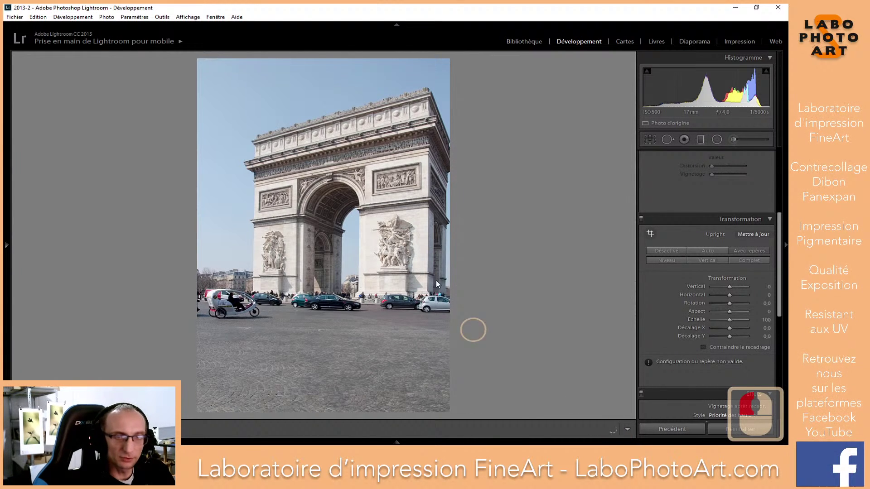
Open the pink ironwork grille photo in Développement, compare the Complet, Vertical and Niveau Upright corrections with Désactivé, and apply Auto.
left_click(530, 44)
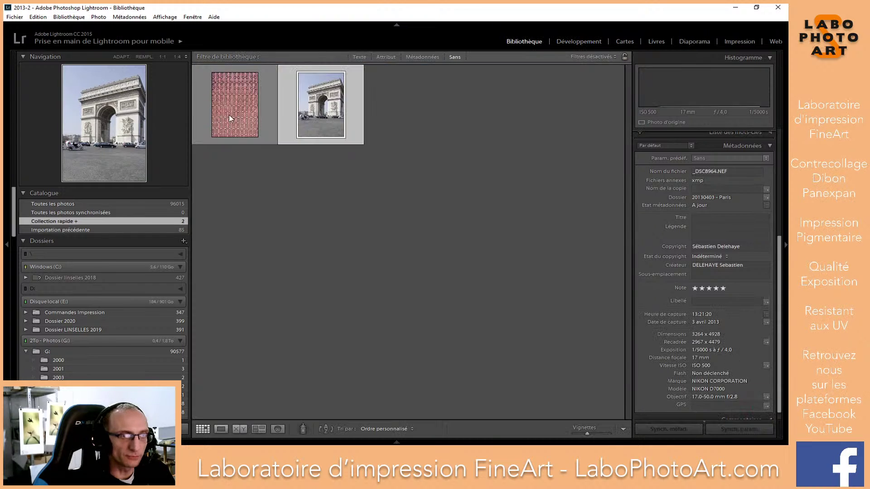
left_click(584, 40)
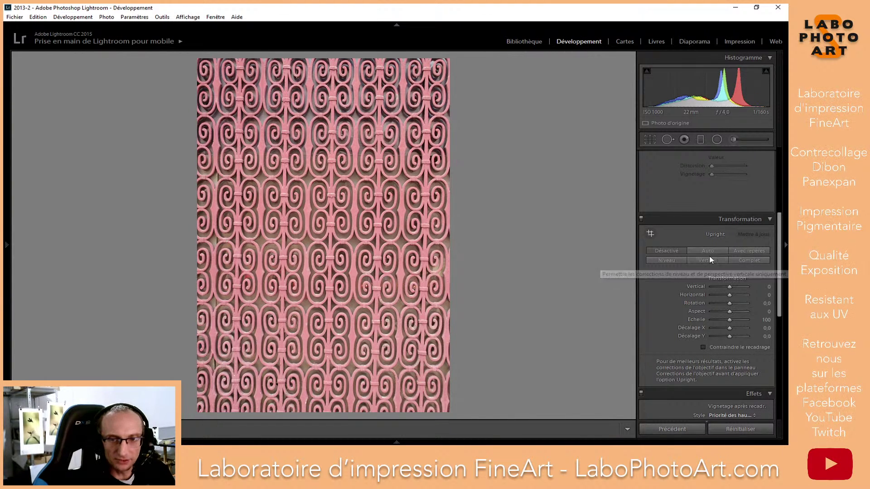
left_click(748, 260)
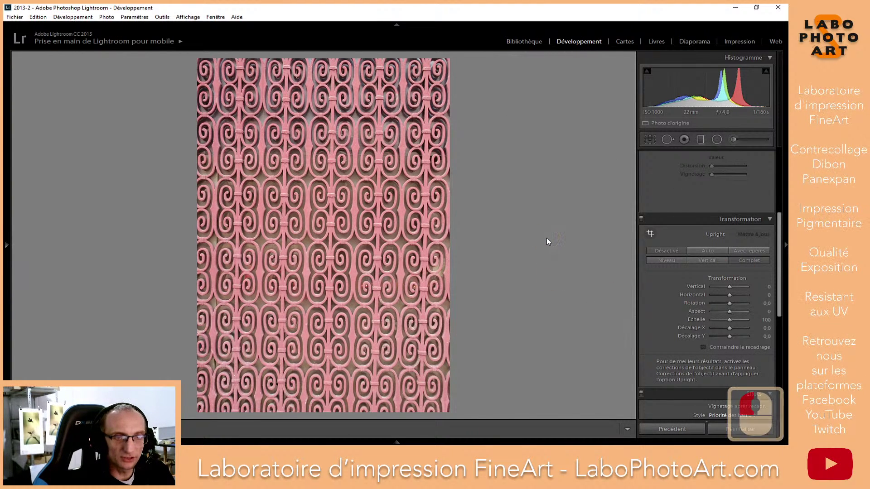
left_click(762, 262)
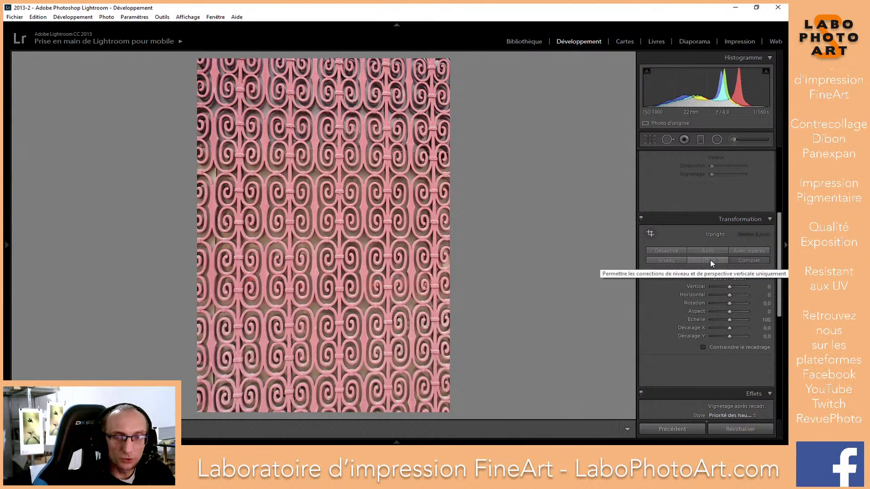
left_click(663, 261)
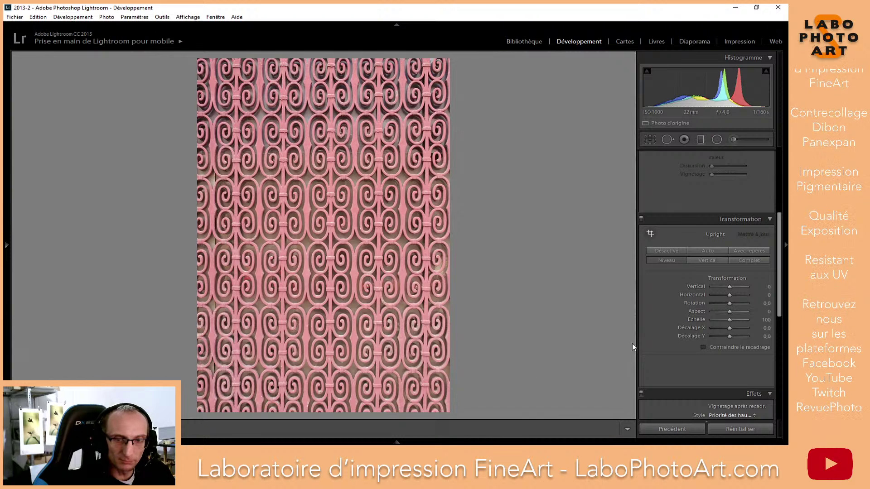
left_click(667, 252)
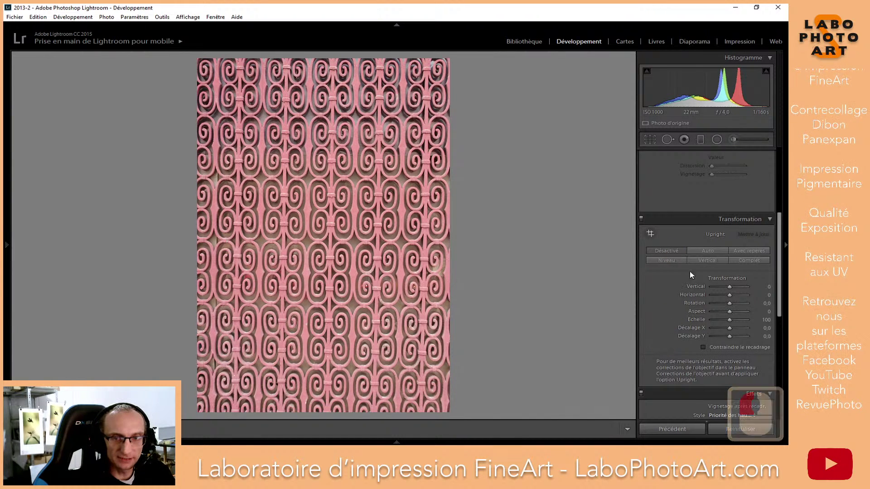
left_click(709, 252)
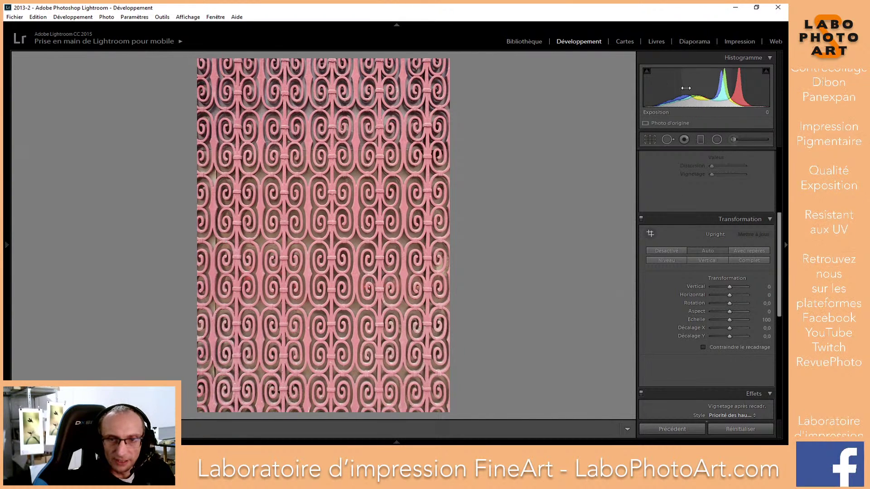
Try a contrast of +87 on the grille photo, reset it and lower the exposure to −0,24.
left_click_drag(780, 233, 751, 170)
left_click(770, 155)
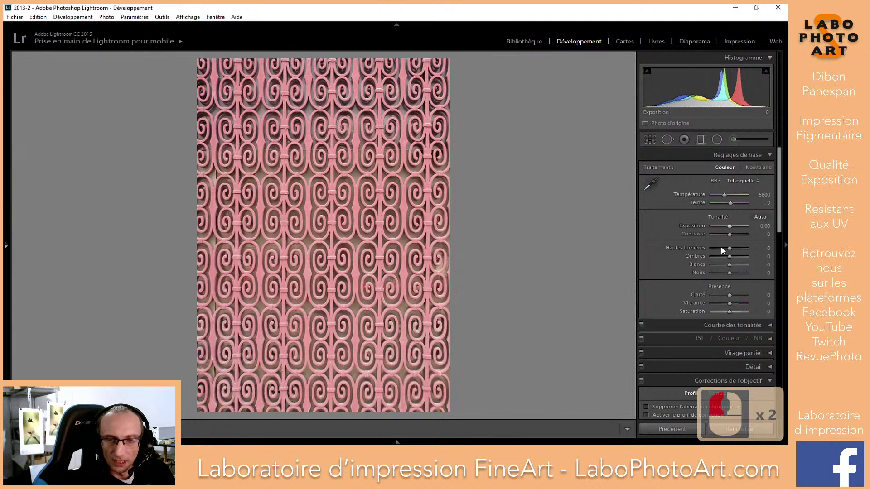
left_click_drag(730, 233, 745, 233)
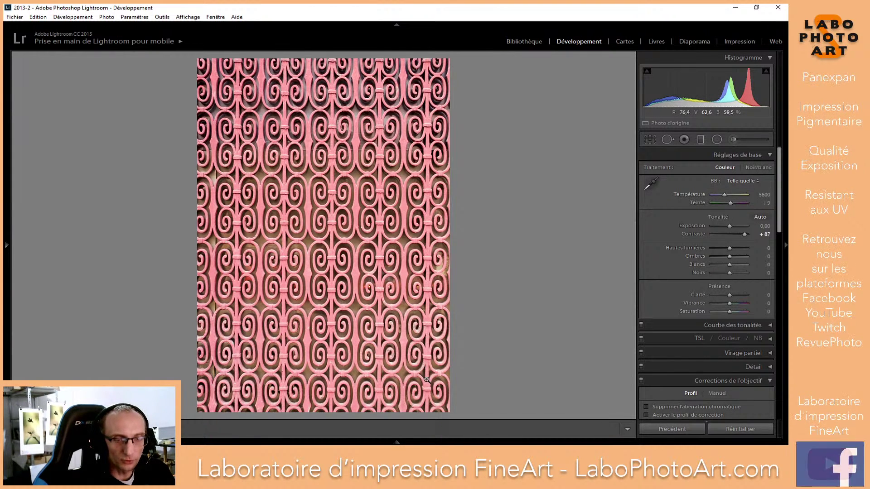
double_click(690, 234)
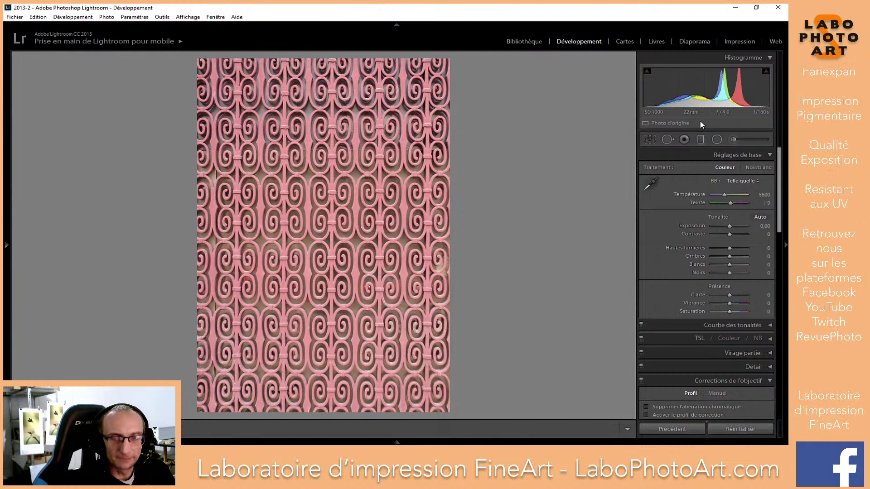
left_click_drag(707, 86, 701, 86)
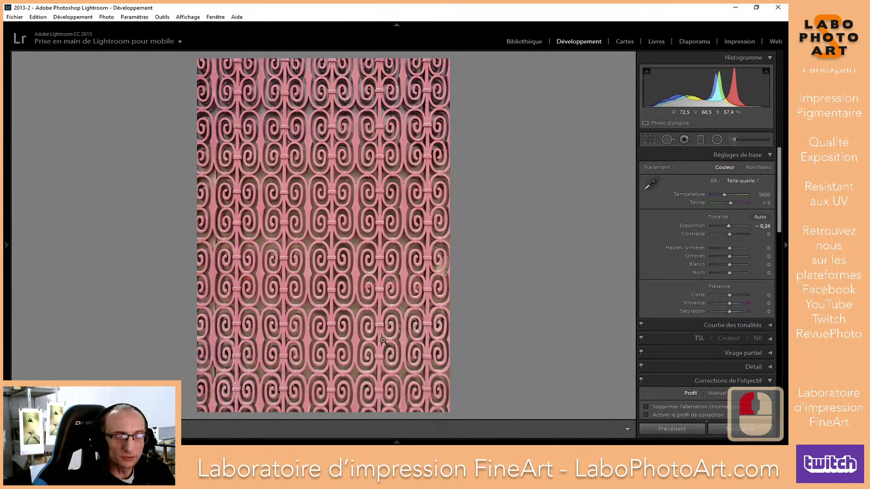
Try an Échelle value of 101 in the transformation settings and restore its default.
scroll(662, 250, "down", 8)
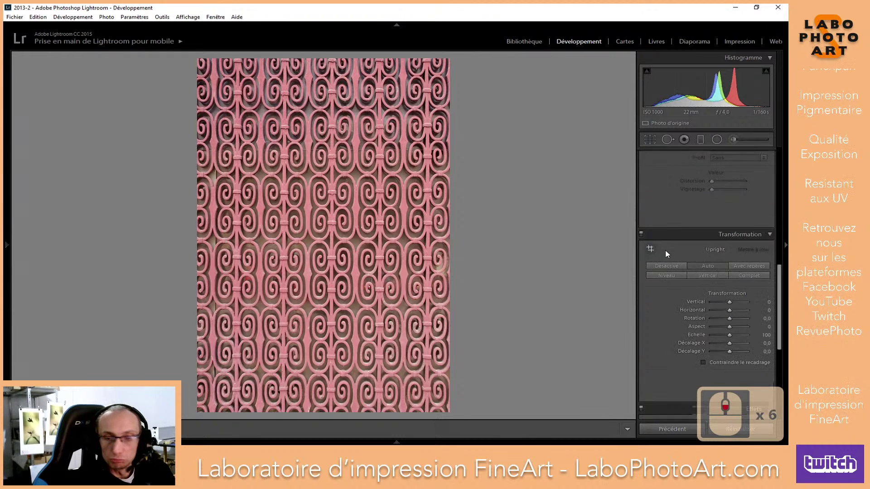
scroll(674, 228, "up", 2)
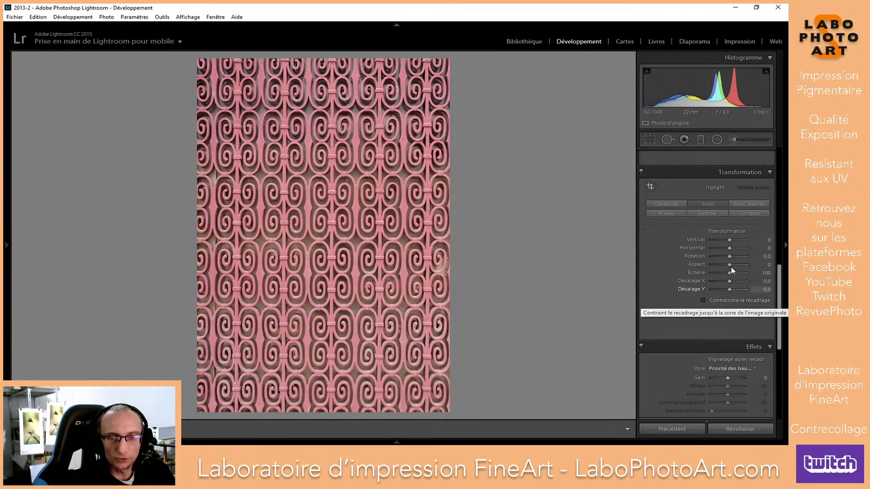
mouse_move(730, 273)
left_mouse_down()
mouse_move(746, 277)
mouse_move(720, 273)
mouse_move(730, 273)
left_mouse_up()
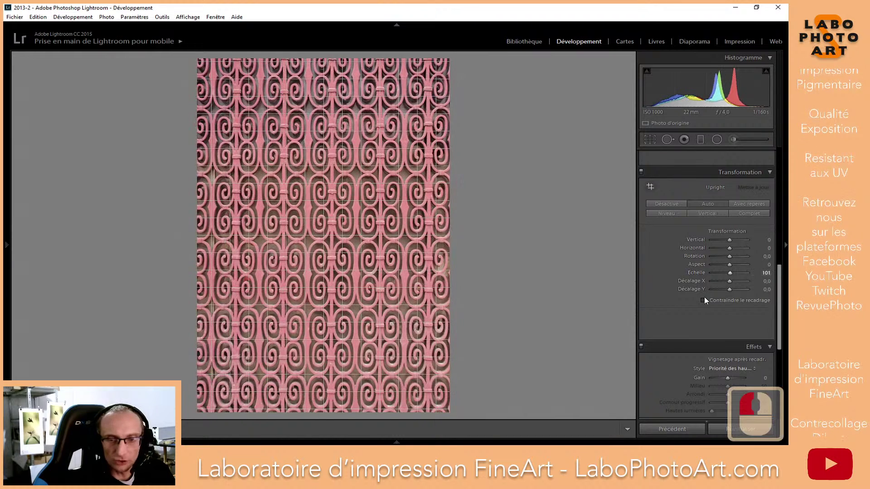
double_click(697, 274)
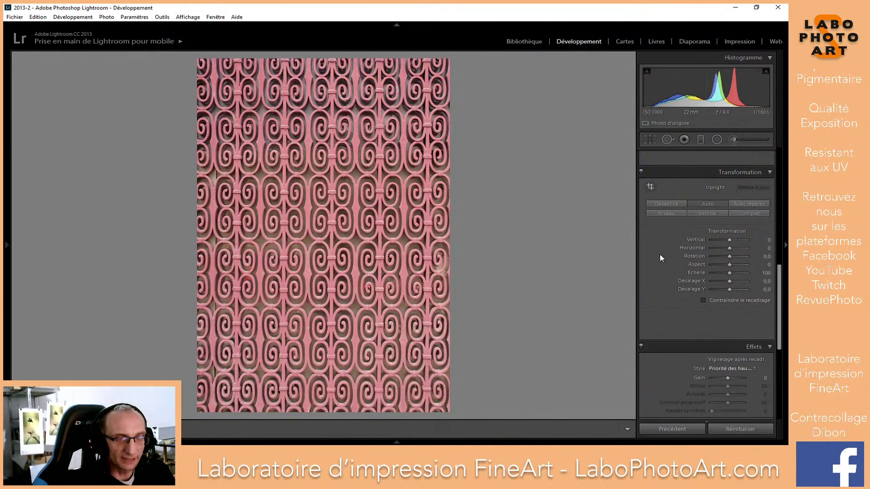
Set Upright to Avec repères and place guides along the grille's upper row of collars and its left vertical bar.
left_click(757, 205)
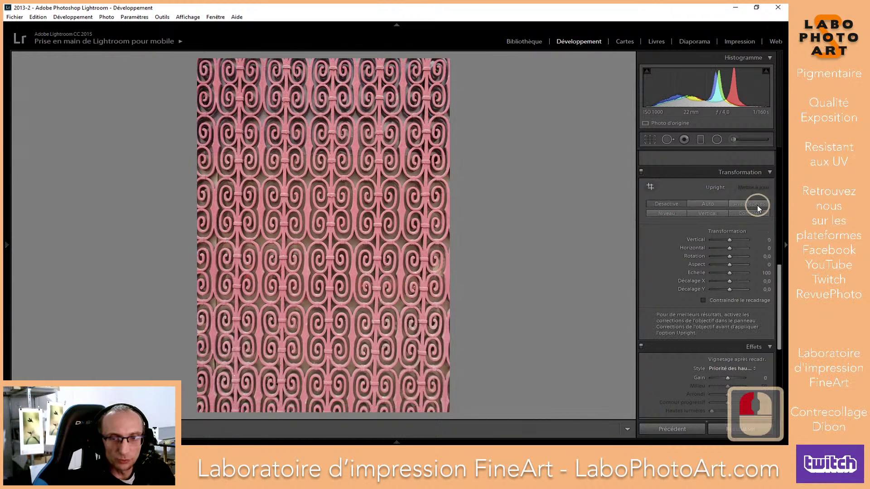
left_click(759, 208)
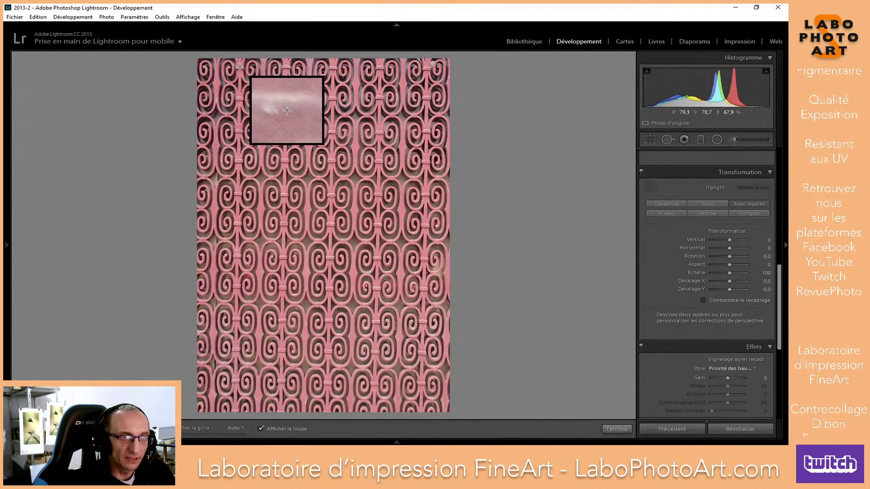
left_click_drag(239, 68, 247, 67)
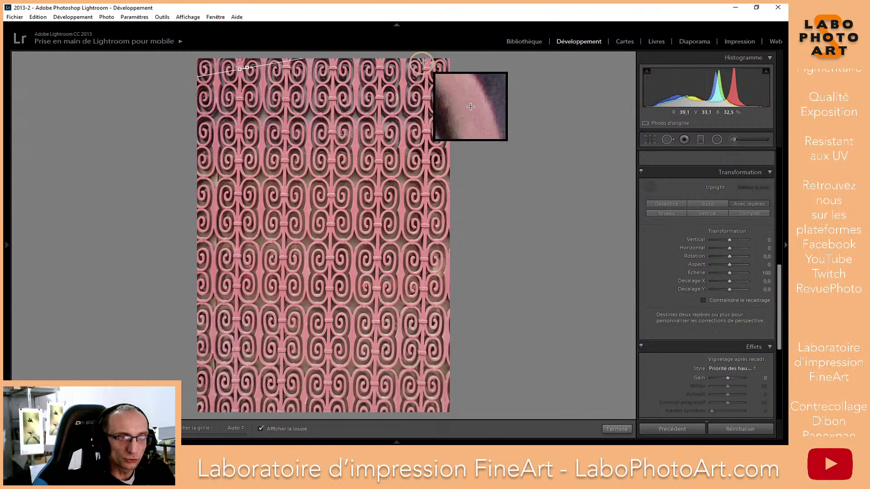
left_click_drag(424, 63, 428, 69)
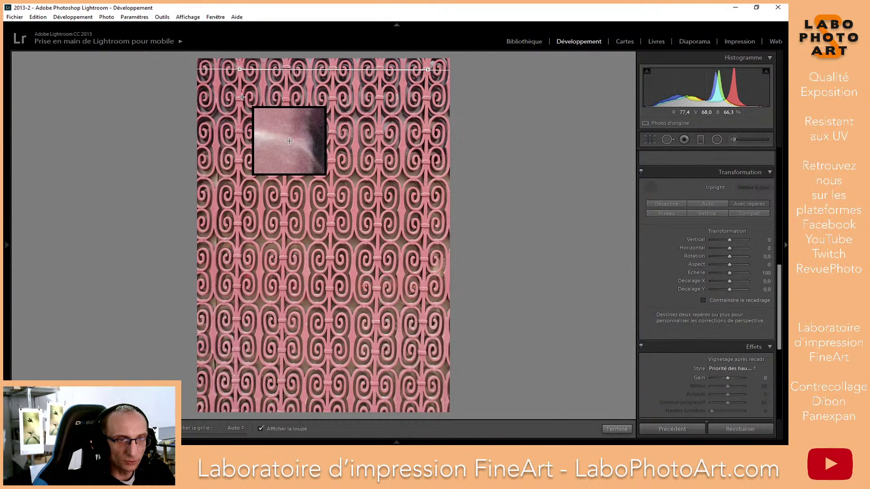
left_click(243, 97)
mouse_move(243, 97)
left_mouse_down()
mouse_move(241, 405)
mouse_move(238, 380)
left_mouse_up()
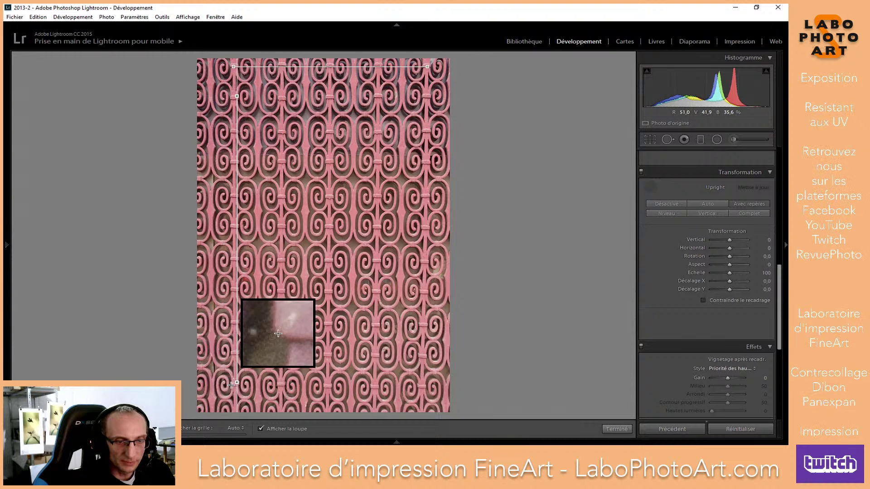
Add Upright guides along the grille's lower row of collars and its right vertical bar.
left_click_drag(232, 385, 426, 387)
left_click_drag(422, 389, 423, 388)
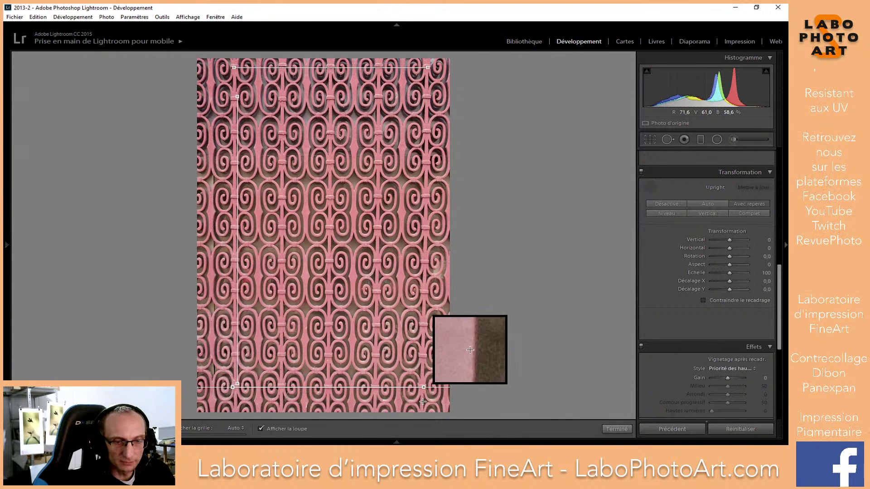
mouse_move(424, 403)
left_mouse_down()
mouse_move(437, 317)
mouse_move(428, 76)
left_mouse_up()
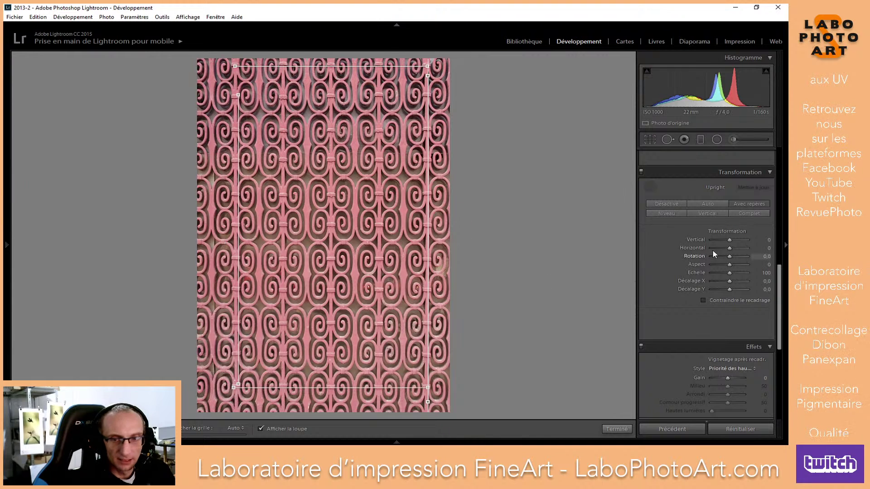
Try a Horizontal transformation of +3, reset it and finish the guided Upright correction.
left_click_drag(730, 249, 731, 249)
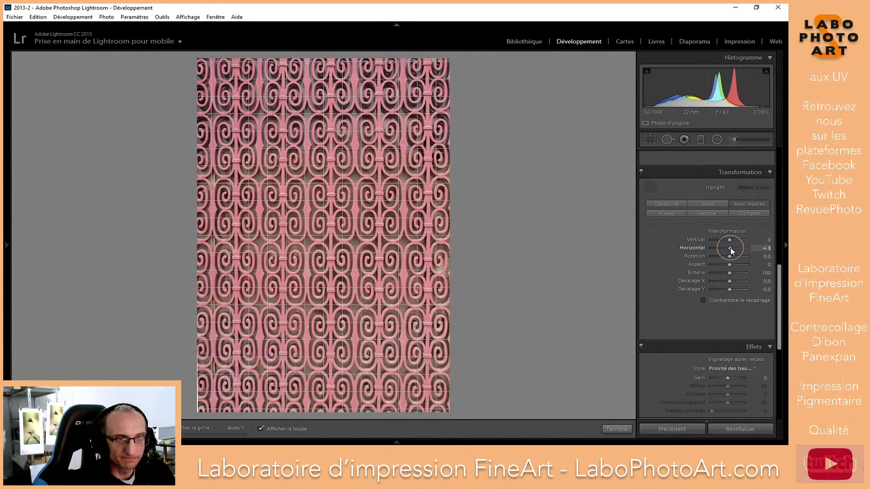
double_click(730, 248)
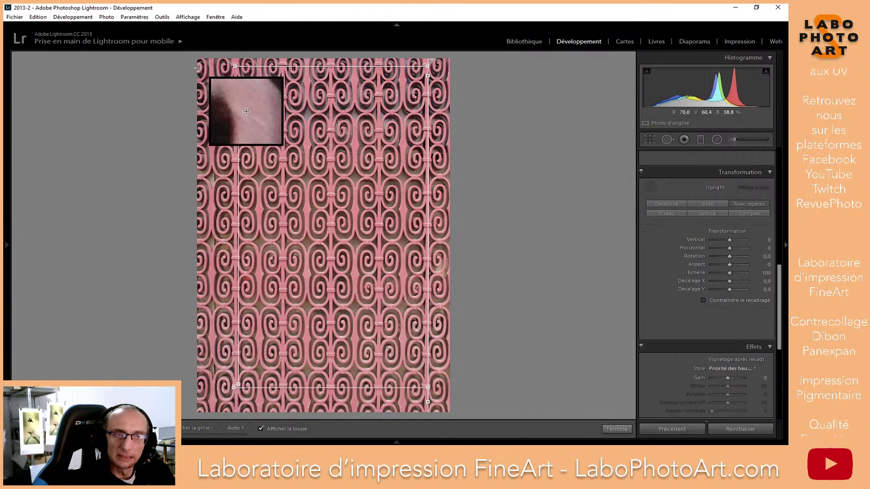
left_click(616, 429)
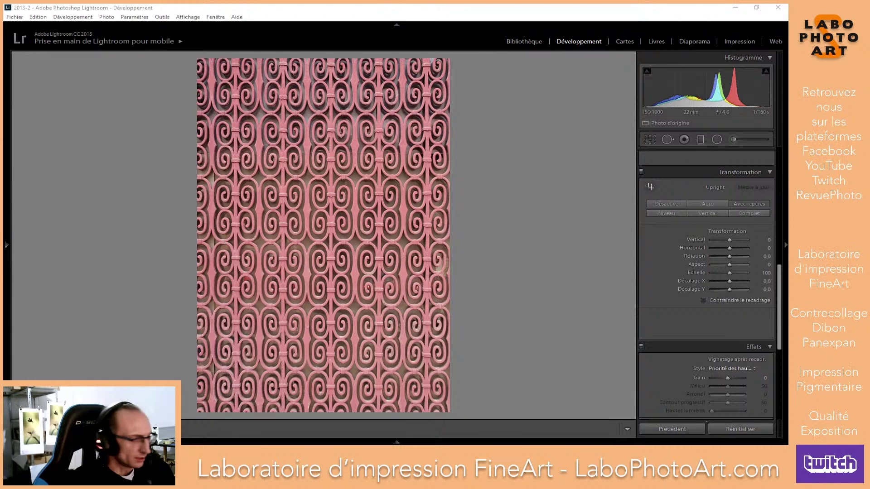
Switch to Photoshop and bring up the Arc de Triomphe document _DSC8964-Modifier.tif.
key("ctrl+e")
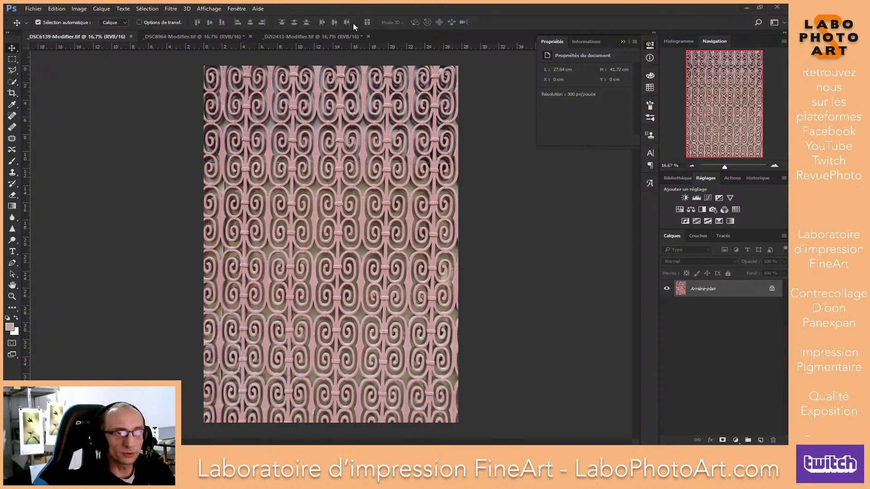
left_click(356, 8)
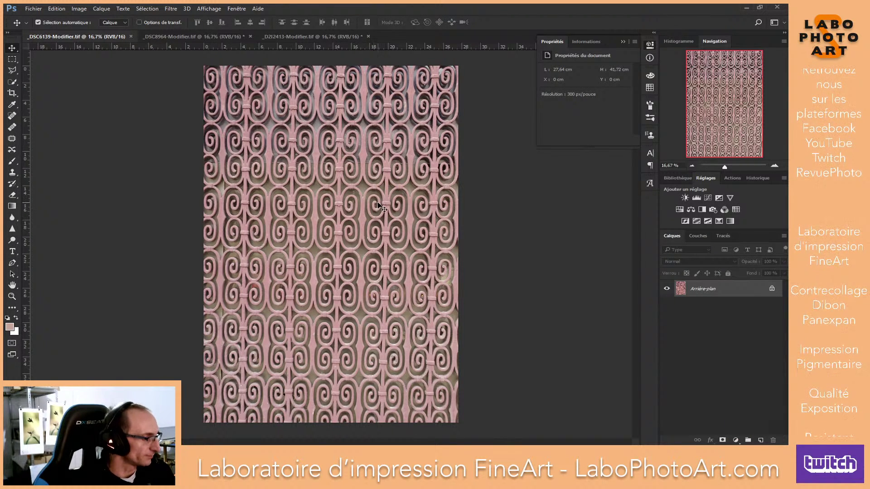
left_click(330, 6)
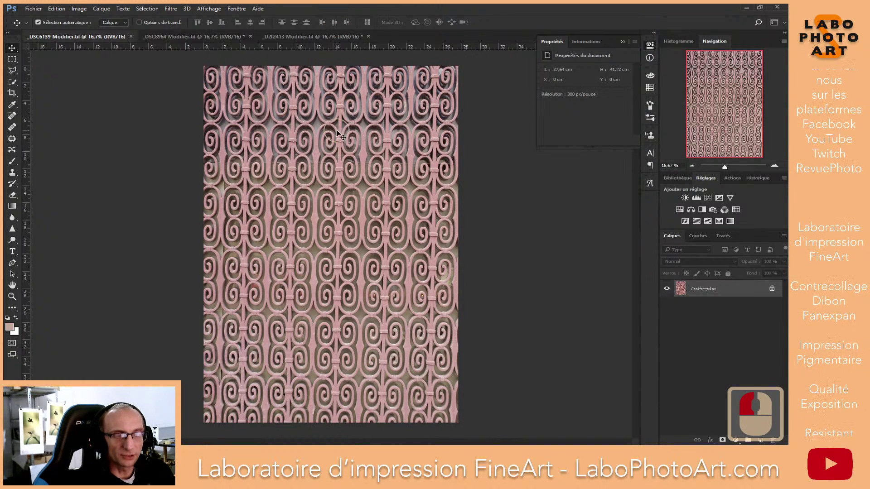
left_click(215, 36)
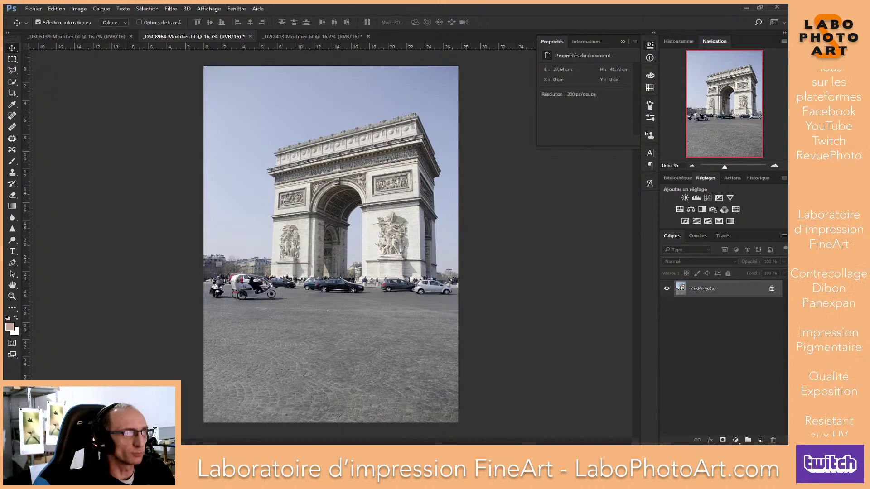
left_click(310, 395)
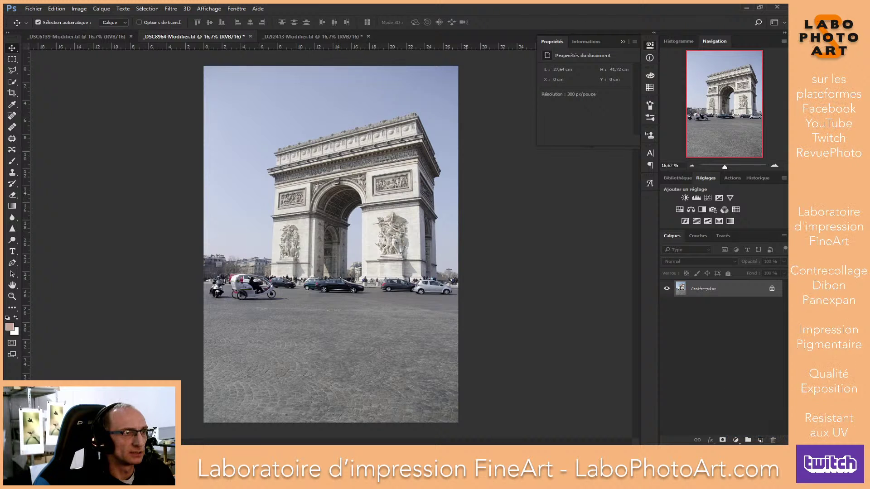
left_click(317, 80)
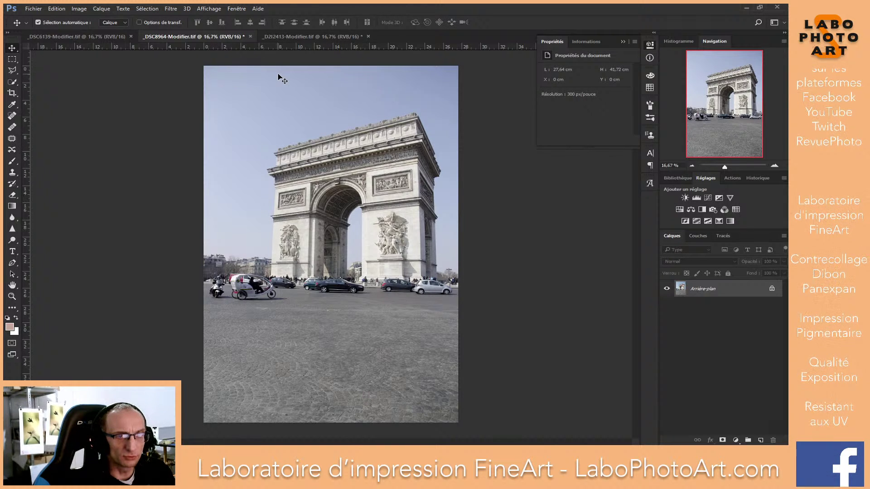
left_click(298, 7)
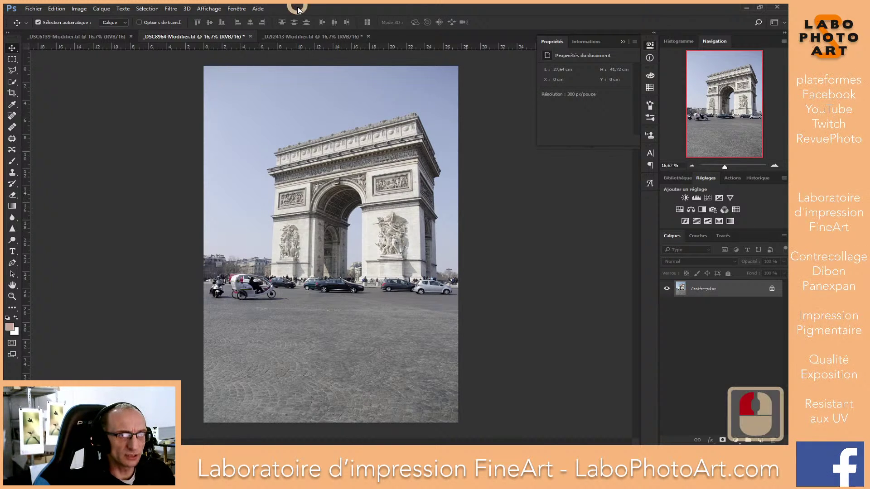
Add a Courbes adjustment layer to the Arc de Triomphe photo and lower the highlights of the RVB curve.
left_click(709, 199)
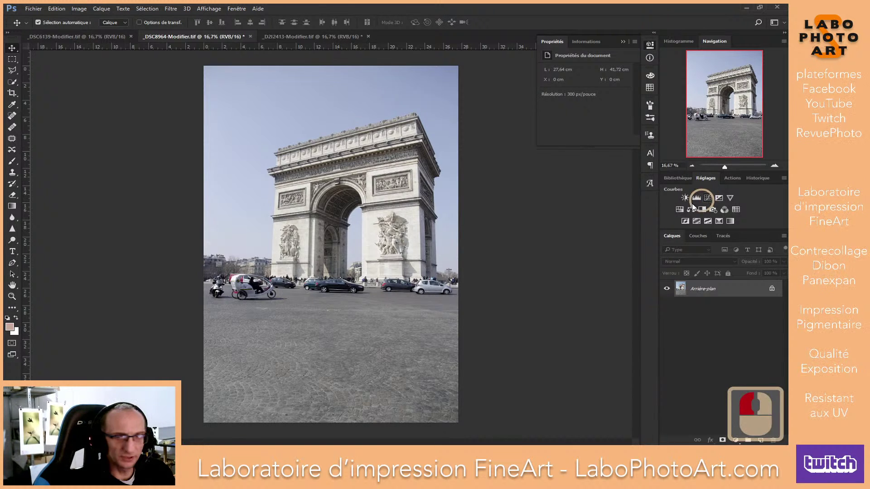
left_click(594, 114)
left_click_drag(605, 101, 609, 103)
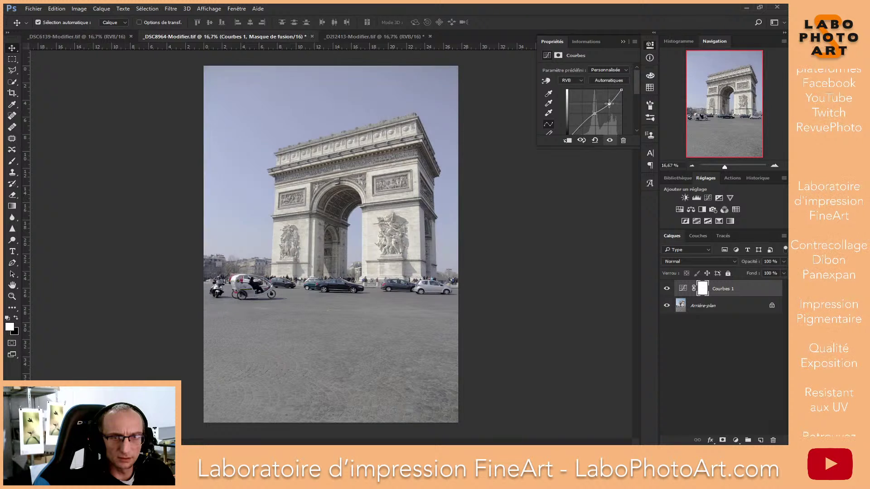
left_click(487, 180)
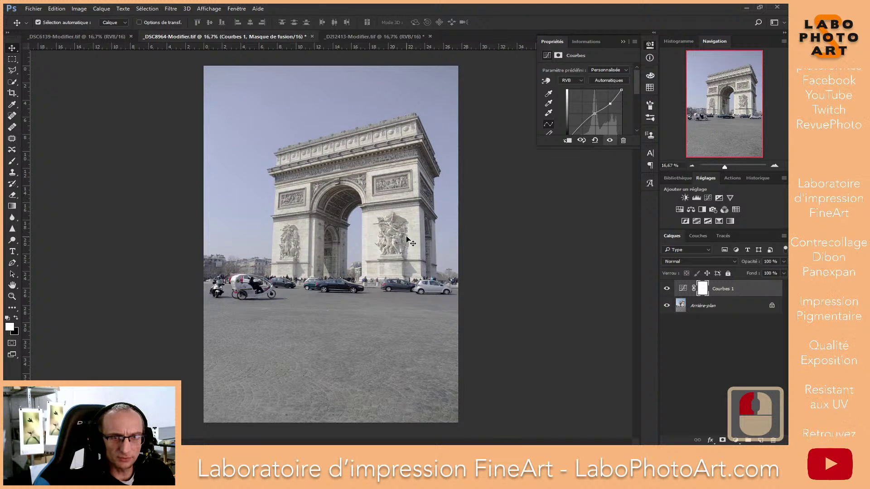
Flatten the Courbes 1 layer and the Arrière-plan into a single background layer.
left_click_drag(742, 288, 740, 286)
right_click(745, 313)
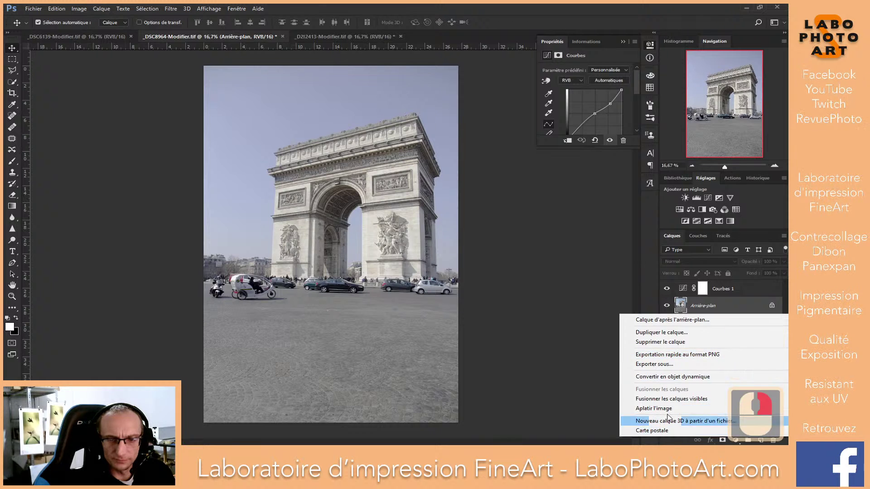
left_click(668, 420)
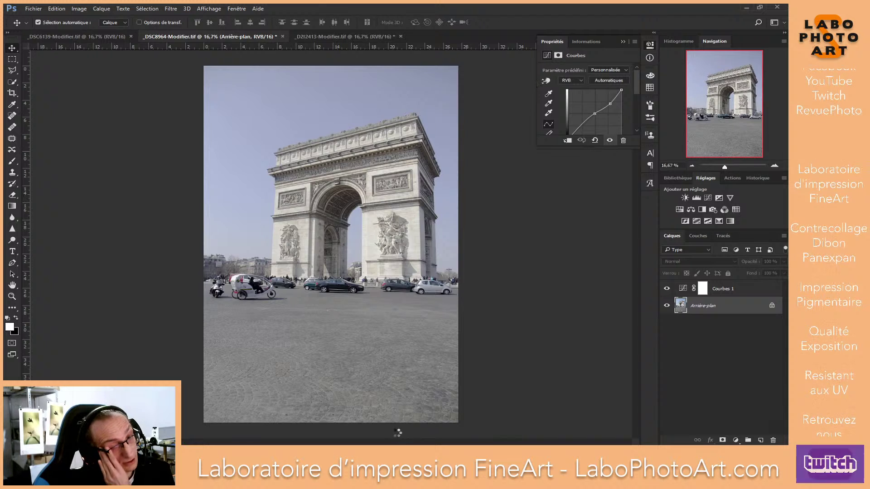
Close the Adobe Lightroom window while keeping the Arc de Triomphe document open.
right_click(310, 452)
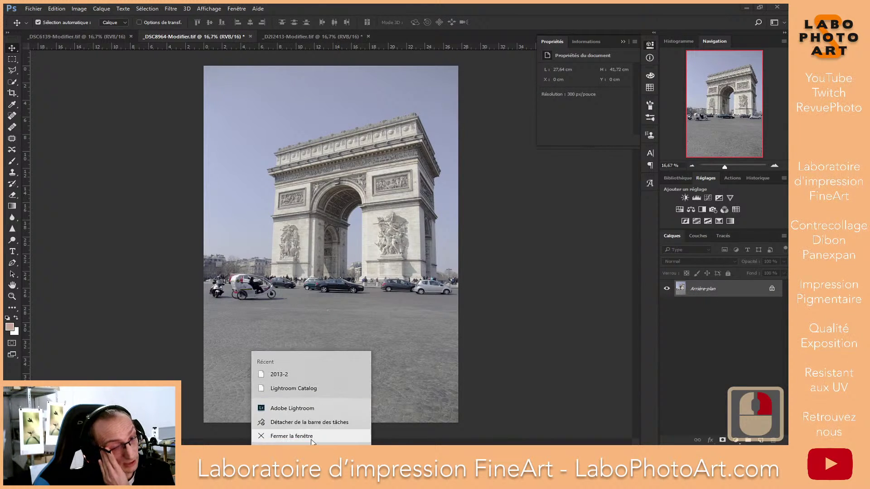
left_click(331, 437)
left_click(489, 268)
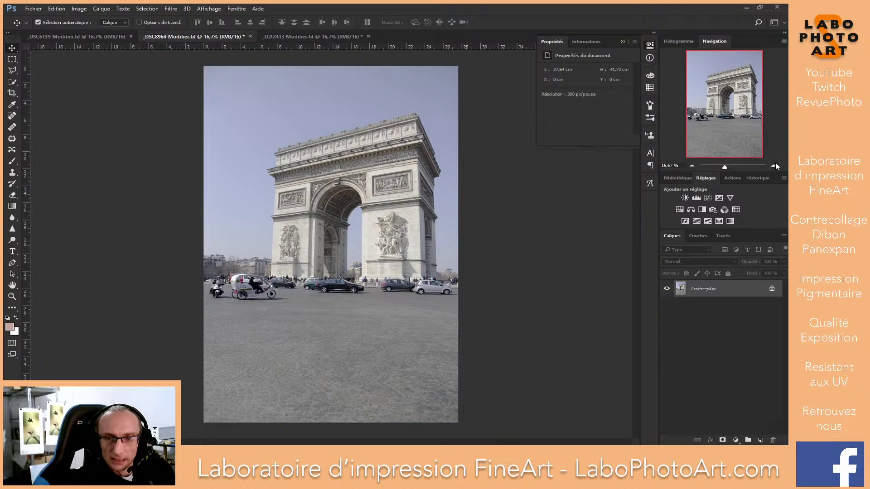
Duplicate the Arrière-plan layer of the Arc de Triomphe document.
left_click(171, 8)
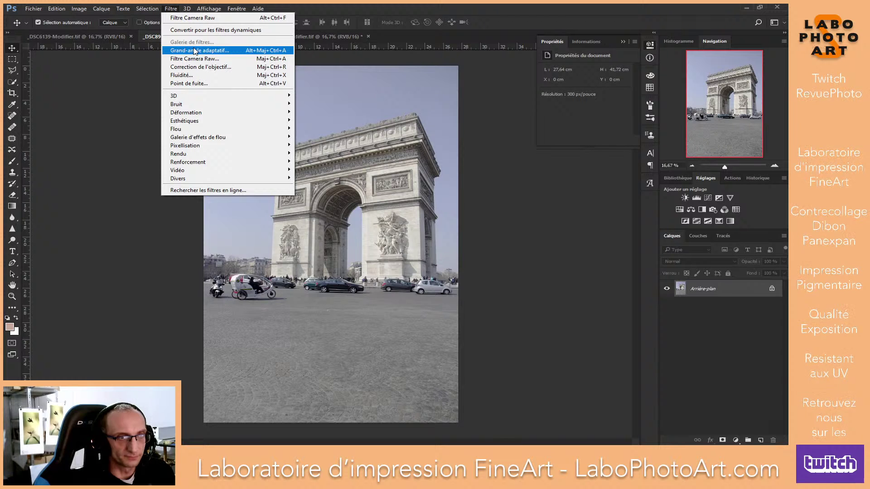
left_click(713, 293)
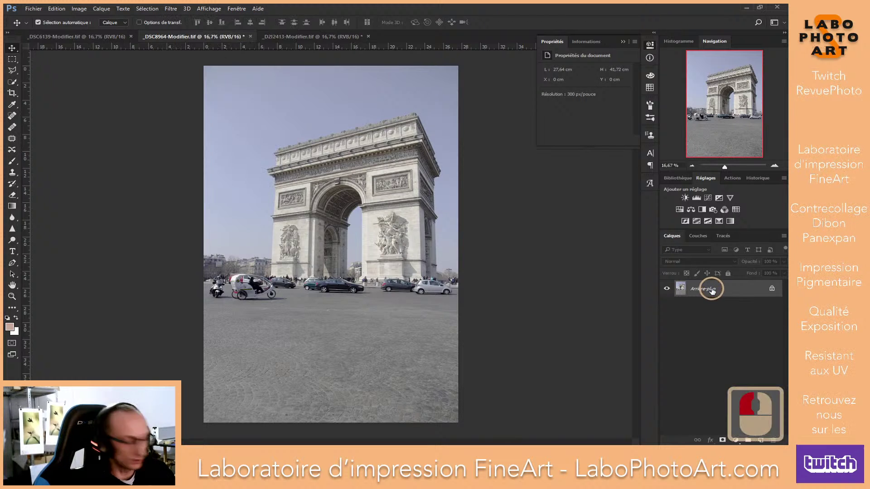
key("ctrl+j")
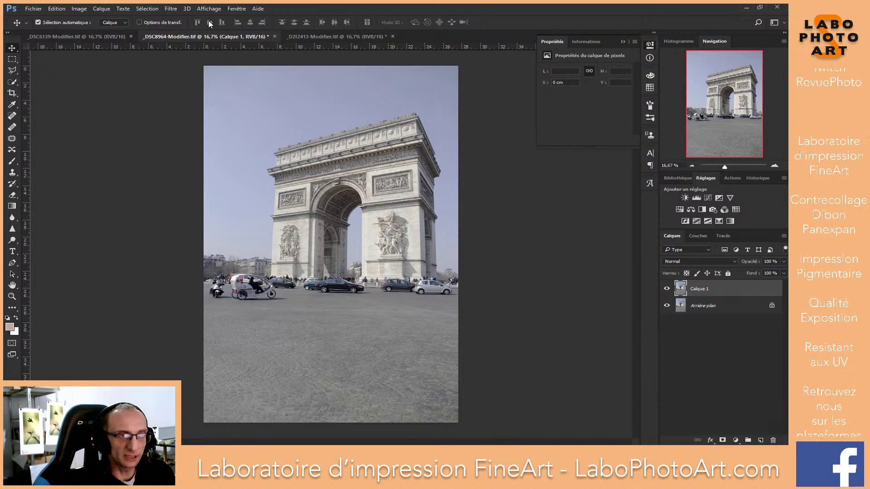
left_click(166, 9)
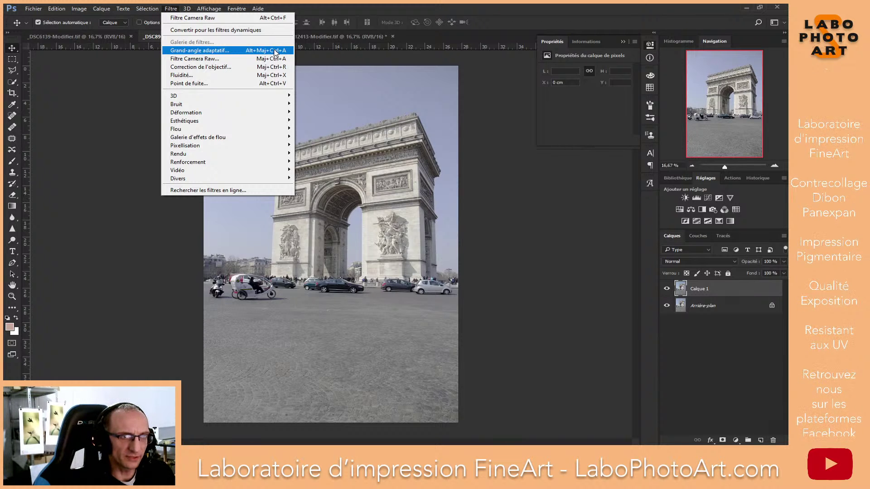
key("Escape")
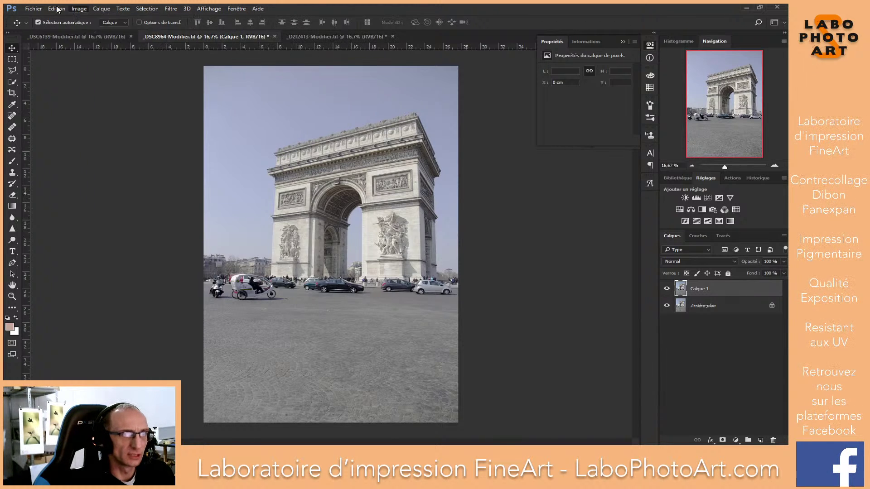
left_click(25, 9)
mouse_move(239, 5)
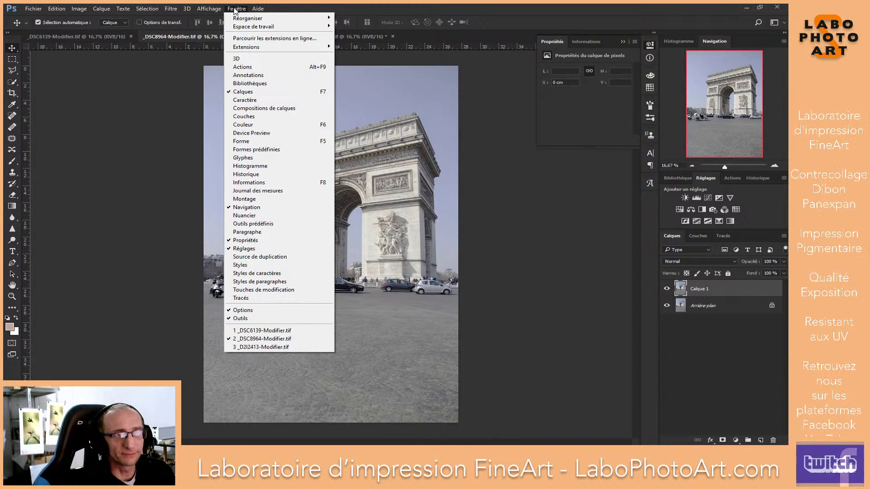
mouse_move(171, 9)
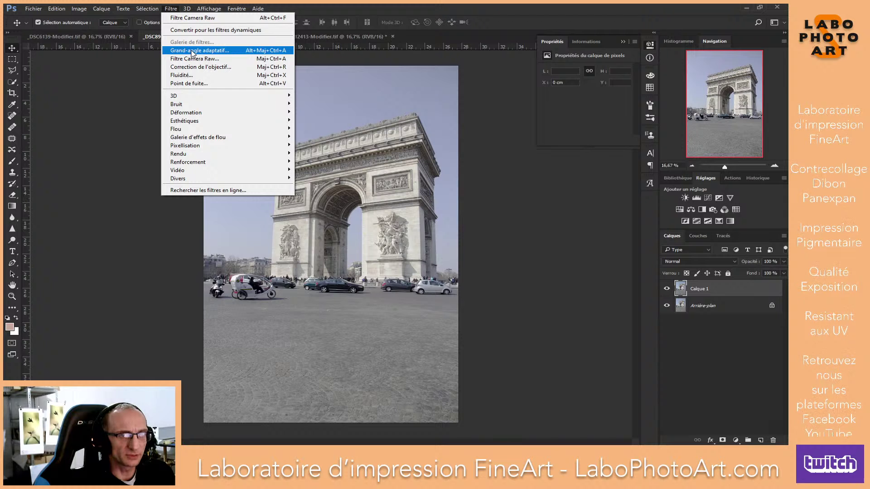
left_click(384, 268)
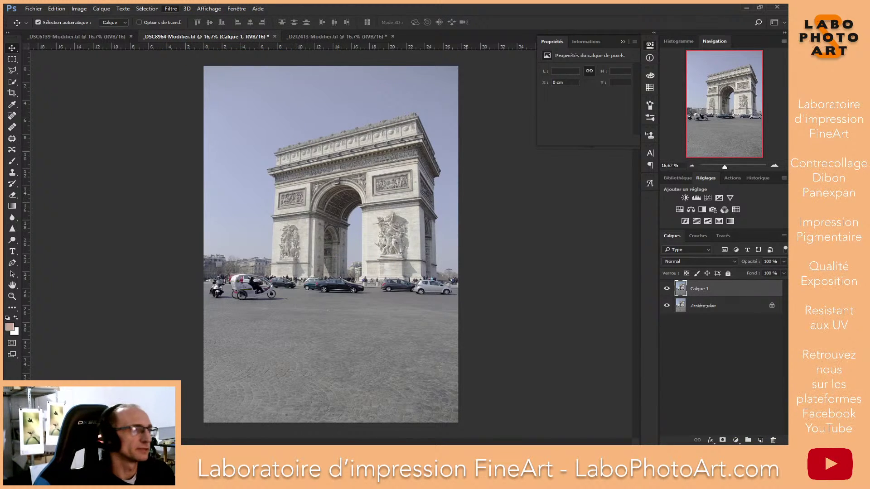
Open the Grand-angle adaptatif filter on the duplicated layer and enlarge its window to fill most of the screen.
key("ctrl+alt+shift+a")
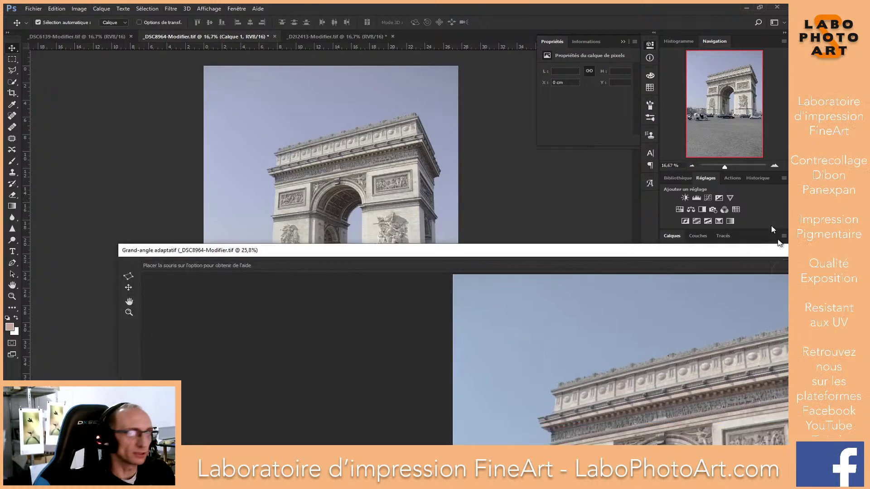
left_click_drag(670, 91, 623, 7)
double_click(621, 8)
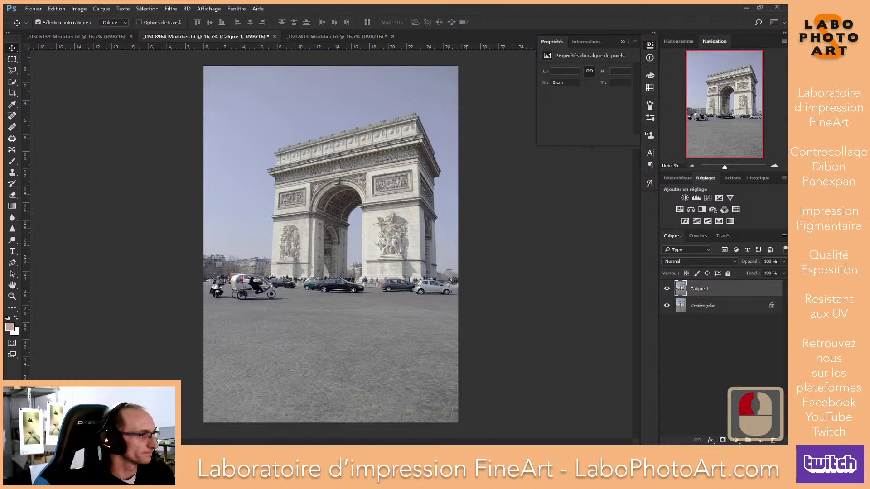
left_click_drag(788, 59, 603, 42)
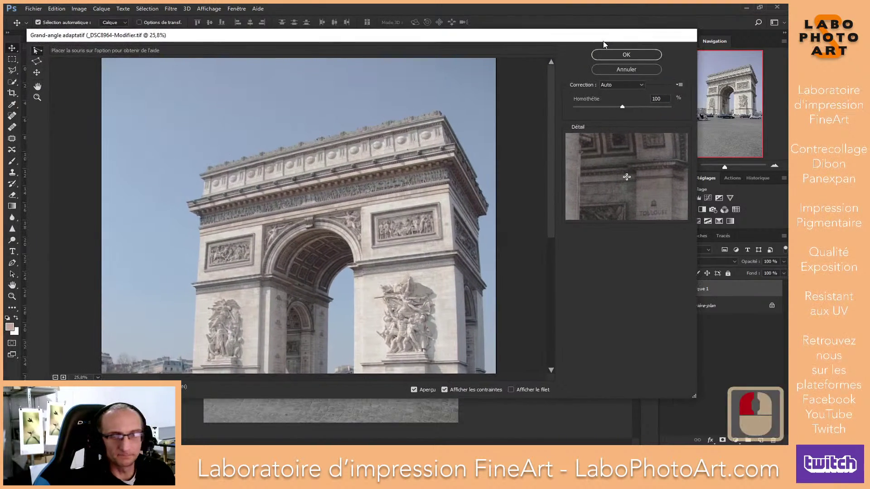
left_click_drag(496, 42, 487, 17)
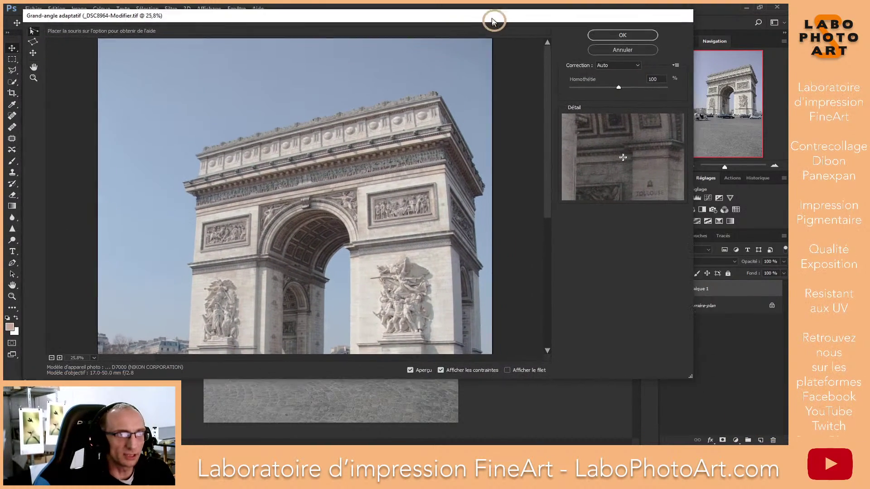
left_click_drag(689, 367, 776, 438)
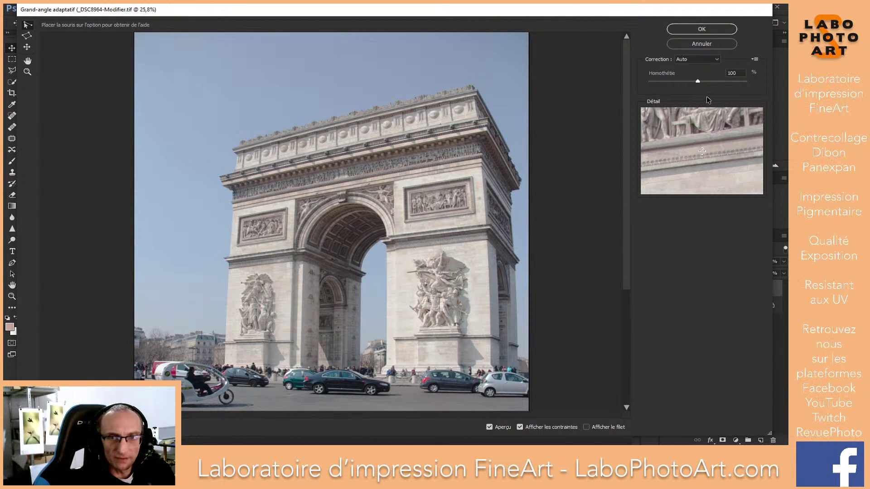
Set the filter's correction to Perspective with a Homothétie of 77 % and a Longueur focale of 24 mm.
left_click_drag(698, 81, 696, 81)
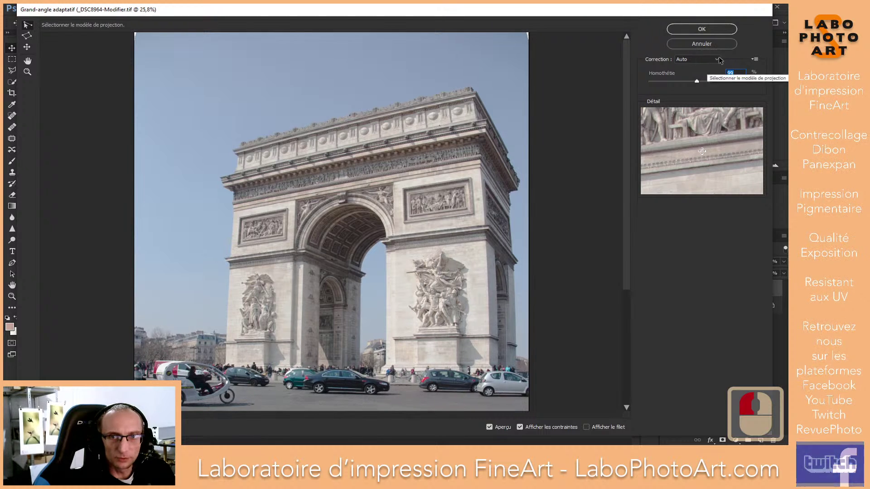
left_click(718, 60)
left_click(700, 71)
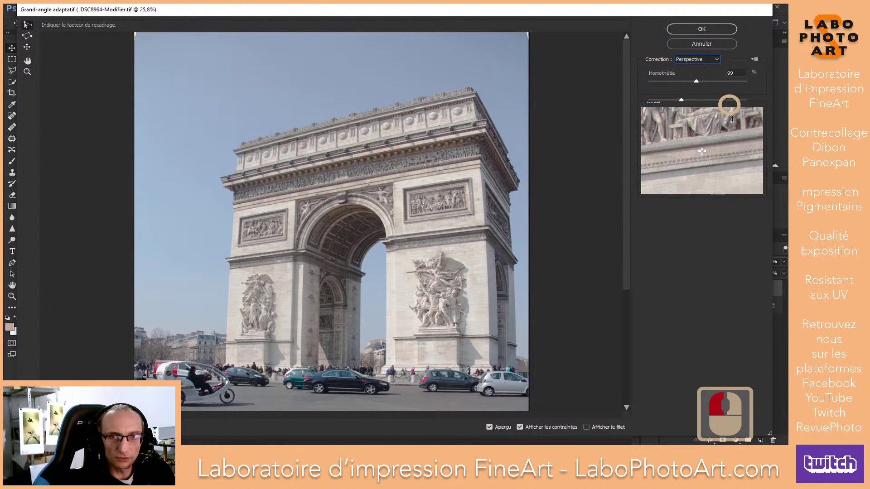
left_click_drag(697, 81, 698, 102)
left_click(686, 100)
left_click(697, 101)
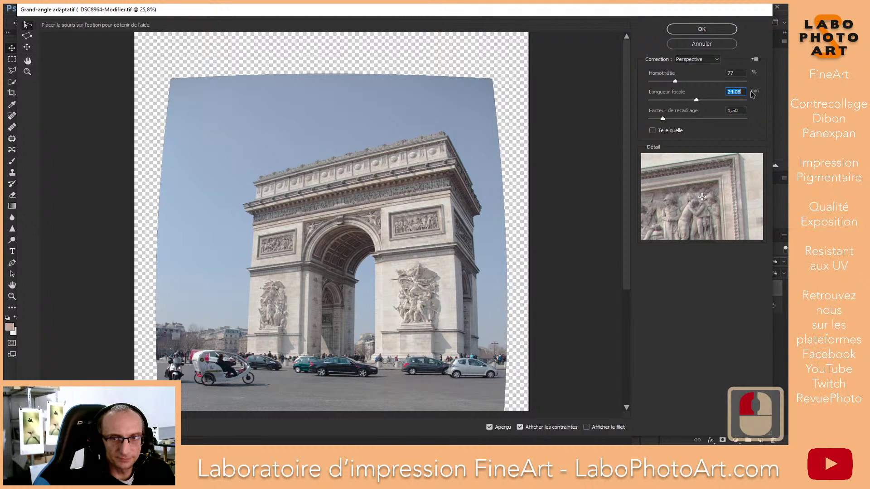
left_click(742, 91)
left_click(713, 93)
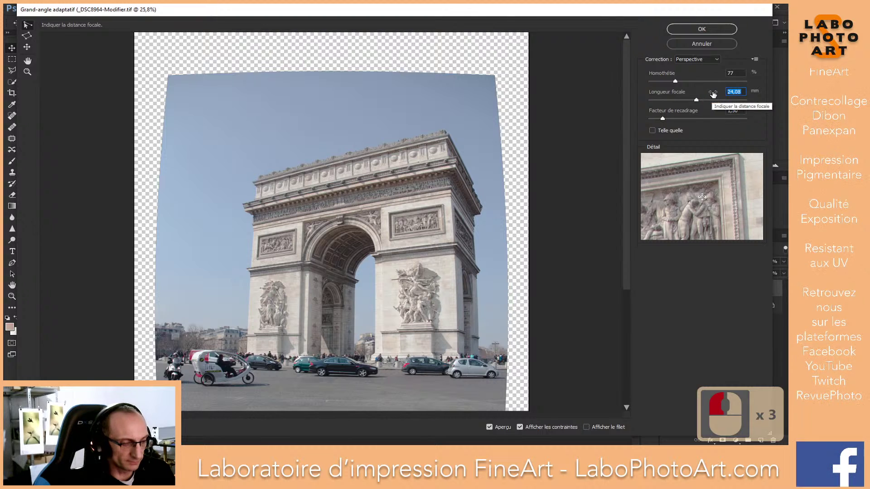
type("24")
left_click(742, 118)
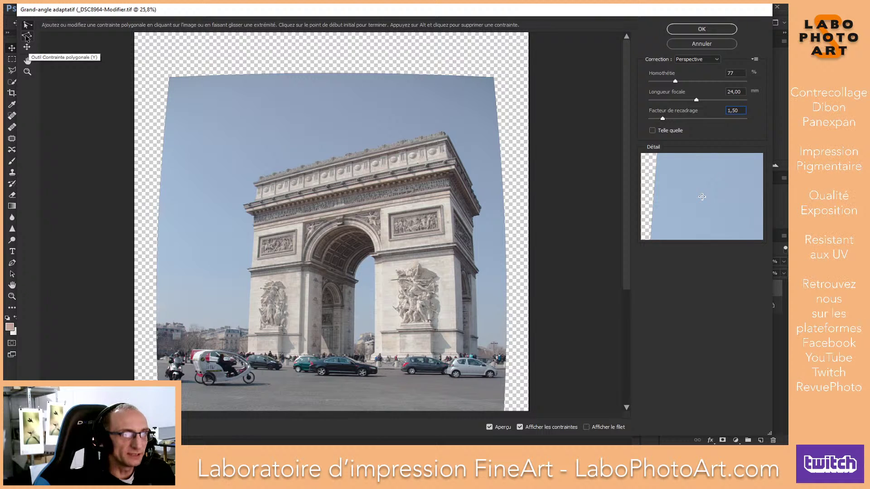
Add a vertical constraint along the arch's left outer edge, from below the cornice down to its base.
left_click(58, 52)
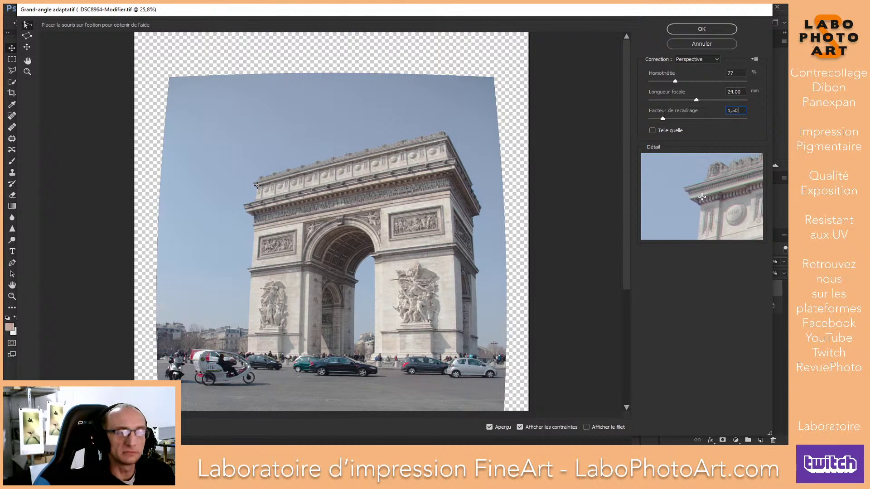
left_click(253, 232)
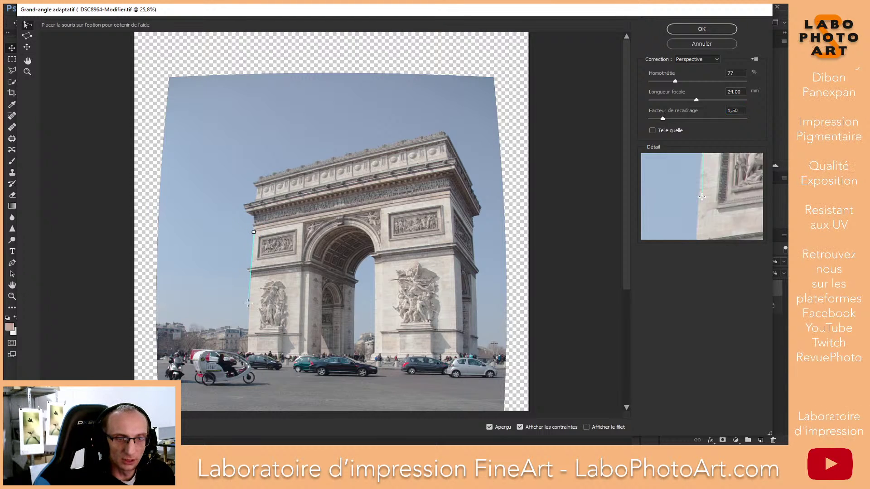
left_click(248, 345)
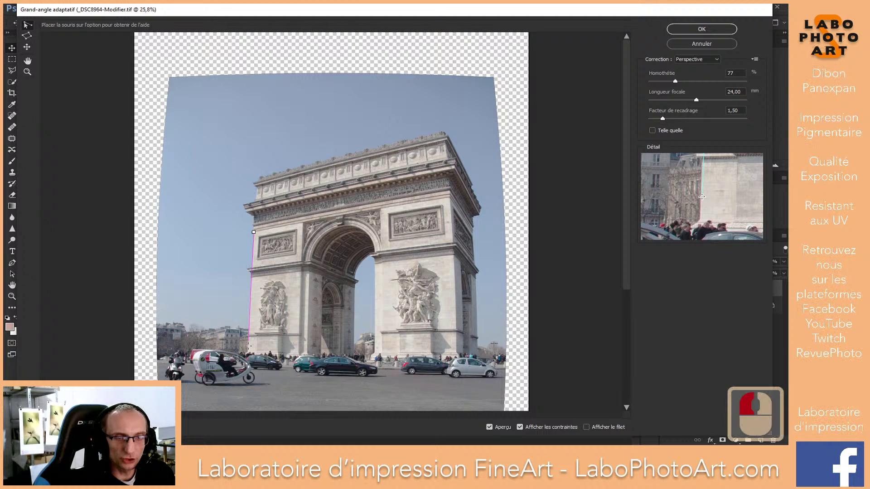
left_click(248, 345, "shift")
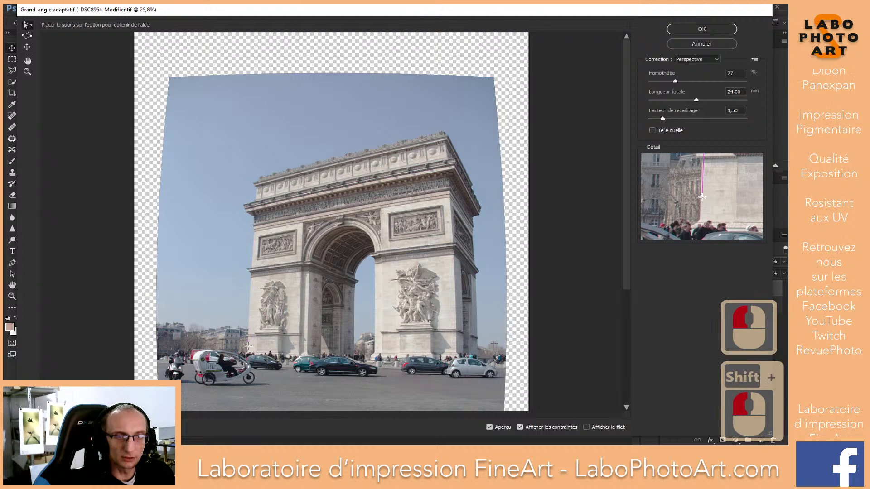
Add a vertical constraint along the arch's right outer edge, from below the cornice down to its base.
left_click(471, 237)
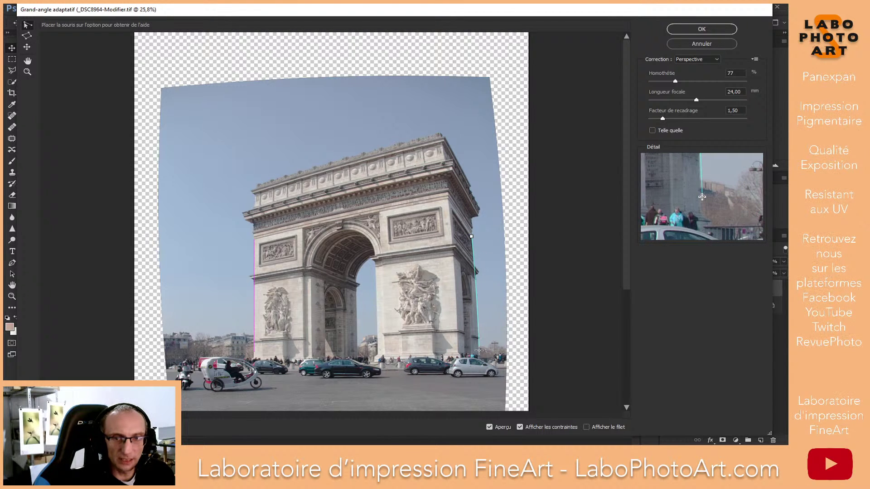
left_click(480, 350, "shift")
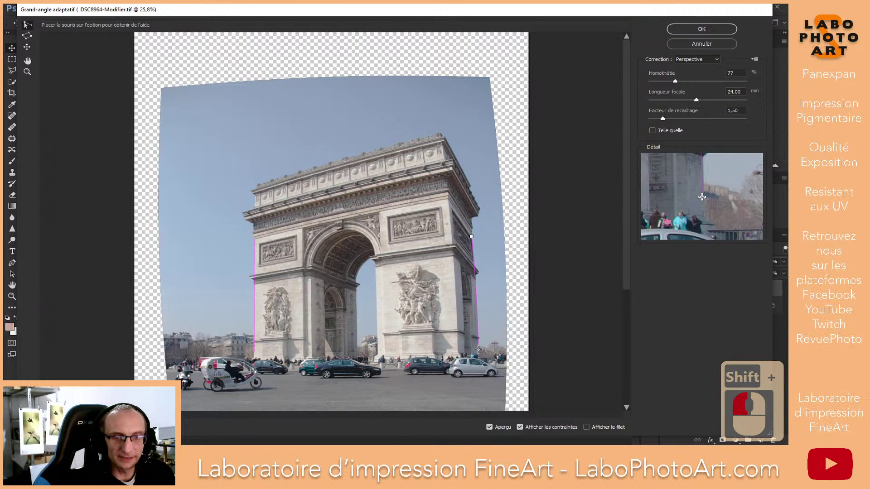
left_click(479, 350, "shift")
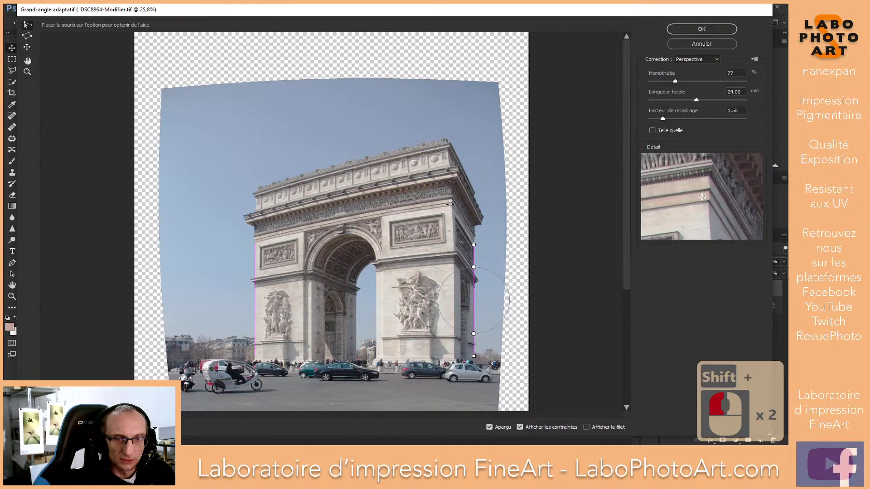
Add vertical constraints along the arch's front corner edge, the large pier's sculpted face and the far pier's inner front edge.
left_click(454, 355, "shift")
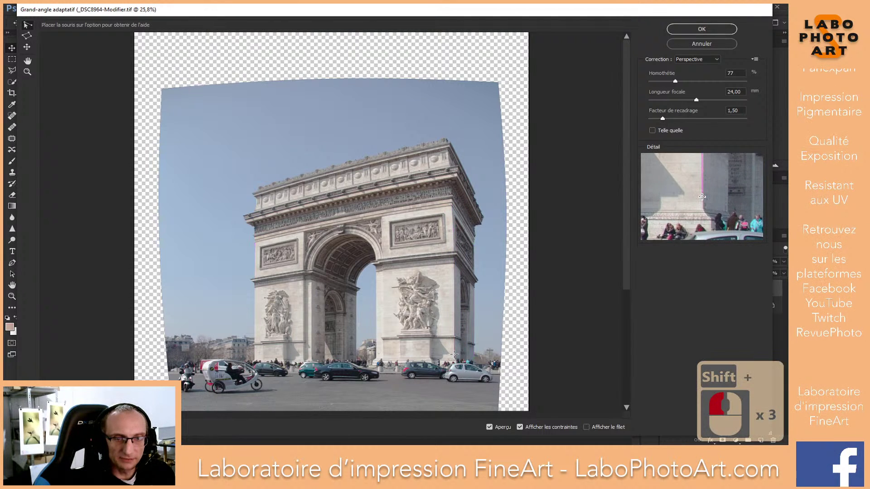
left_click(381, 275)
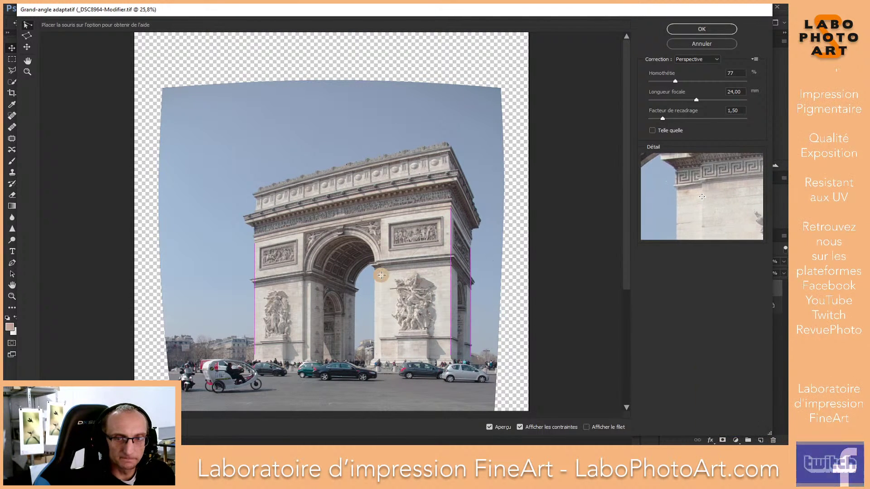
left_click(381, 352, "shift")
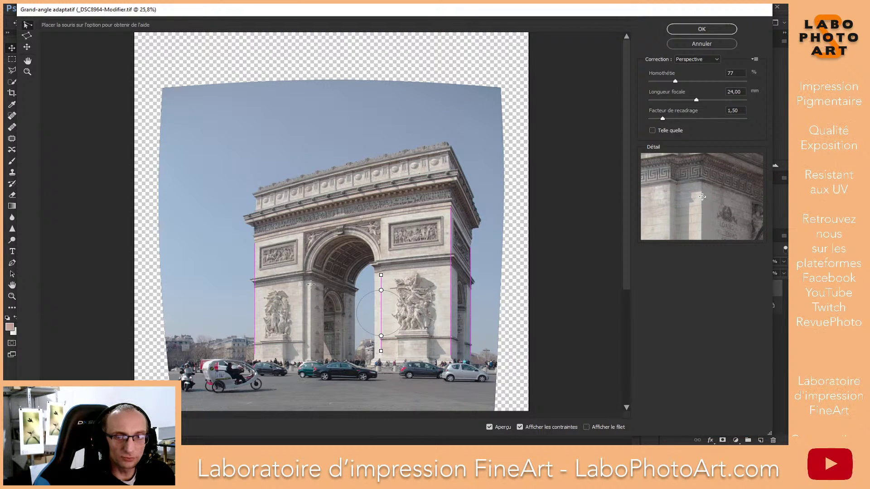
left_click(311, 353, "shift")
left_click(311, 354, "shift")
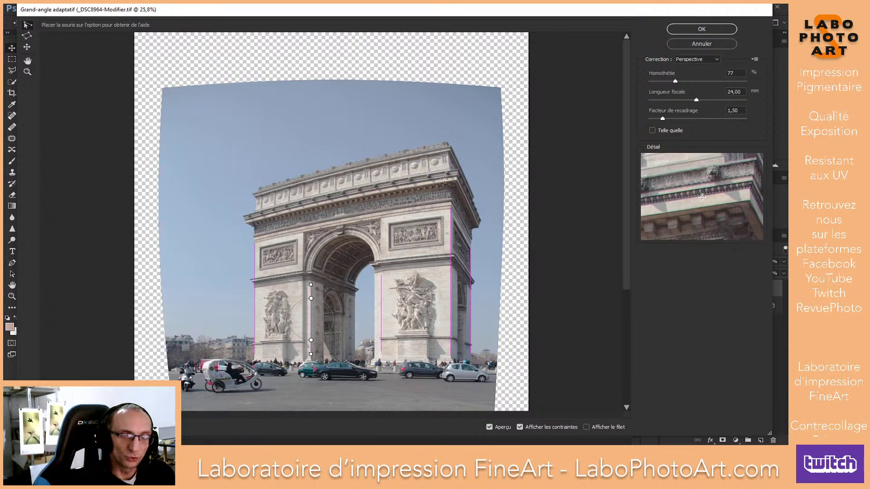
Add straight constraints along the front facade's main cornice, the attic's upper edge and the line beneath the frieze.
left_click(243, 216)
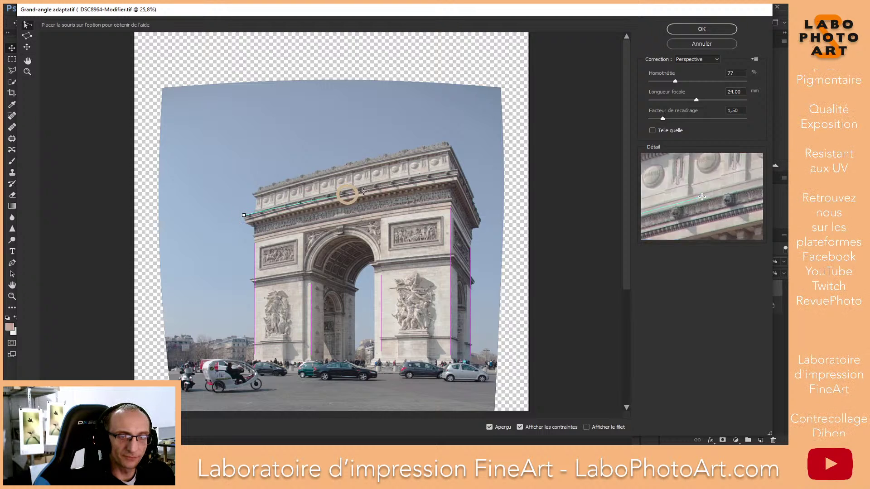
left_click(457, 169)
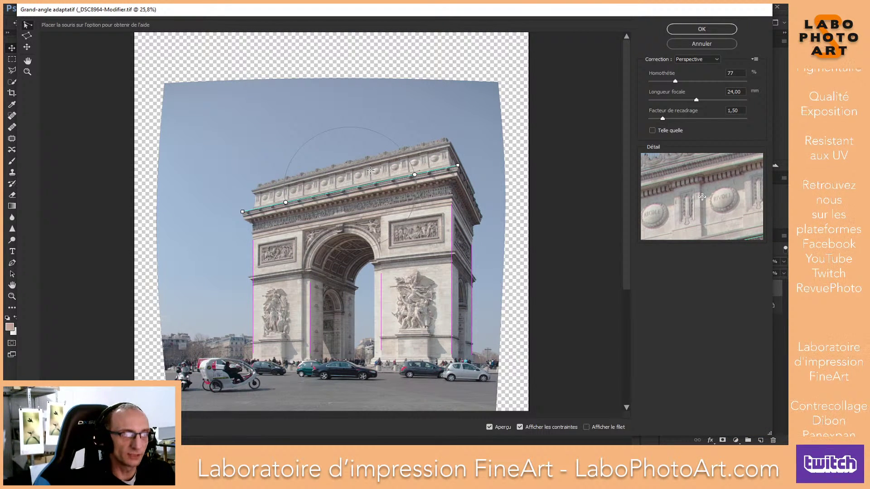
left_click(252, 190)
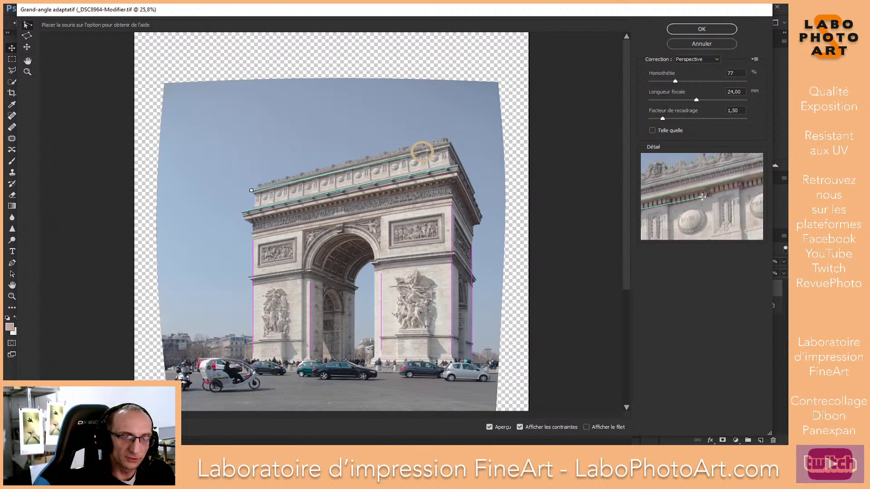
left_click(449, 142)
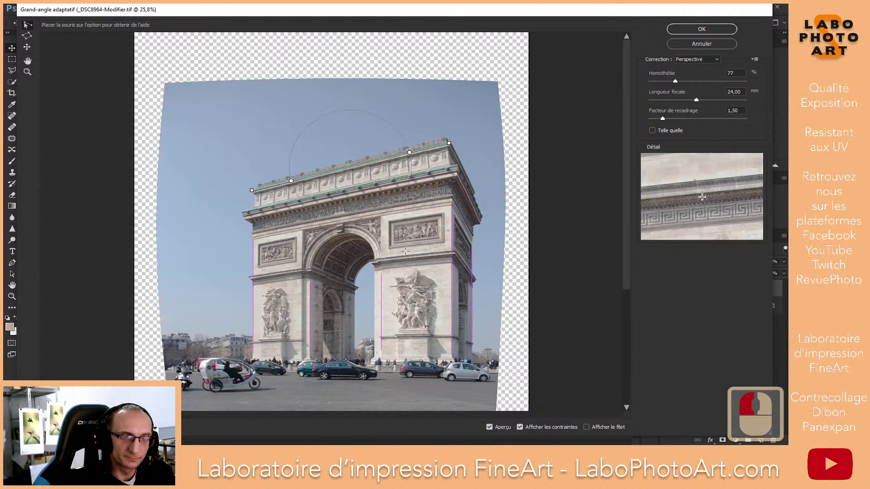
left_click(255, 234)
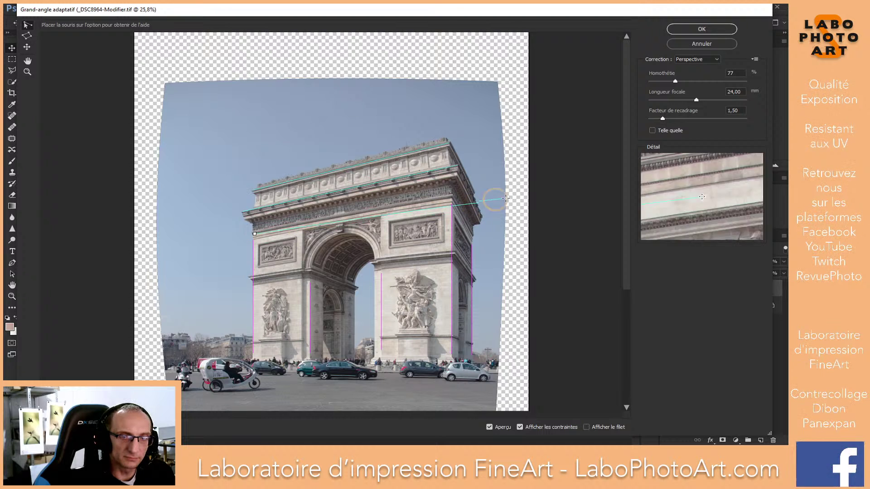
left_click(450, 198)
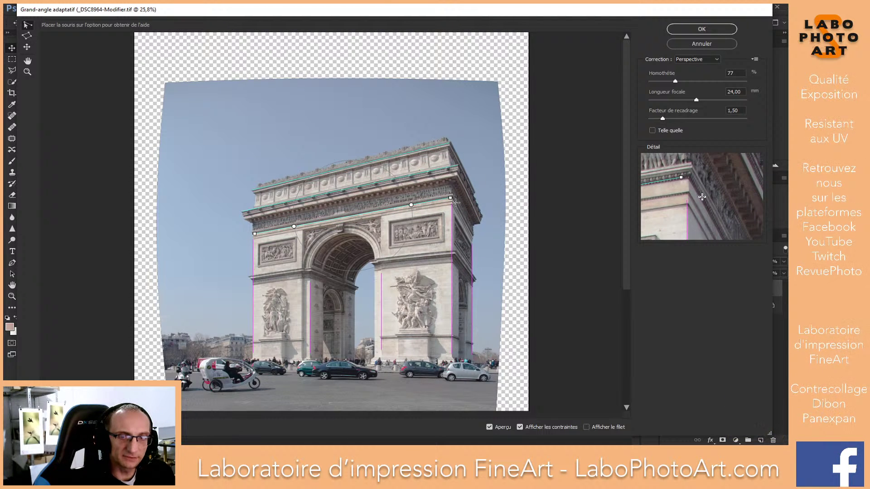
Add constraints along the receding side's frieze, cornice and attic lines, plus a vertical one on the passage's rear inner edge.
left_click(455, 202)
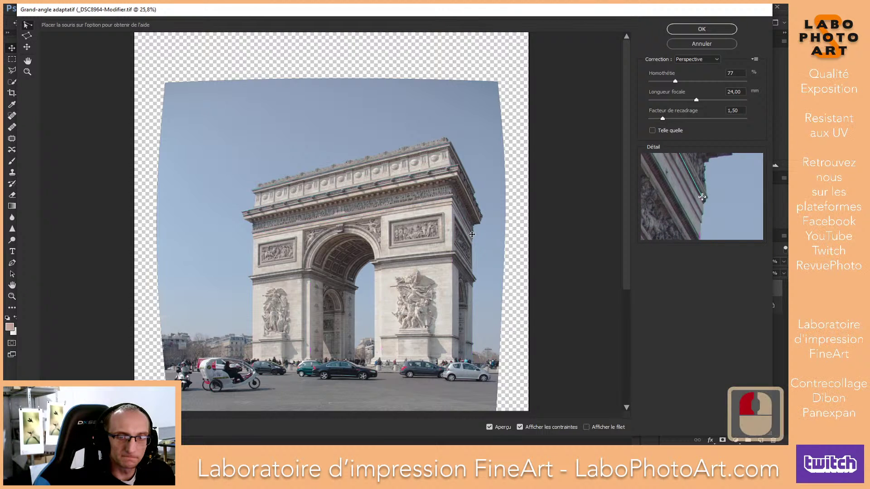
left_click(473, 234)
left_click(458, 178)
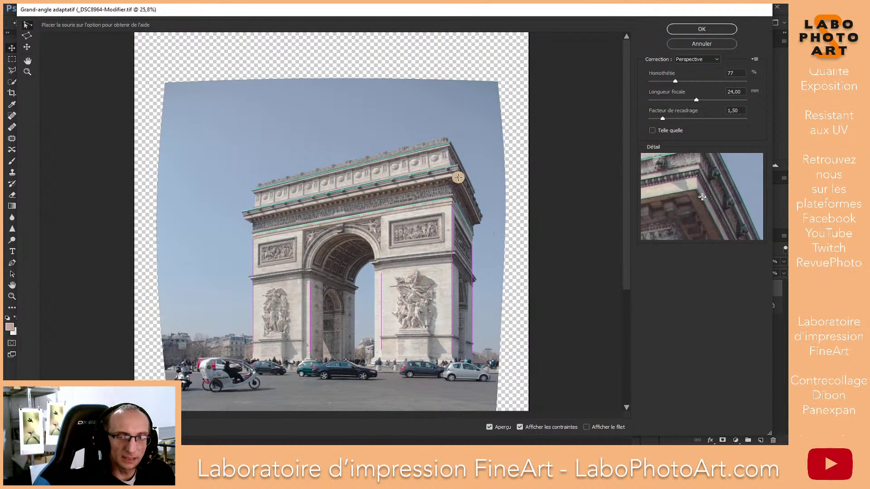
left_click(480, 219)
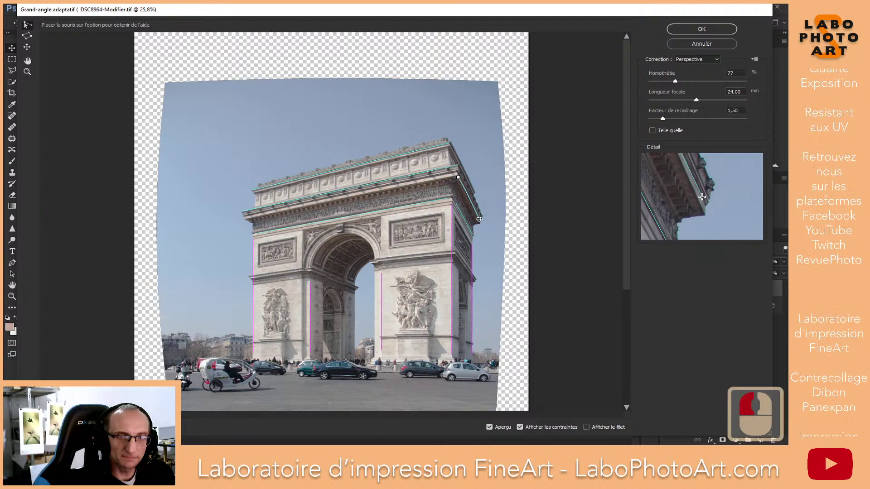
left_click(453, 145)
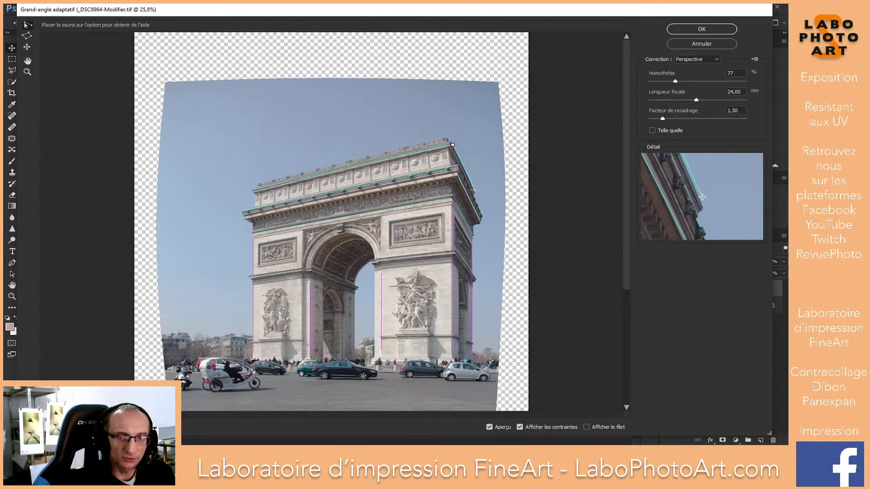
left_click(474, 190)
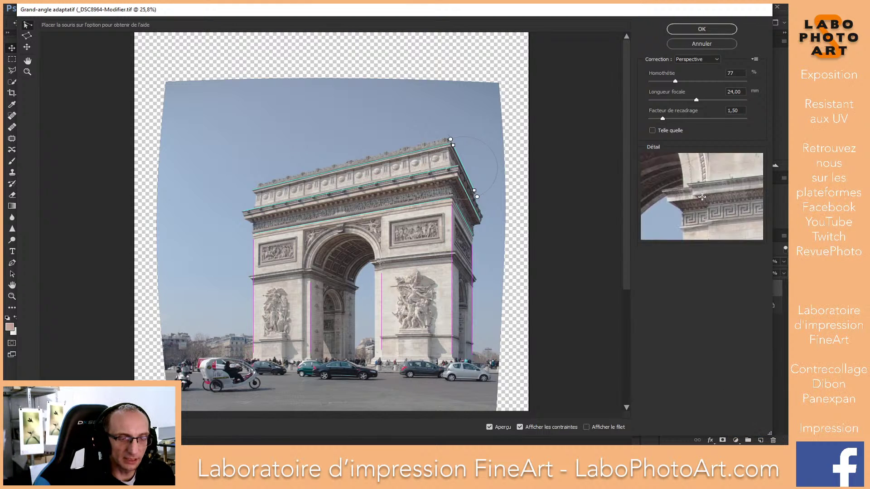
left_click(355, 294)
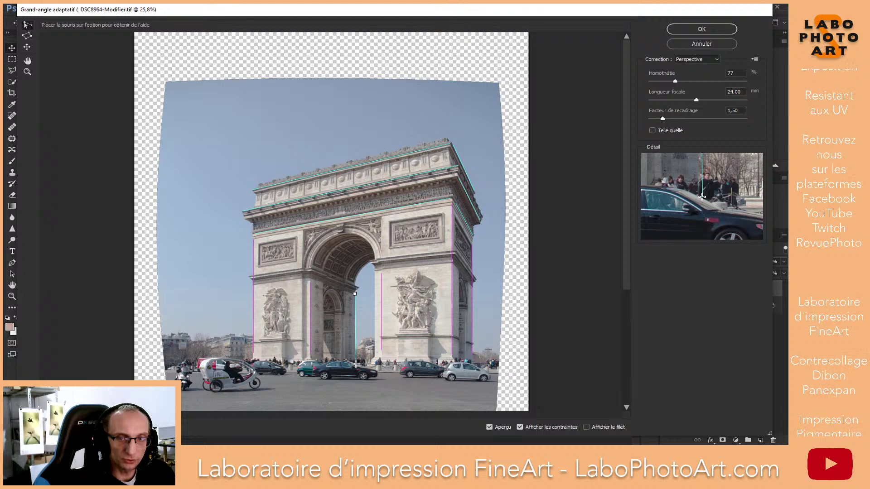
left_click(355, 361, "shift")
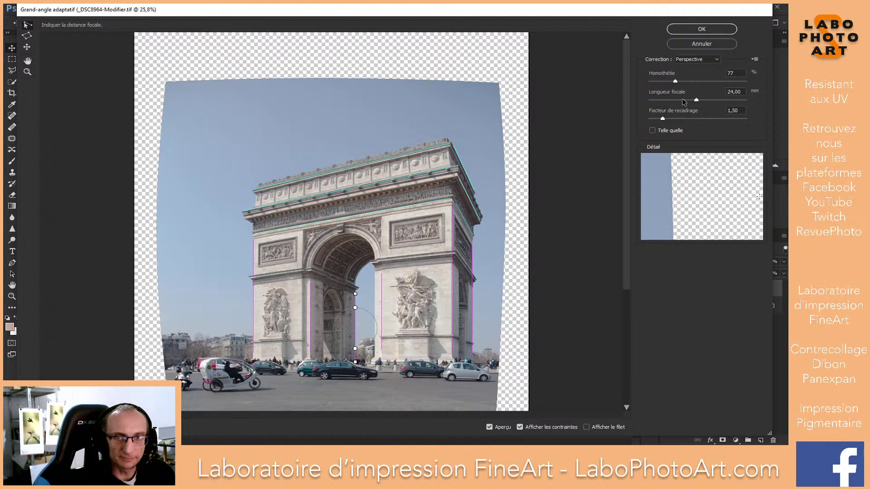
Set the filter's Homothétie to 94 % and apply the correction.
left_click_drag(676, 85, 691, 85)
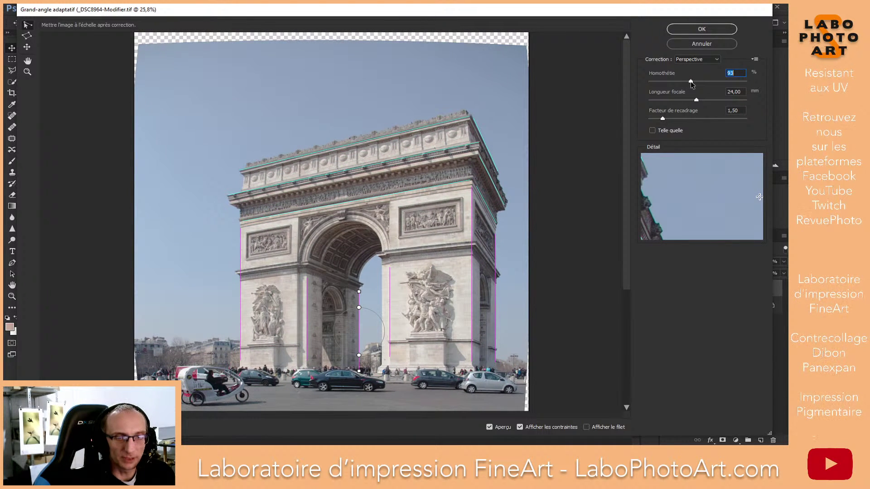
left_click_drag(691, 83, 692, 81)
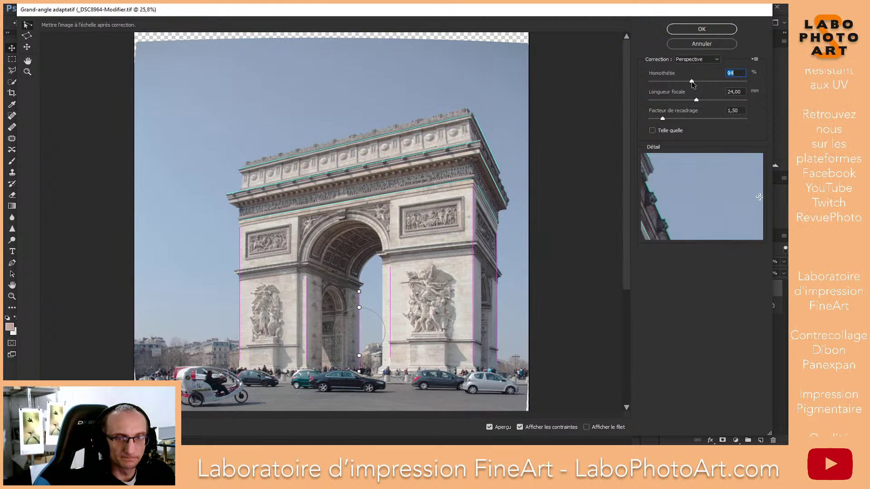
left_click(695, 31)
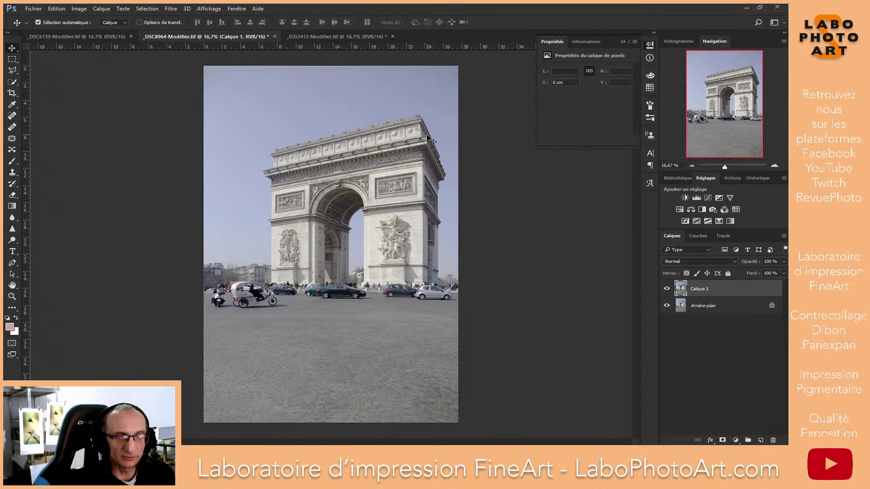
Compare the corrected layer with the background hidden and shown, and examine the sky and paving borders at 50 %.
left_click(669, 305)
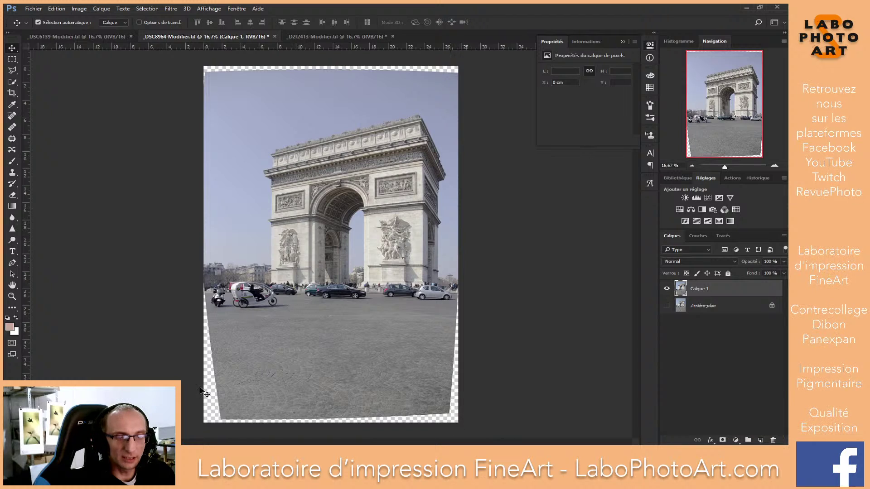
left_click(666, 305)
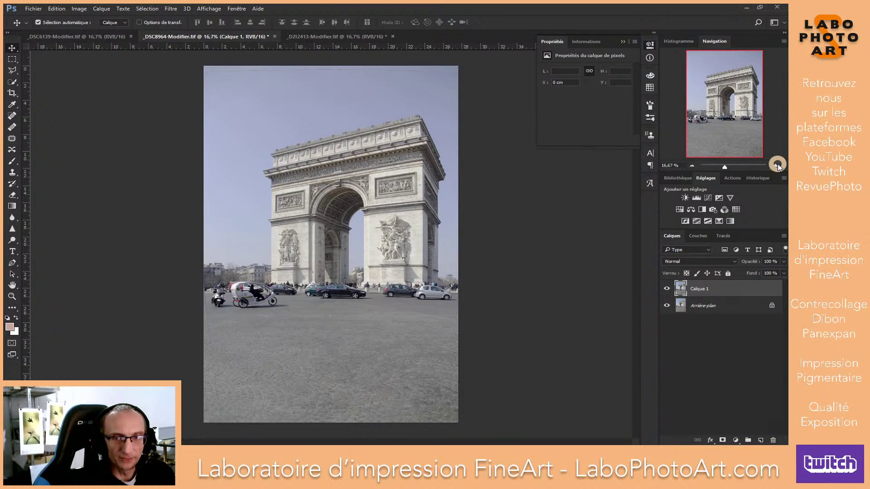
left_click(778, 165)
left_click(778, 165)
left_click(776, 165)
left_click_drag(726, 117, 788, 222)
left_click(658, 296)
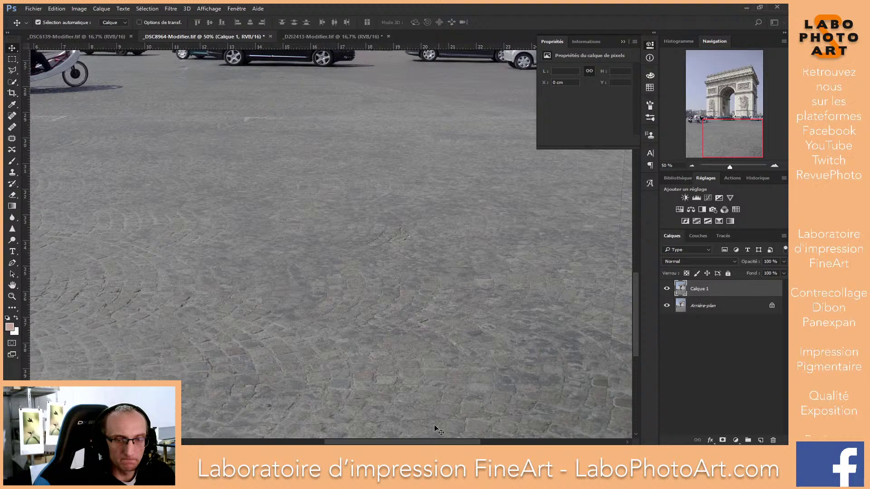
left_click_drag(764, 118, 673, 53)
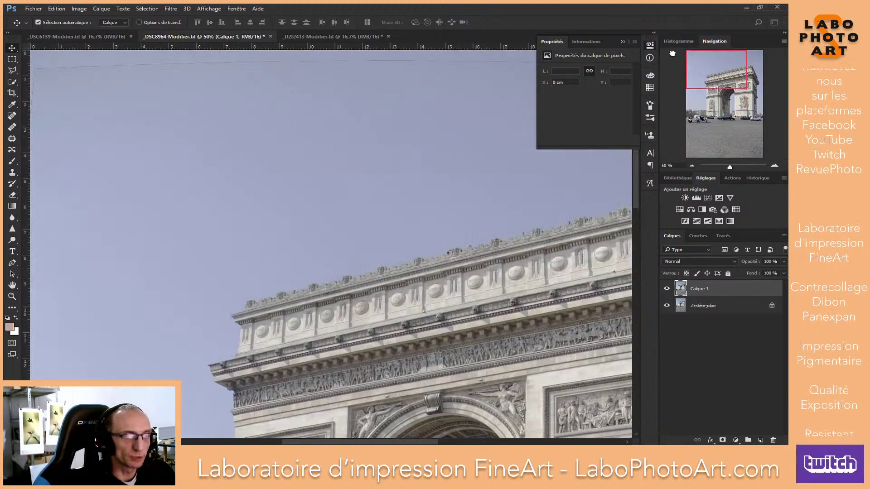
left_click_drag(746, 38, 700, 187)
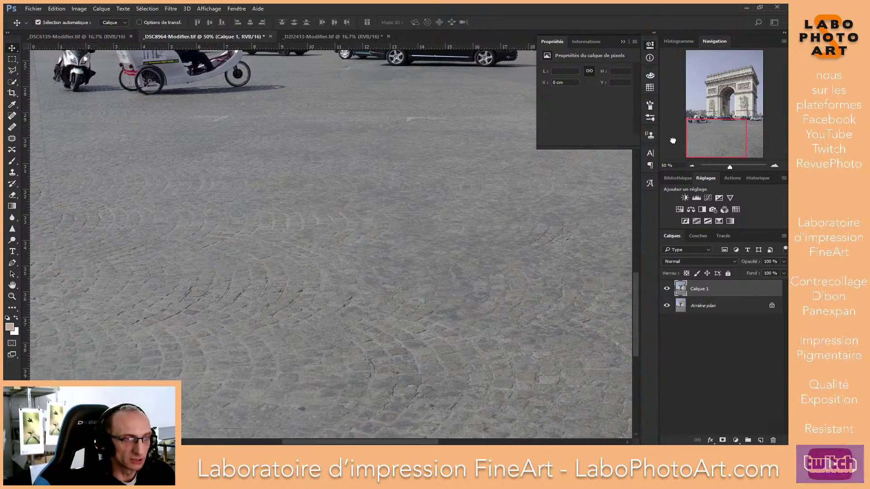
left_click_drag(672, 140, 665, 112)
left_click(665, 112)
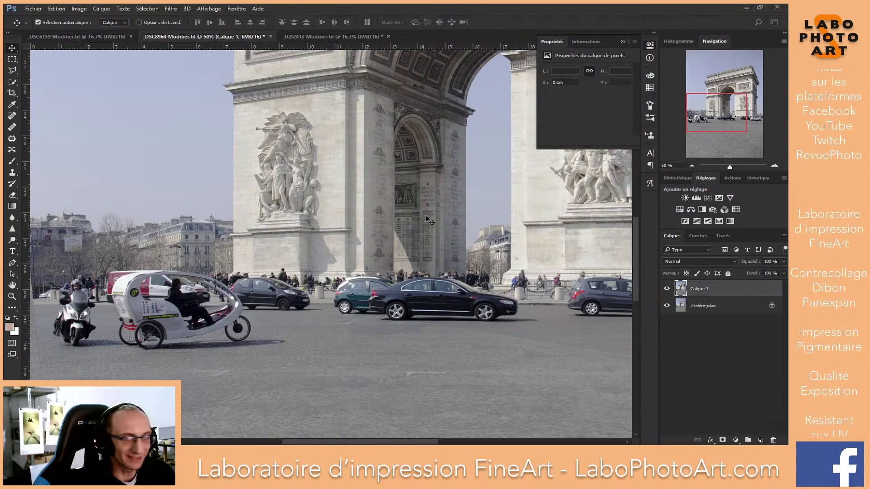
Examine the corrected arch's verticals and cornice lines at 33.3 %, from the attic down to the street.
left_click(693, 167)
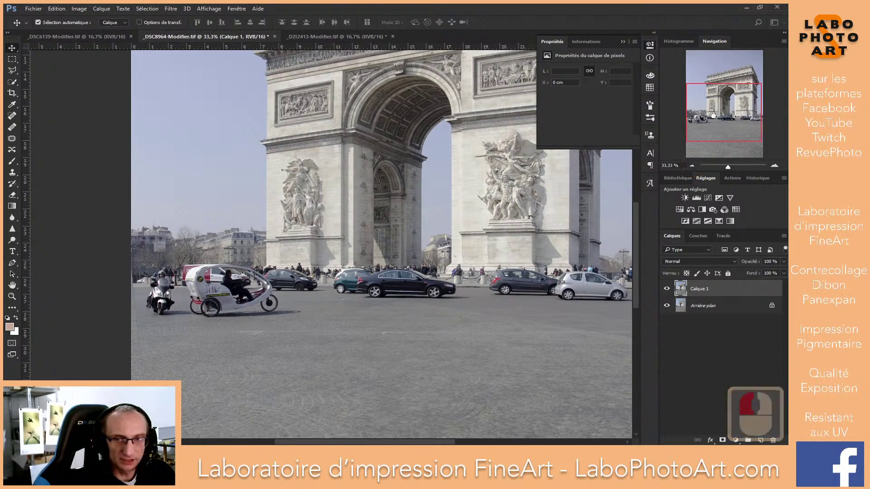
left_click_drag(728, 118, 733, 110)
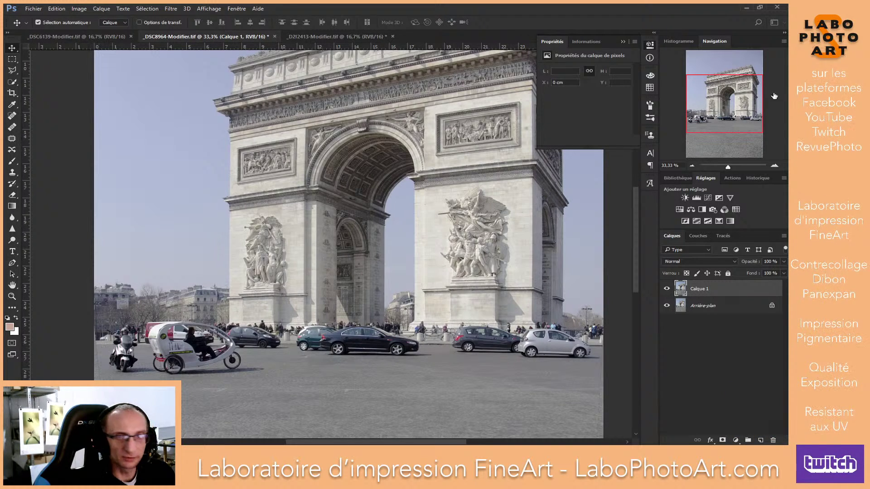
left_click_drag(731, 115, 735, 102)
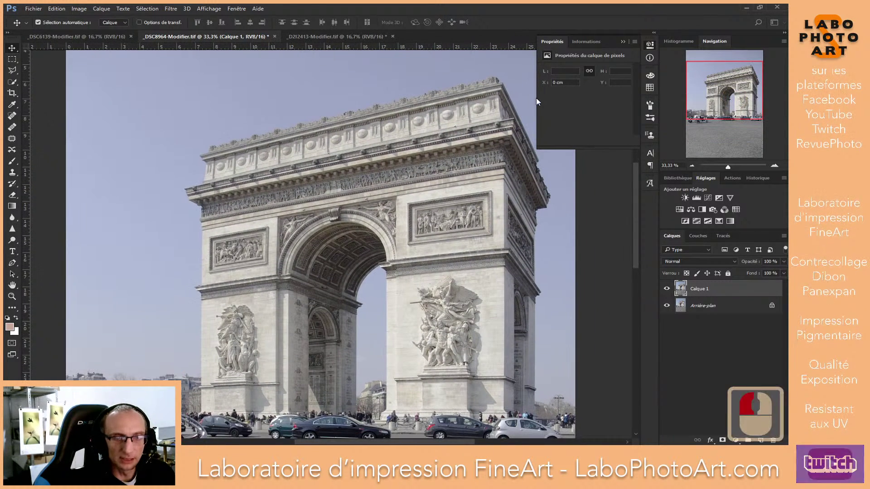
left_click_drag(29, 200, 577, 206)
left_click_drag(319, 66, 226, 389)
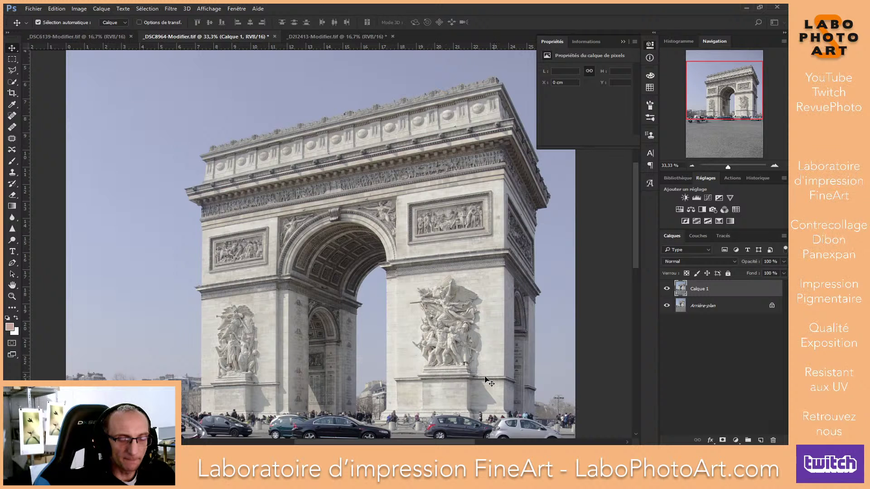
left_click_drag(728, 105, 728, 116)
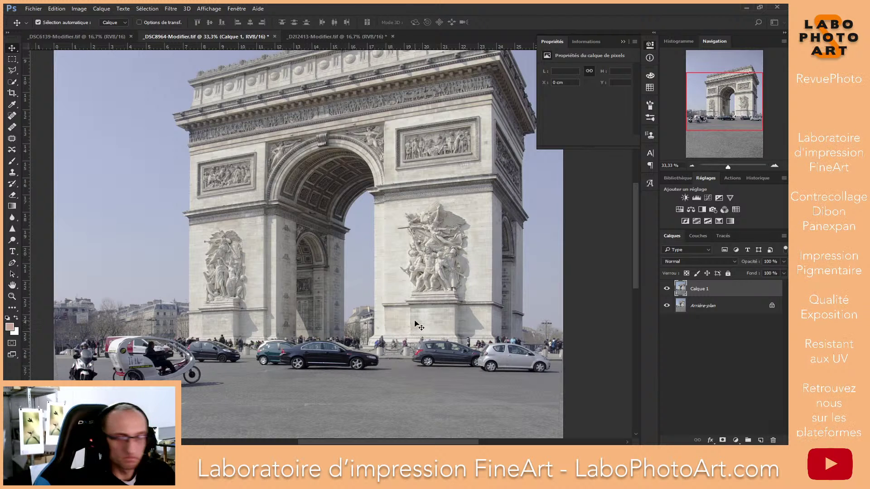
left_click_drag(717, 115, 113, 26)
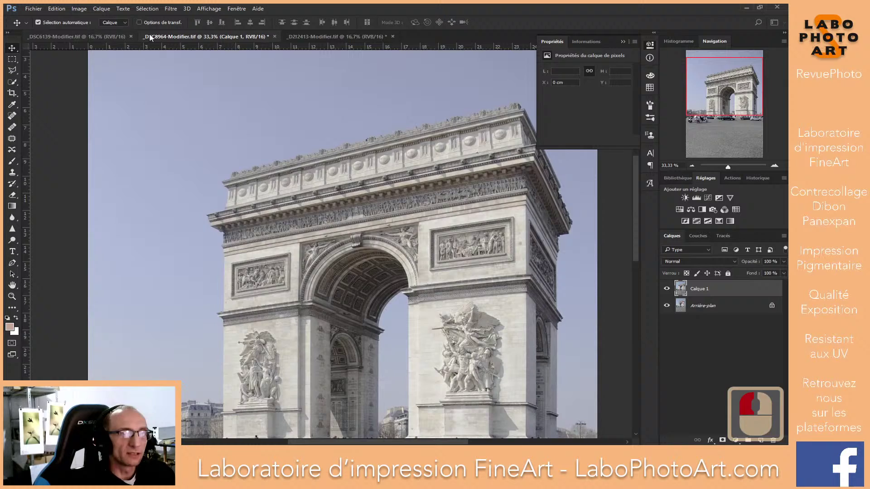
Switch to the clock-tower image _D2I2413-Modifier.tif and open the Grand-angle adaptatif filter on it.
left_click(307, 35)
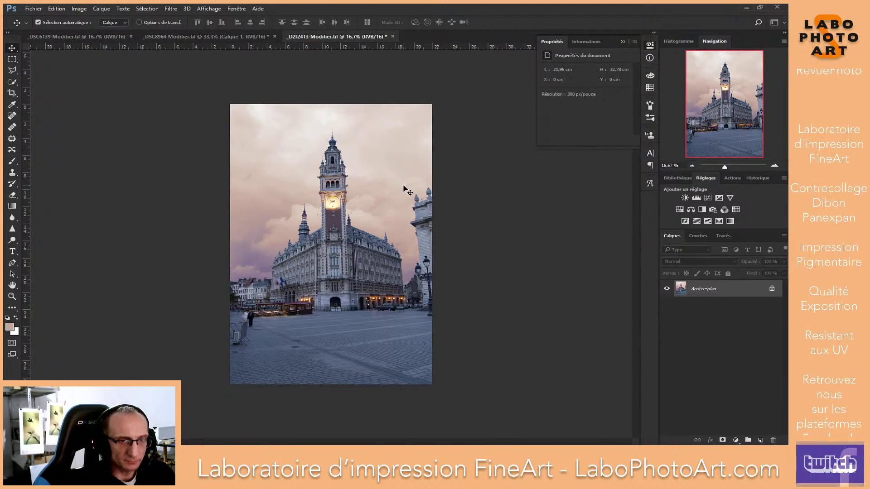
left_click(171, 9)
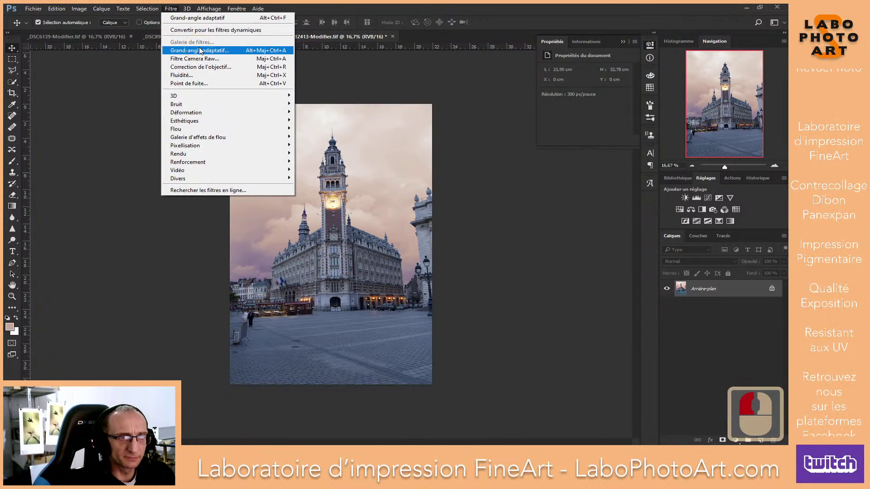
left_click(182, 49)
left_click(216, 214)
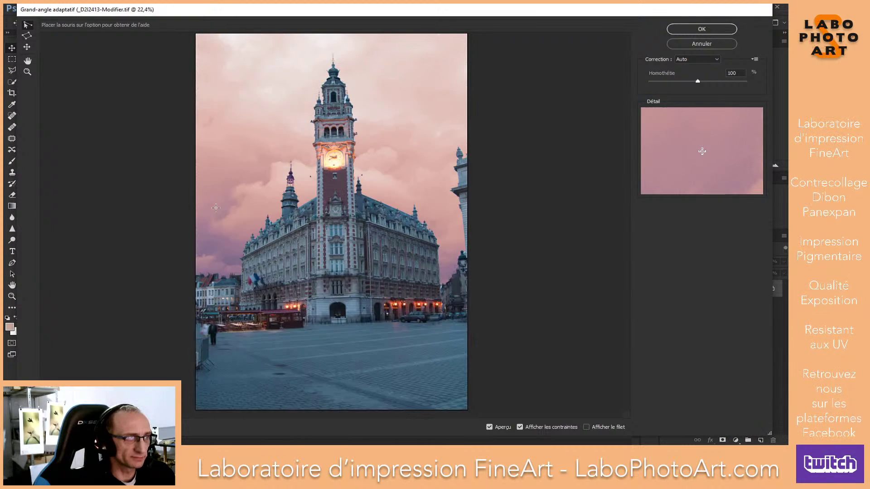
Add vertical constraints along both side edges of the clock tower, from the clock level down to its base.
left_click(351, 156)
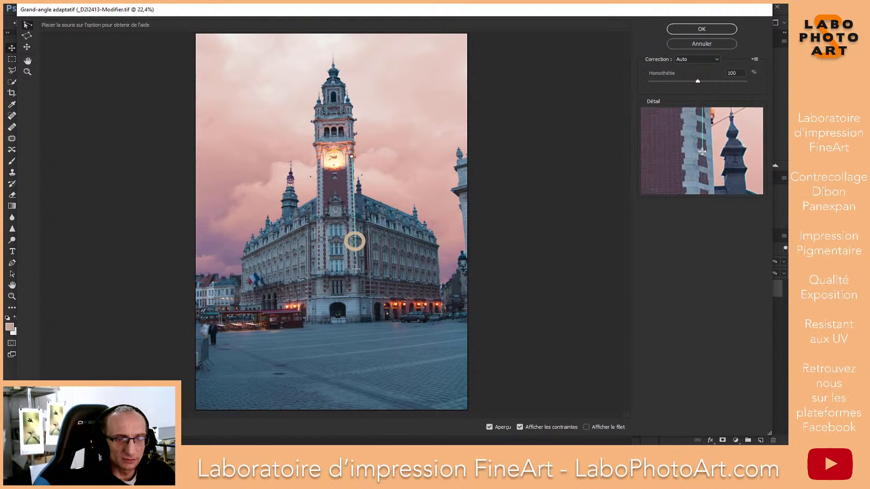
left_click(359, 314)
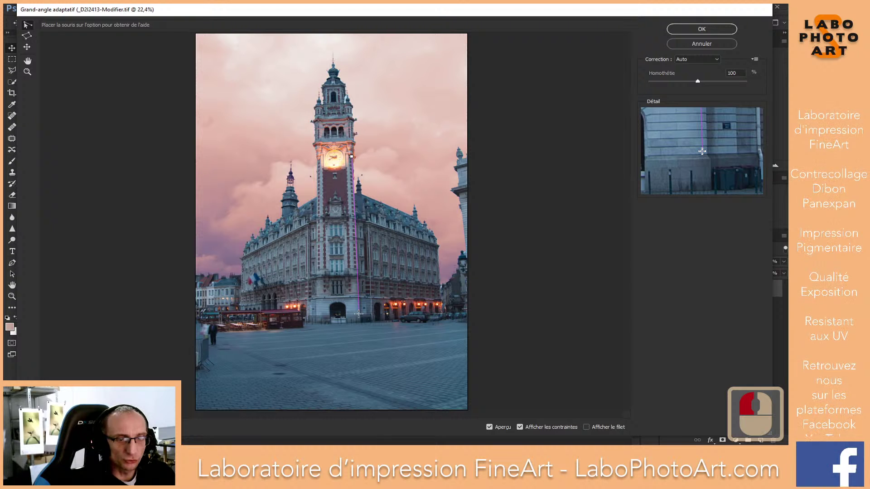
left_click(358, 314, "shift")
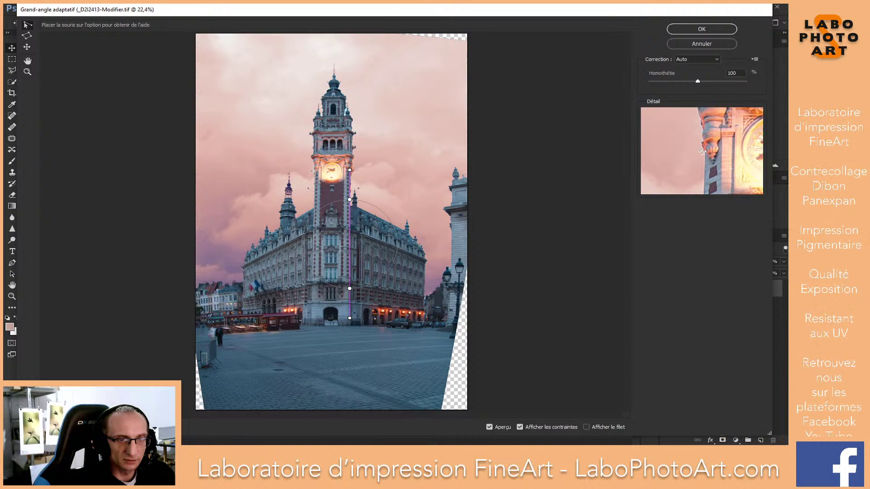
left_click(314, 171)
left_click(311, 320, "shift")
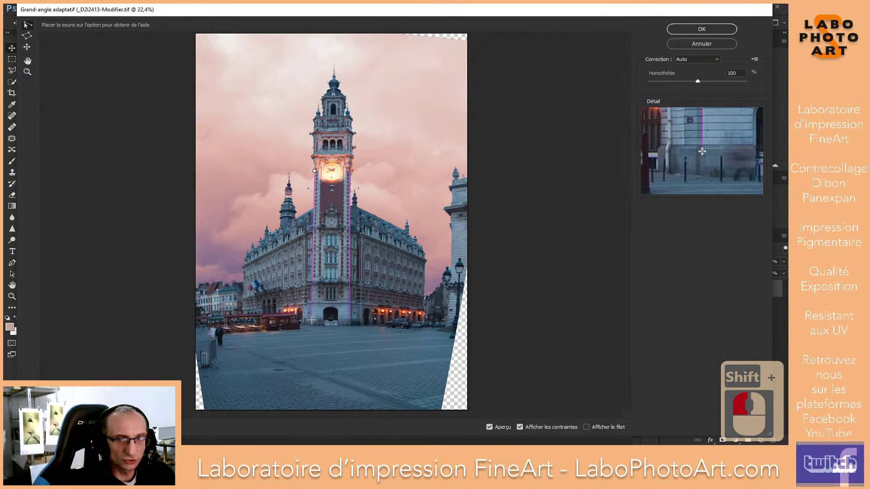
left_click(311, 320, "shift")
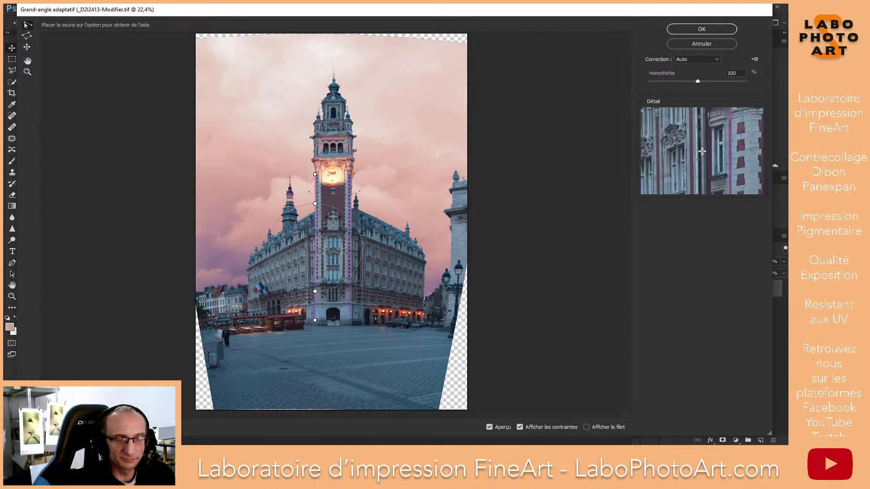
Add straight-line constraints along the roof cornices of the building's two wings, from the tower side to the outer ends.
left_click(307, 236)
left_click_drag(250, 266, 419, 259)
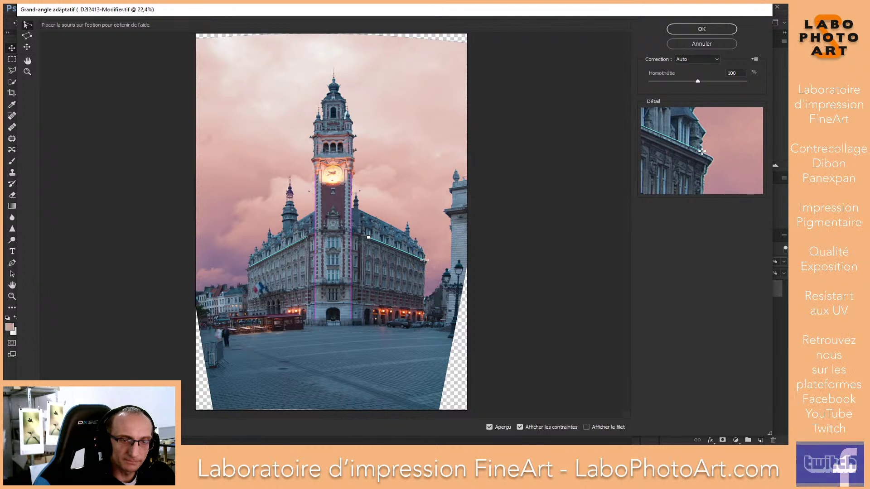
left_click(423, 263)
Add vertical constraints on the outer corners of both building wings, from the cornice down to the ground.
left_click(425, 267)
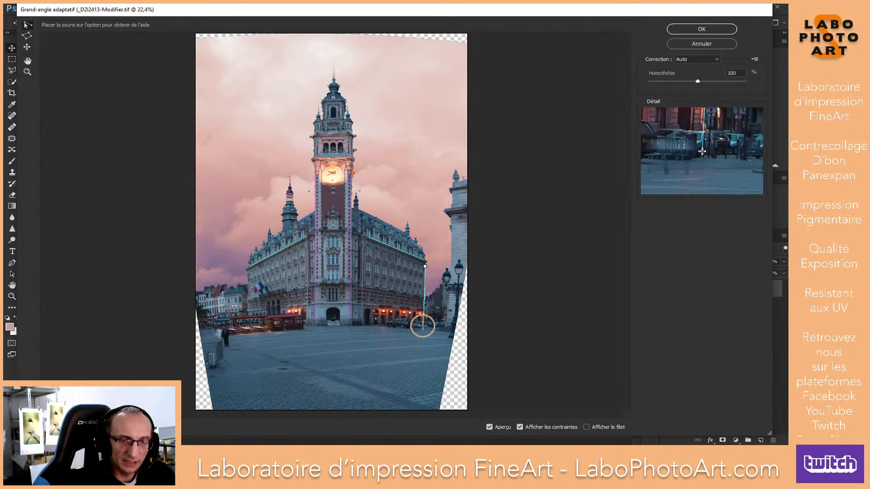
left_click(422, 320)
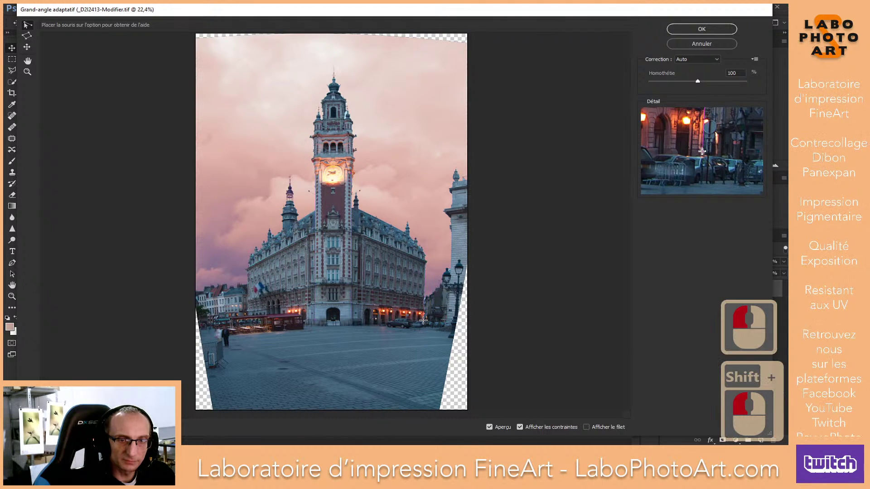
left_click(246, 273)
left_click(247, 316, "shift")
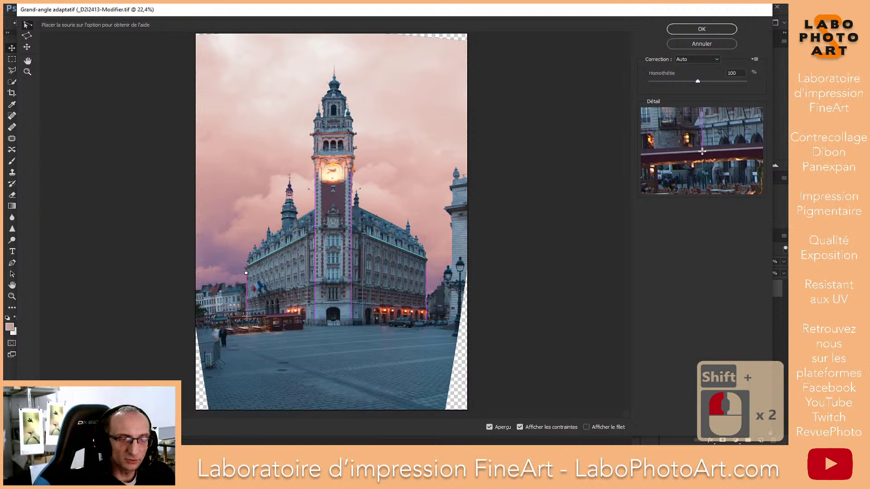
Add vertical constraints on two façade edges of the distant row of houses beside the building.
left_click(212, 298)
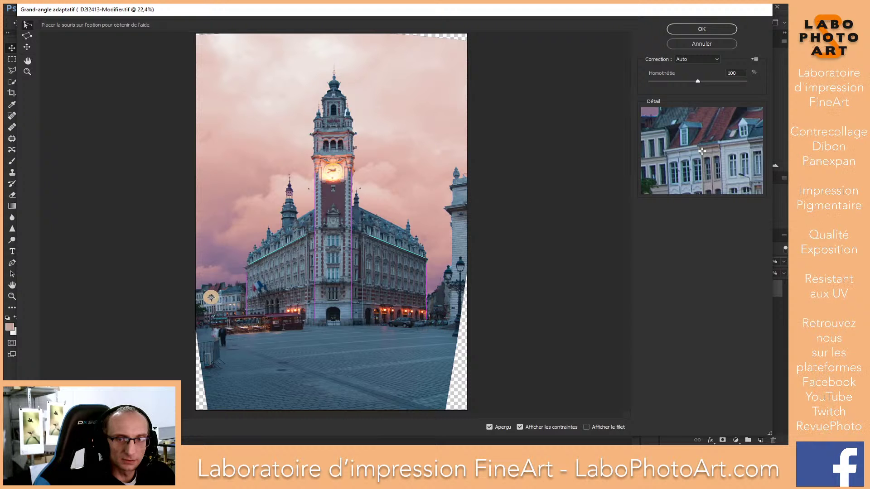
left_click(211, 311, "shift")
left_click(211, 312, "shift")
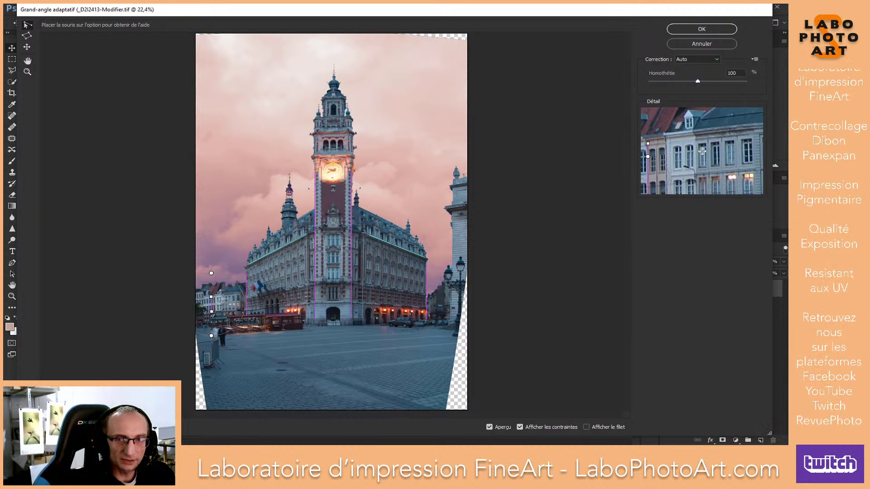
left_click(237, 296)
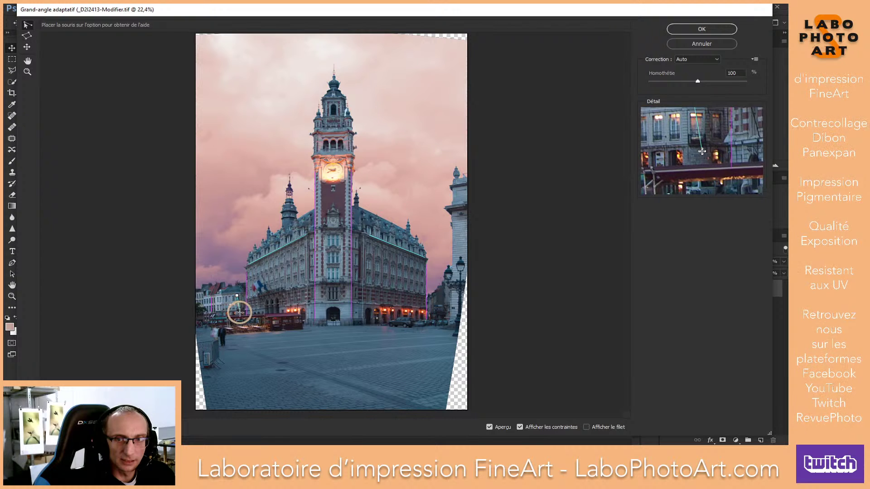
left_click(238, 311, "shift")
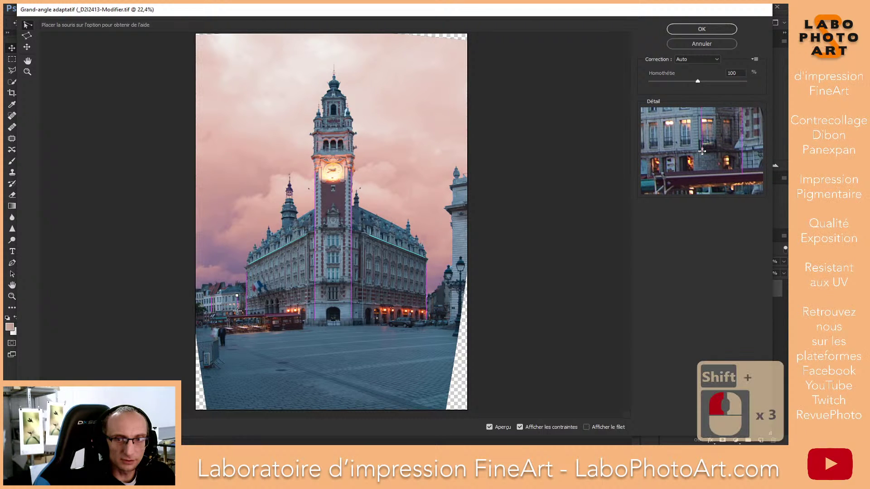
left_click(237, 311, "shift")
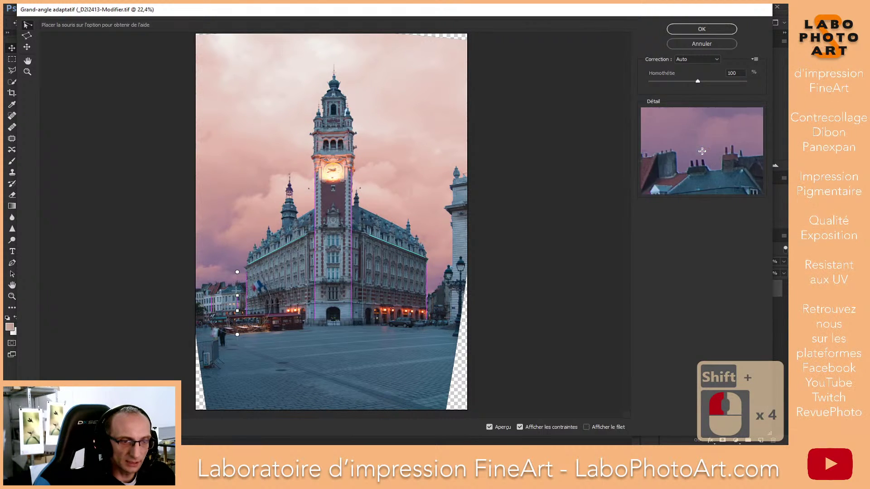
Constrain the distant houses' roofline as a straight line and the corner of the building at the photo's right edge as a vertical.
left_click(240, 292)
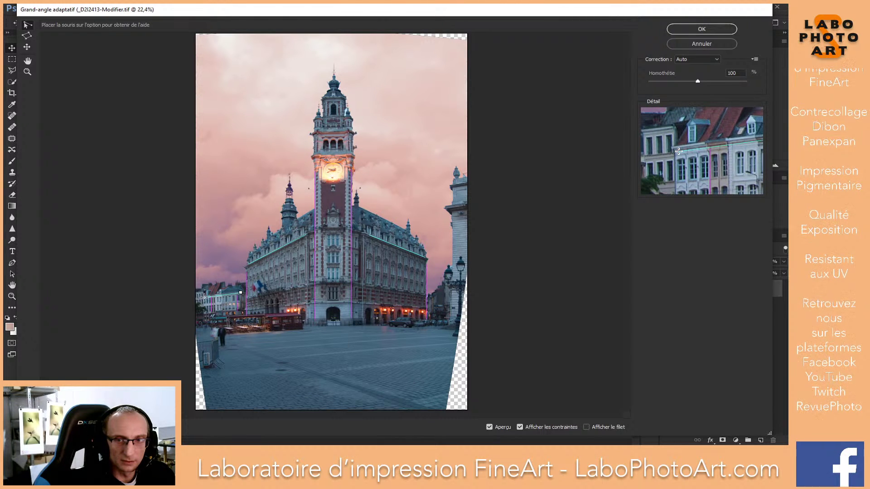
left_click(205, 298)
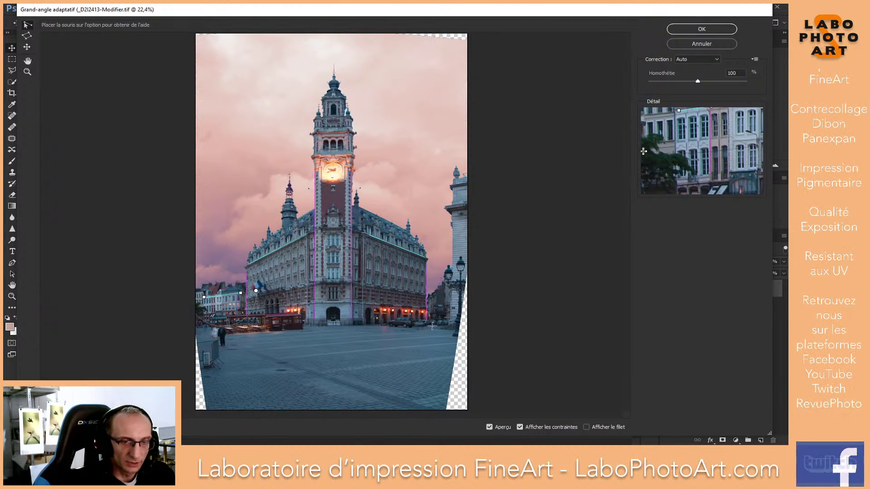
left_click(453, 188)
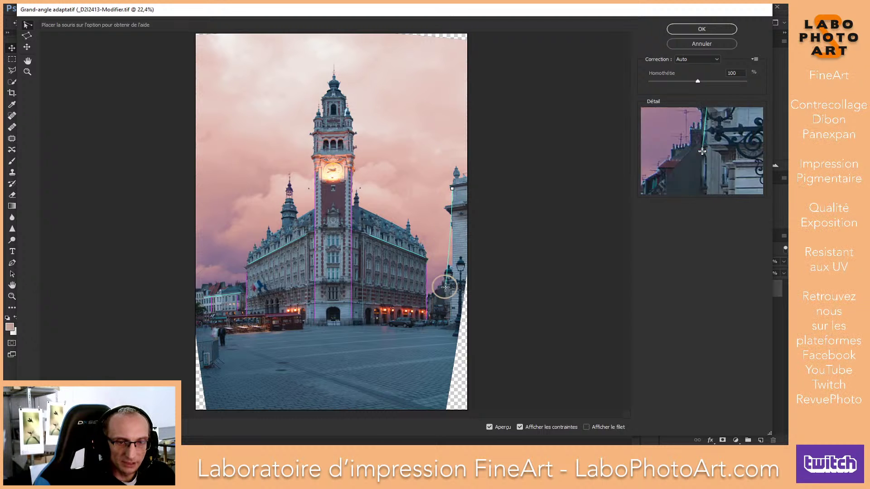
left_click(452, 321, "shift")
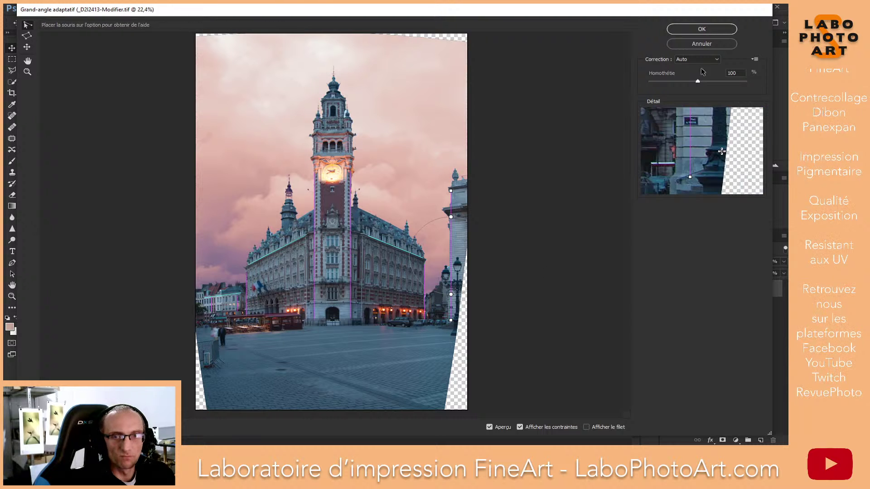
Set the filter's Homothétie to 121 %, apply the correction and collapse the Propriétés panel.
left_click_drag(701, 83, 715, 83)
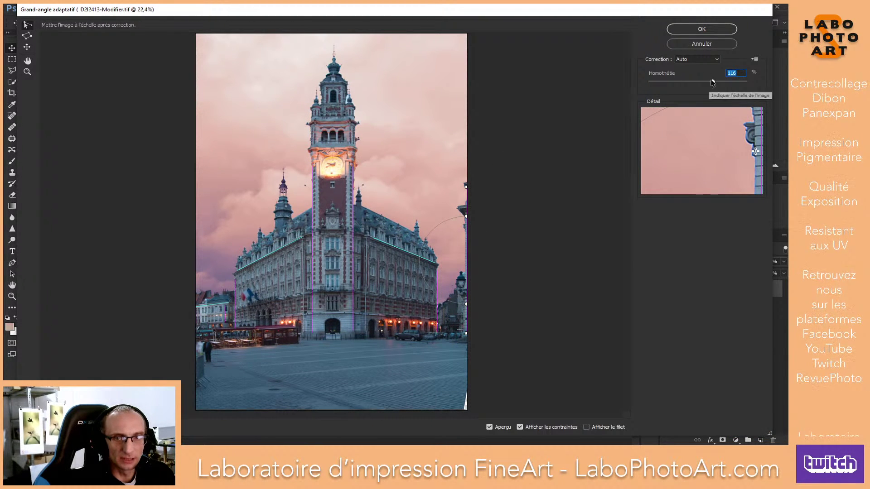
left_click_drag(712, 82, 718, 83)
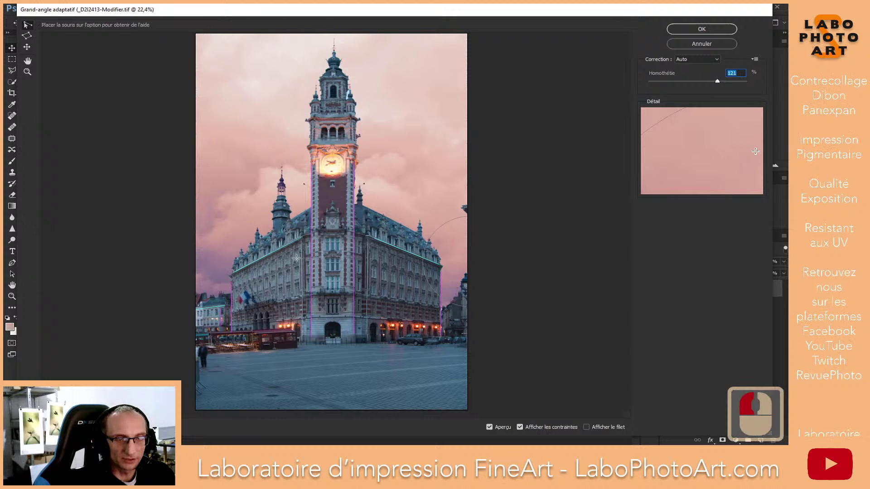
left_click(331, 260)
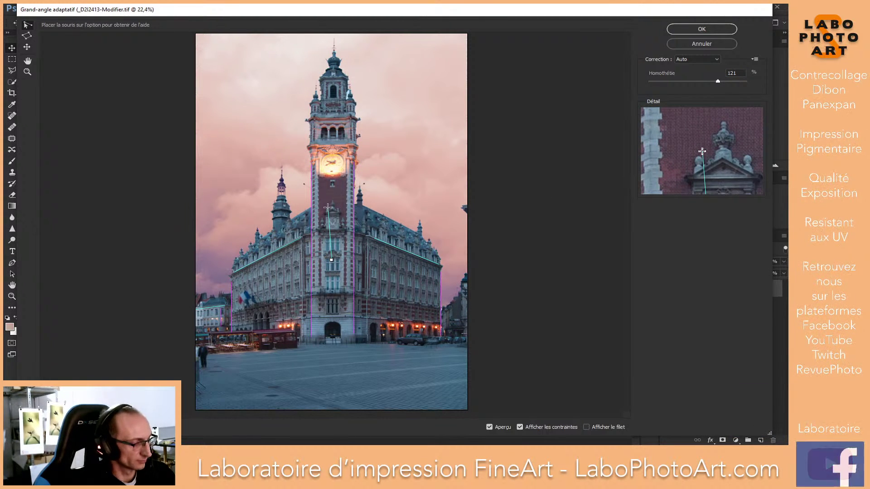
key("Escape")
left_click(696, 28)
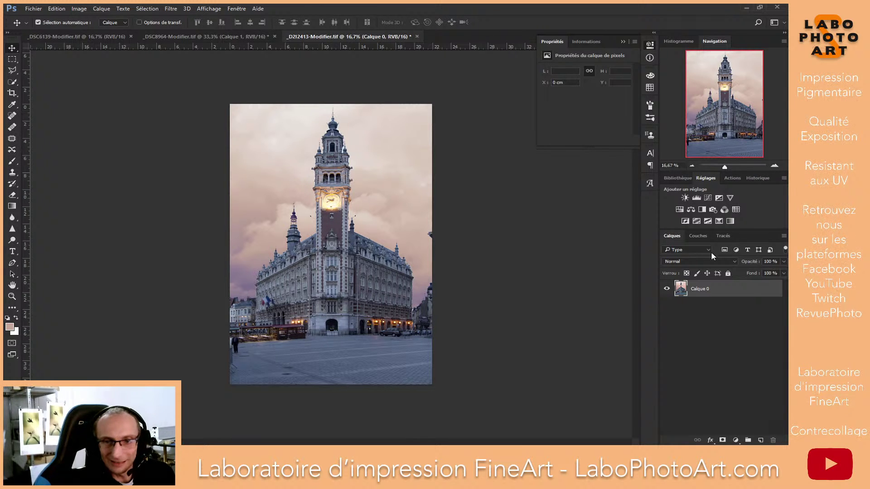
left_click(627, 41)
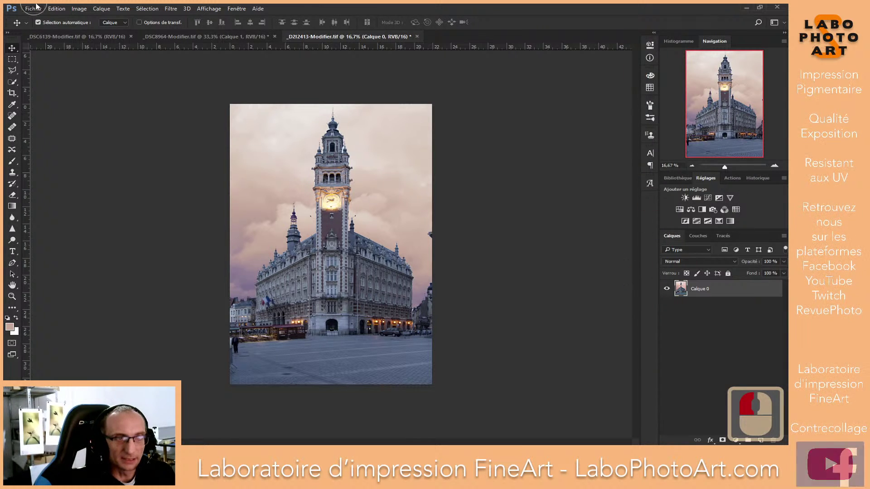
Switch to the Arc de Triomphe image _DSC8964-Modifier.tif at 16.67 % and compare Calque 1 hidden and shown over the background.
left_click(92, 35)
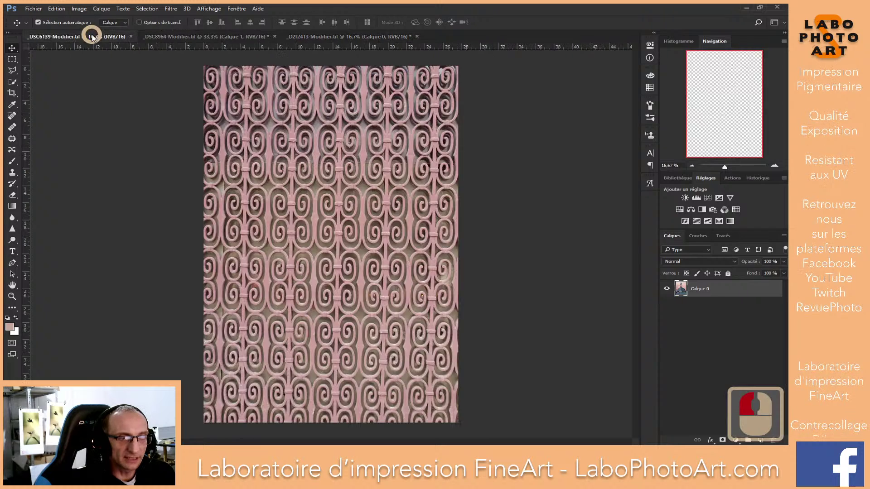
left_click(332, 38)
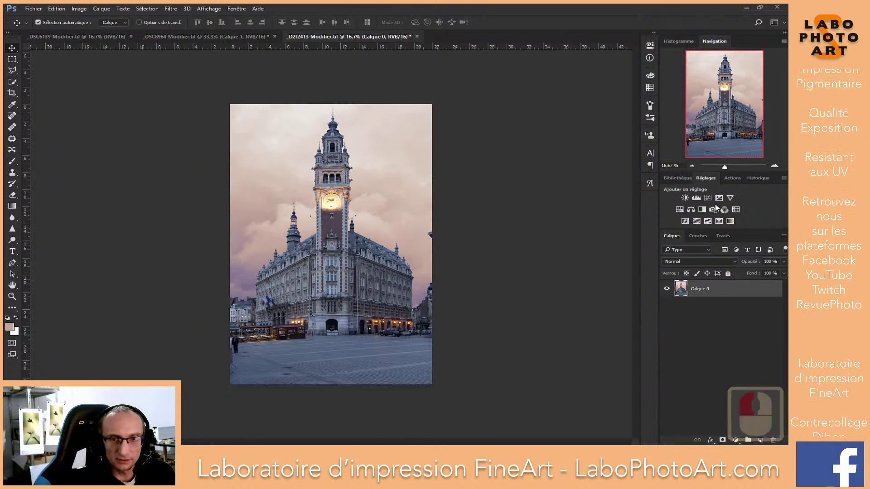
left_click(257, 38)
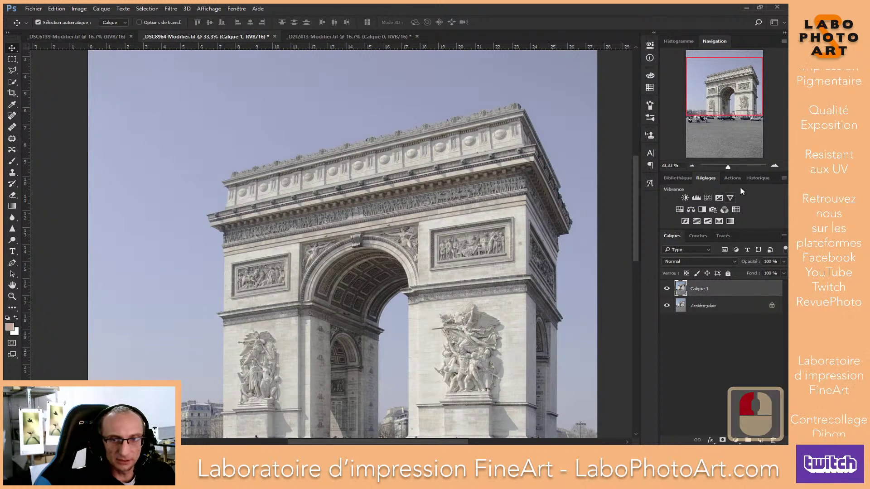
left_click(692, 165)
left_click(693, 166)
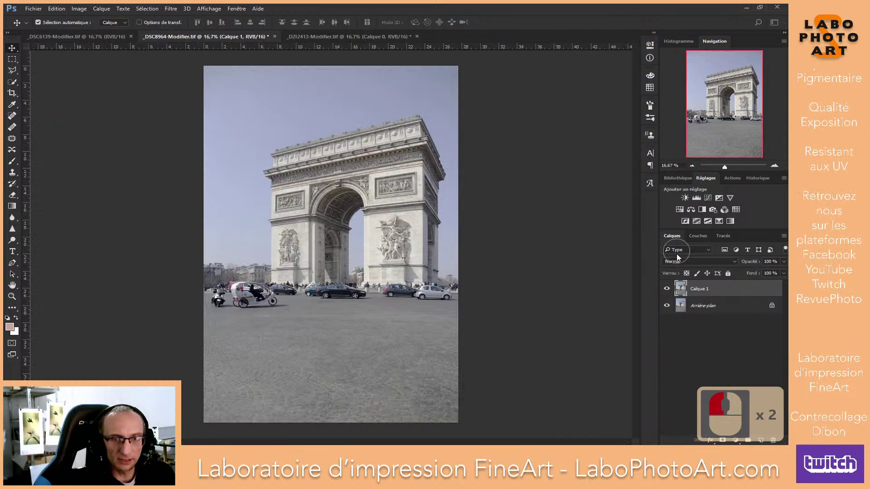
left_click(667, 289)
left_click(667, 289)
left_click(667, 289)
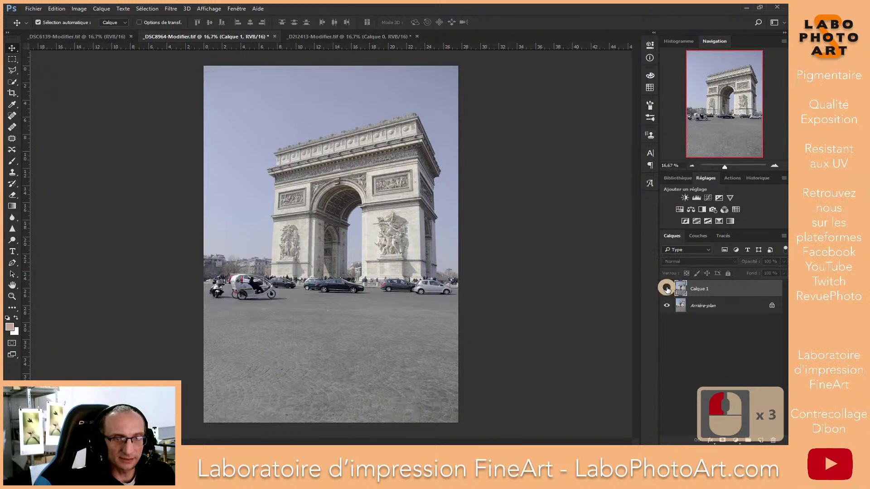
left_click(667, 290)
left_click(667, 289)
left_click(667, 289)
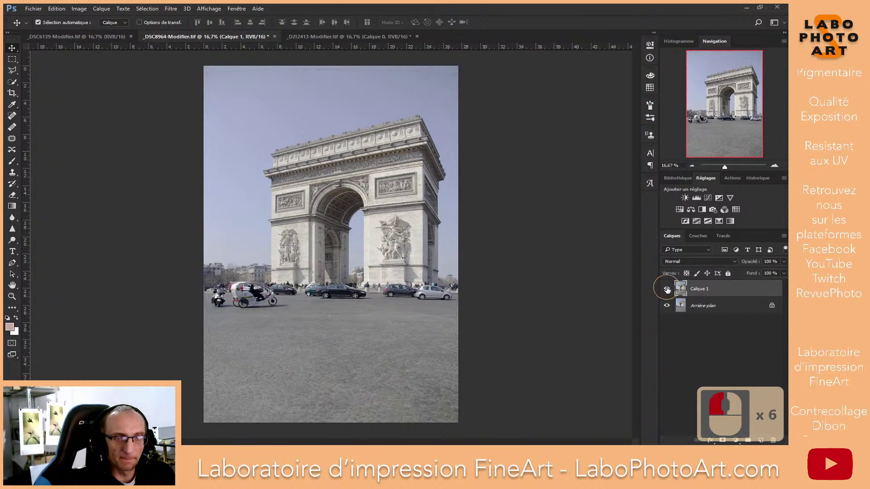
left_click(667, 289)
left_click(667, 289)
left_click(667, 289)
left_click(667, 289)
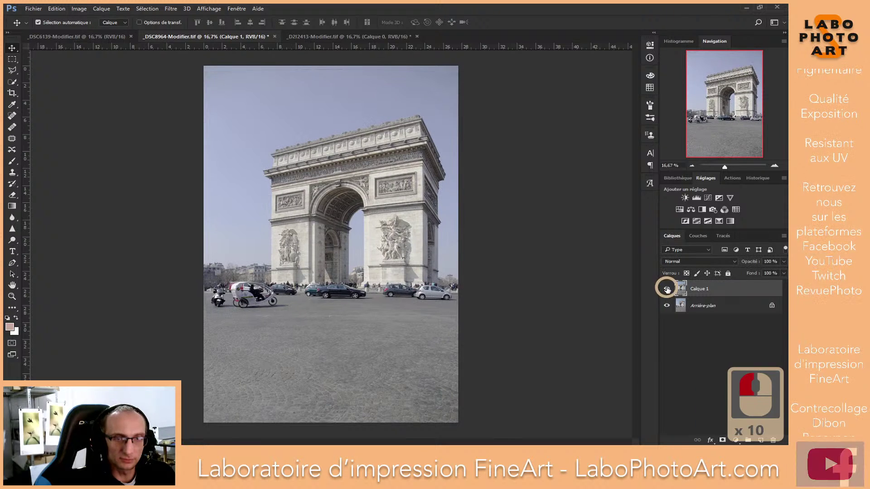
left_click(667, 289)
left_click(667, 289)
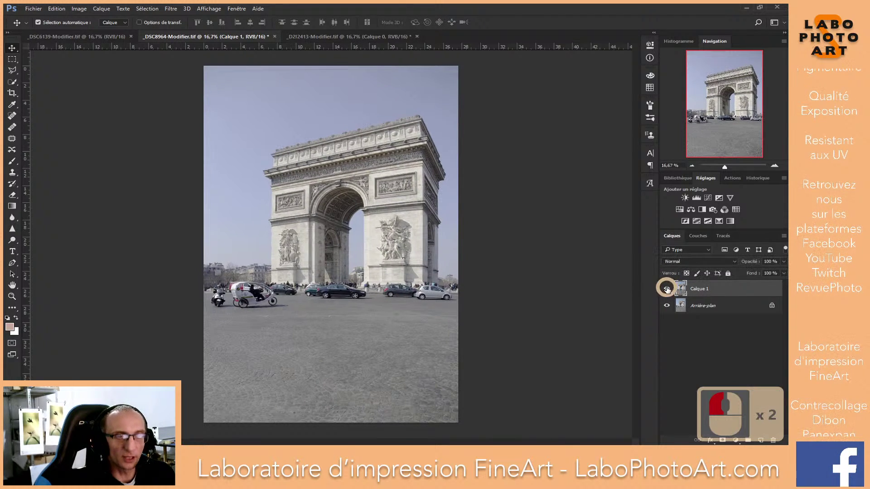
Switch to the grille image _DSC6139-Modifier.tif, run the Filtre Camera Raw on it and undo the change.
left_click(67, 36)
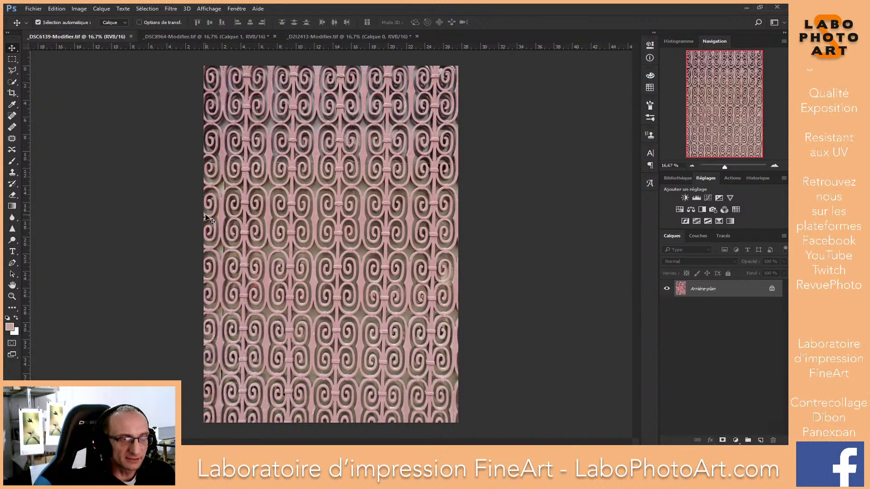
left_click(172, 9)
left_click(195, 57)
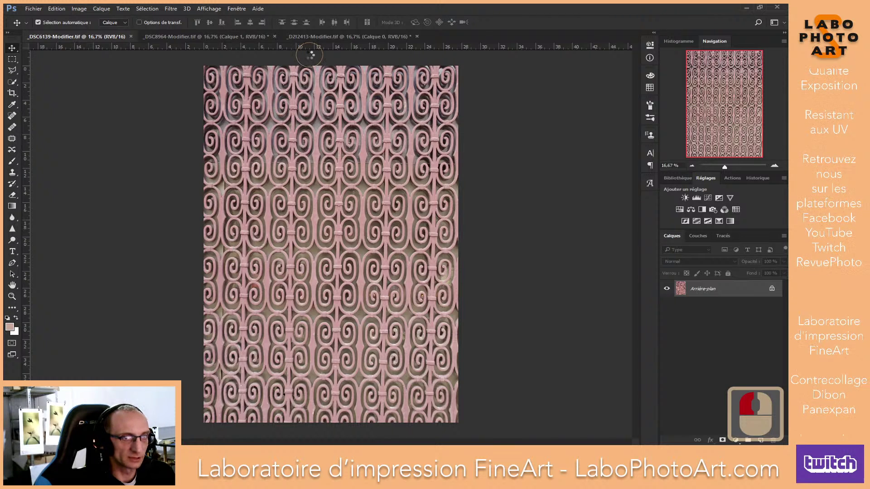
key("ctrl+z")
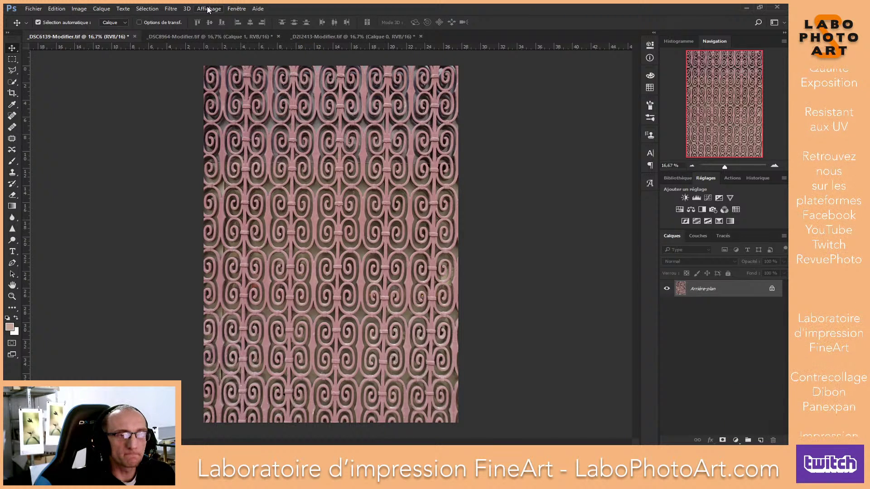
Open the Grand-angle adaptatif filter on the grille and try the Perspective and Auto correction types.
left_click(174, 9)
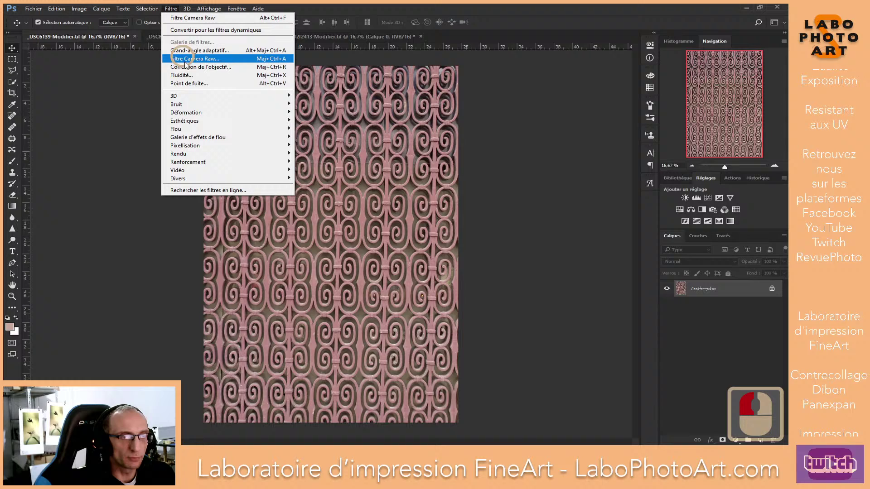
left_click(206, 51)
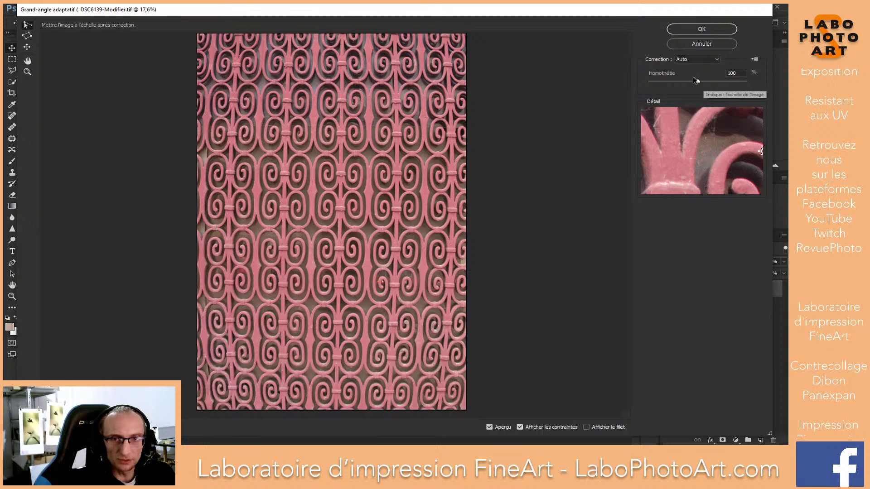
left_click(696, 59)
left_click(702, 75)
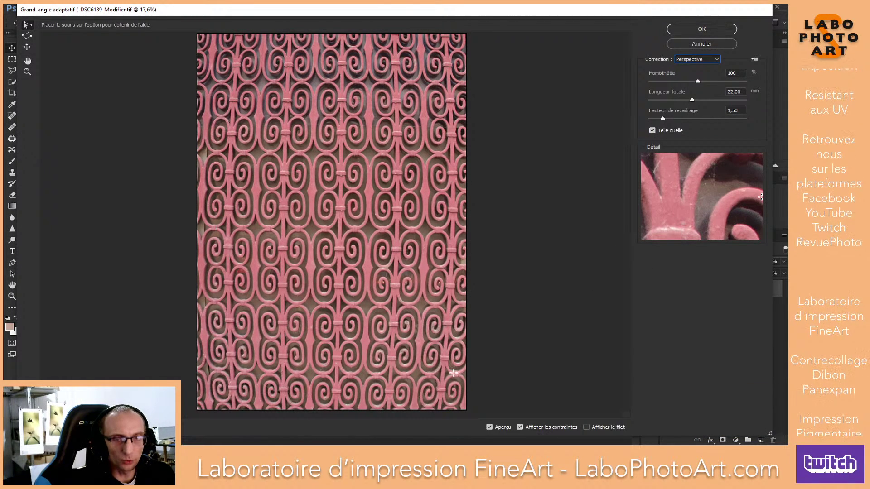
left_click(716, 59)
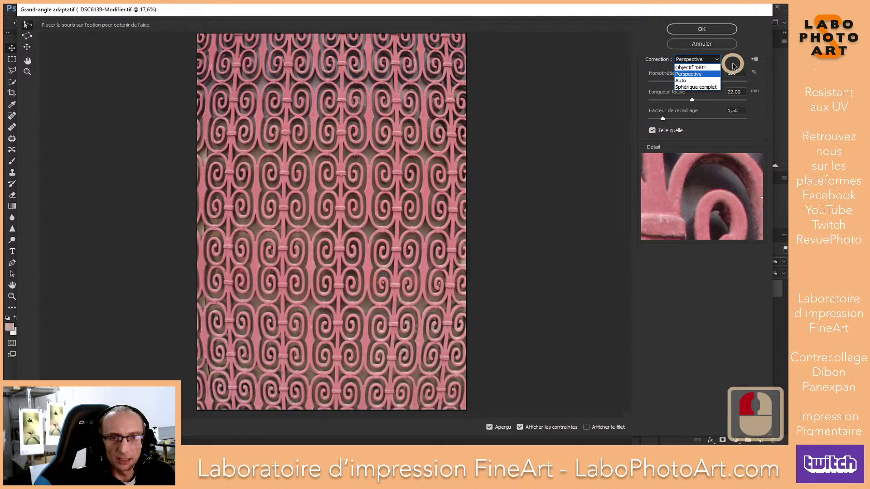
left_click(685, 80)
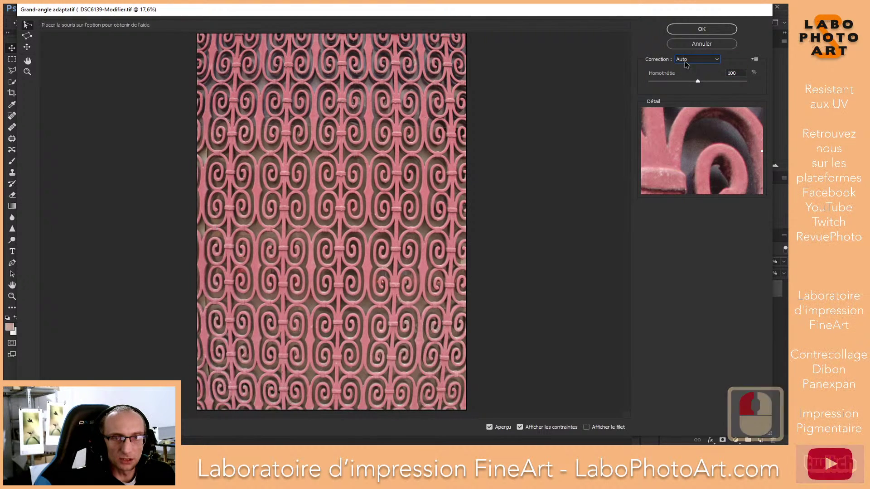
left_click(685, 61)
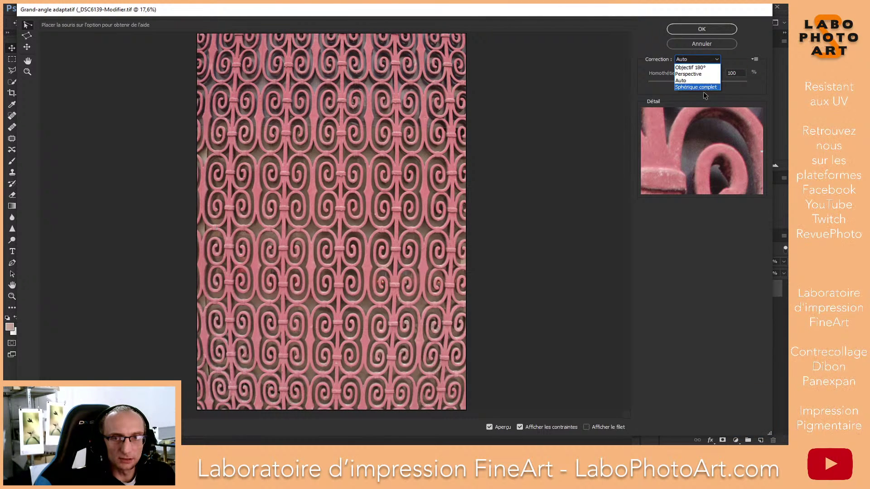
left_click(694, 84)
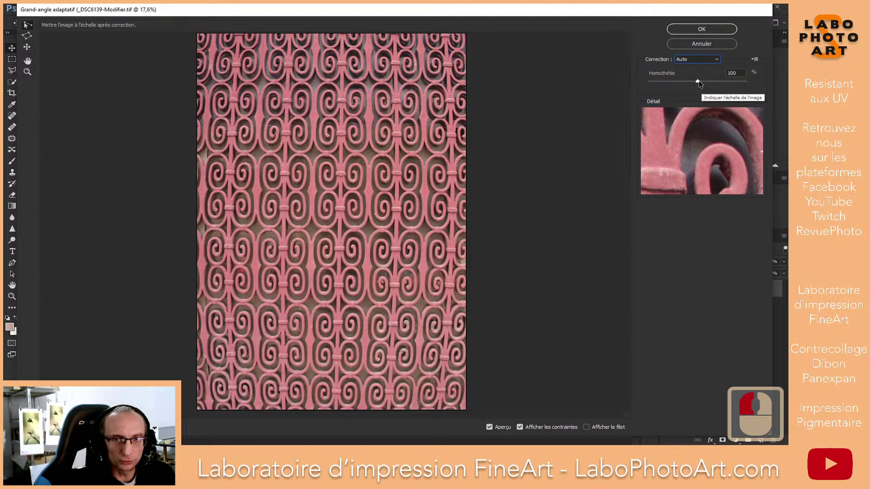
Set the filter's correction type to Perspective and its Longueur focale to 47,69 mm.
left_click(697, 59)
left_click(698, 75)
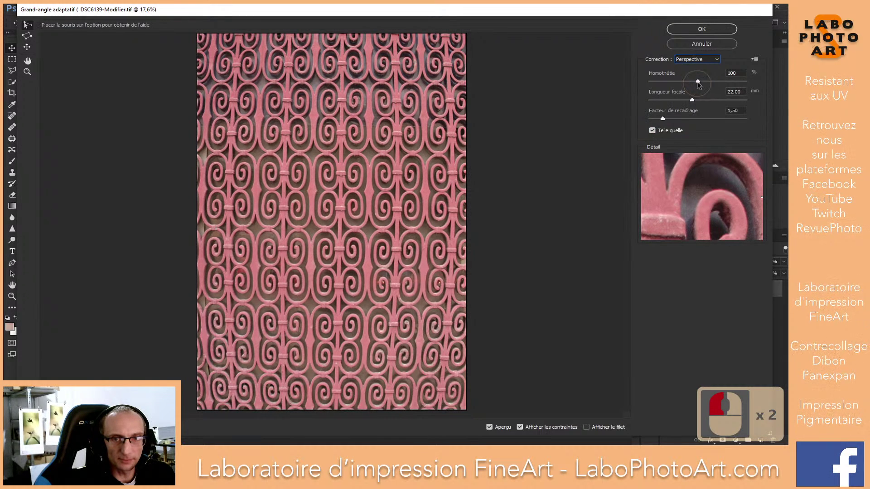
left_click_drag(693, 101, 746, 104)
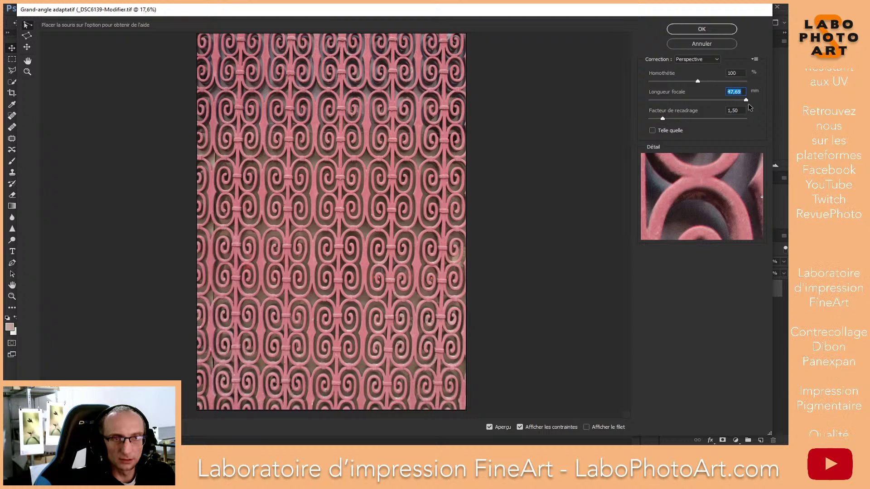
Add vertical constraints along the grille's rightmost and leftmost upright bars, each spanning nearly the full image height.
left_click(445, 52)
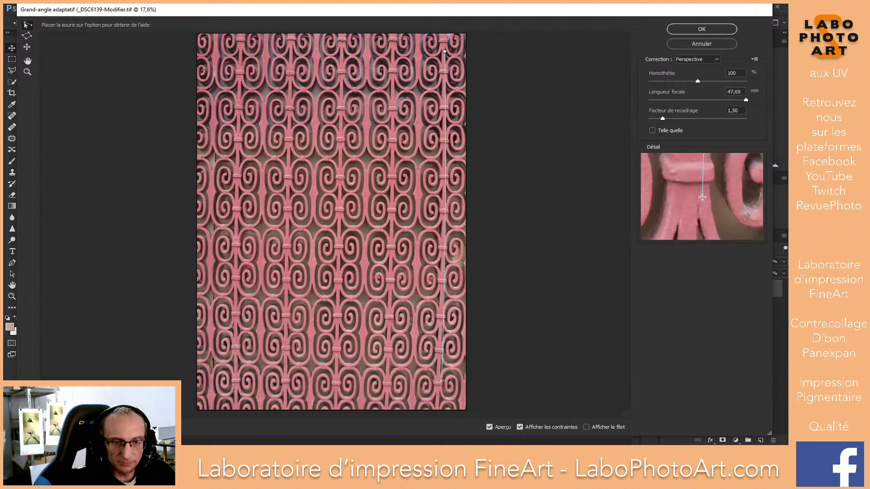
left_click(439, 369)
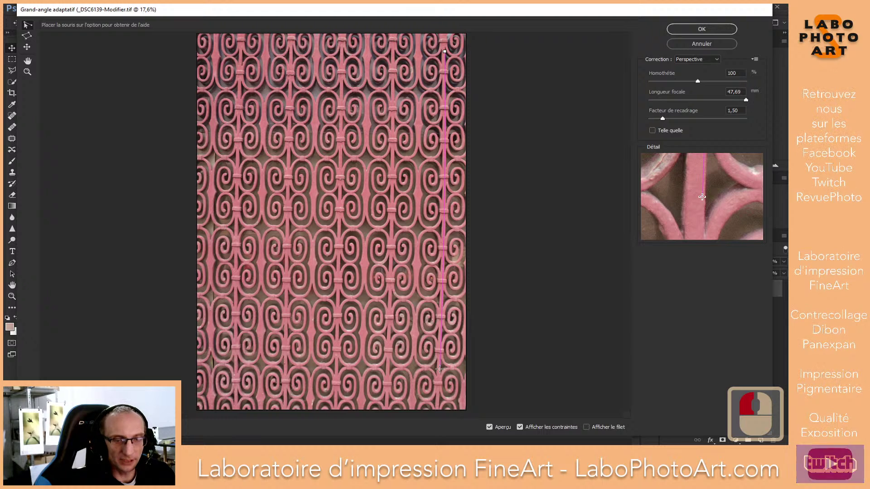
left_click(439, 370, "shift")
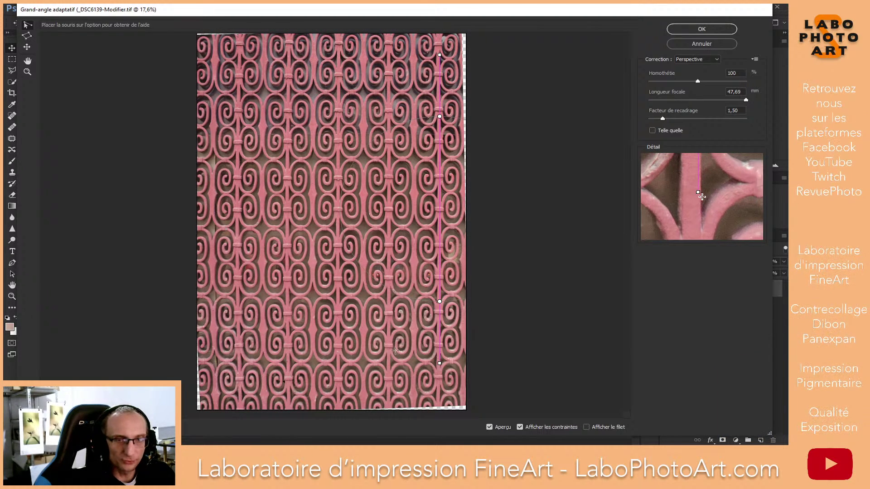
left_click(210, 59)
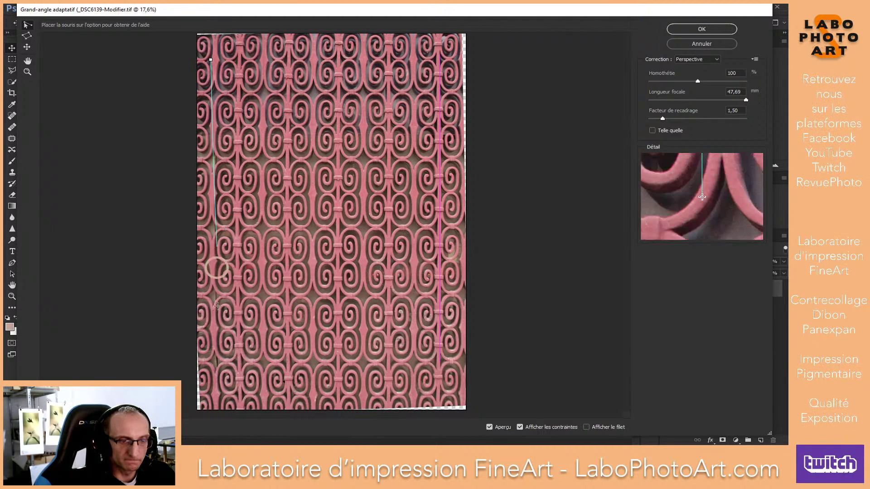
left_click(211, 393, "shift")
left_click(211, 394, "shift")
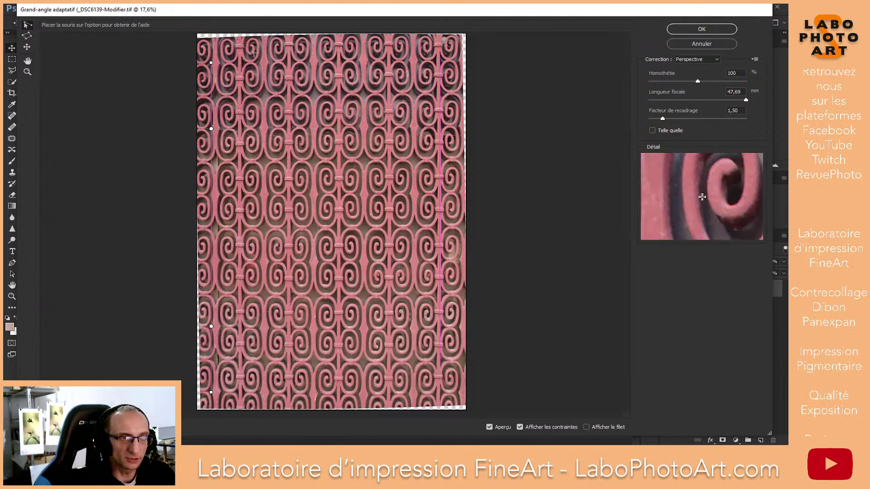
Add horizontal constraints across the collars in the grille's top row and in the row near its bottom edge.
left_click(240, 47)
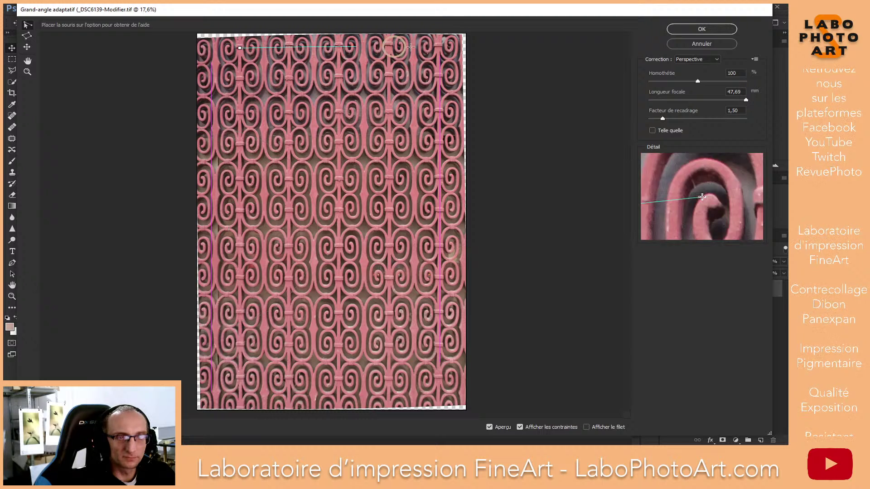
left_click(438, 46, "shift")
left_click(438, 46, "shift")
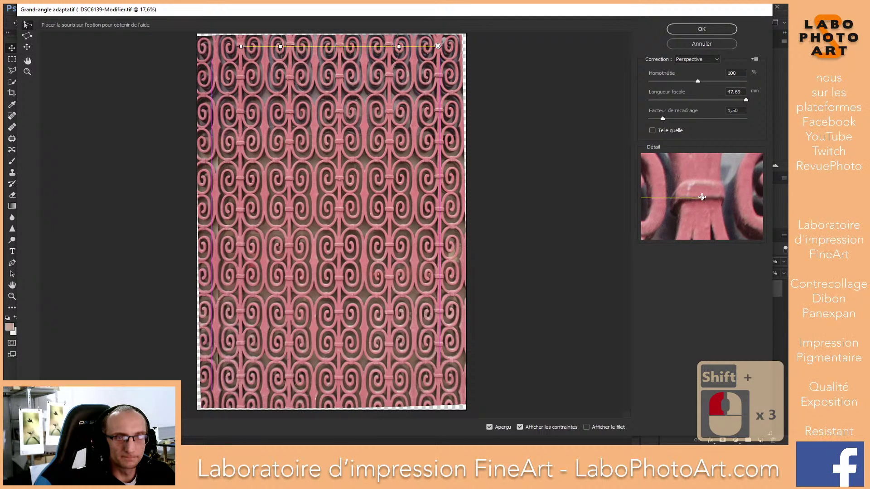
left_click(439, 377)
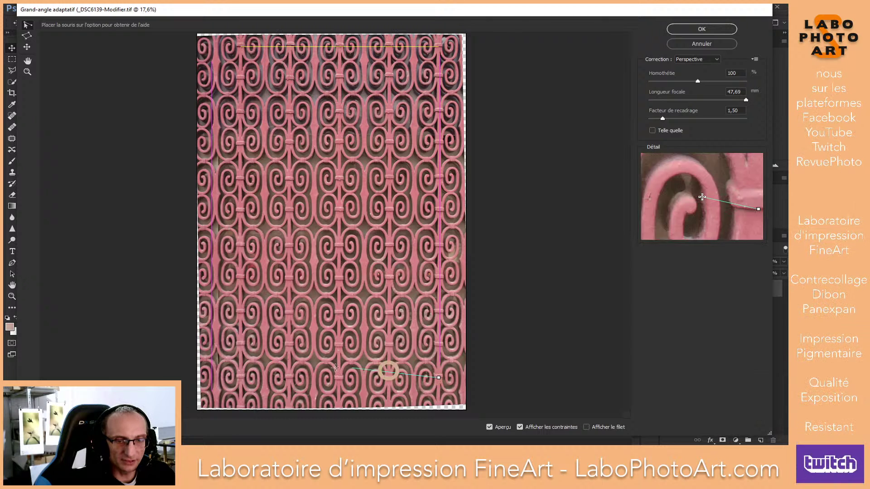
left_click(240, 378, "shift")
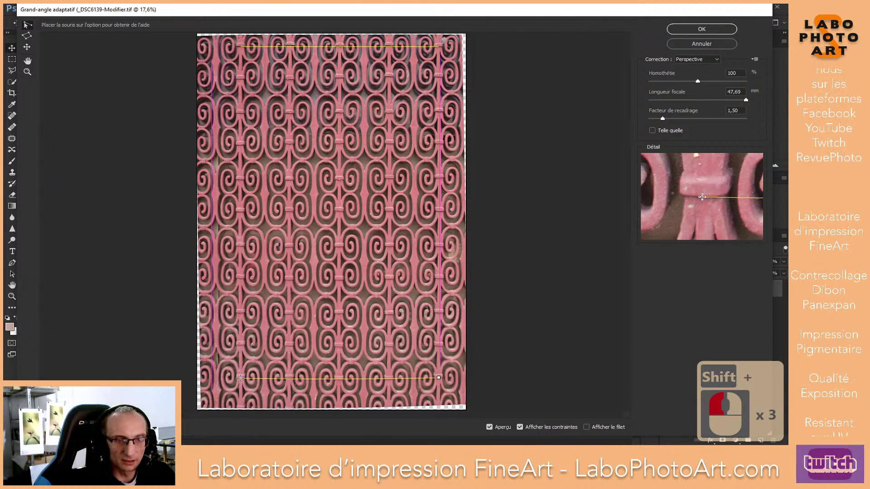
left_click(428, 178, "shift")
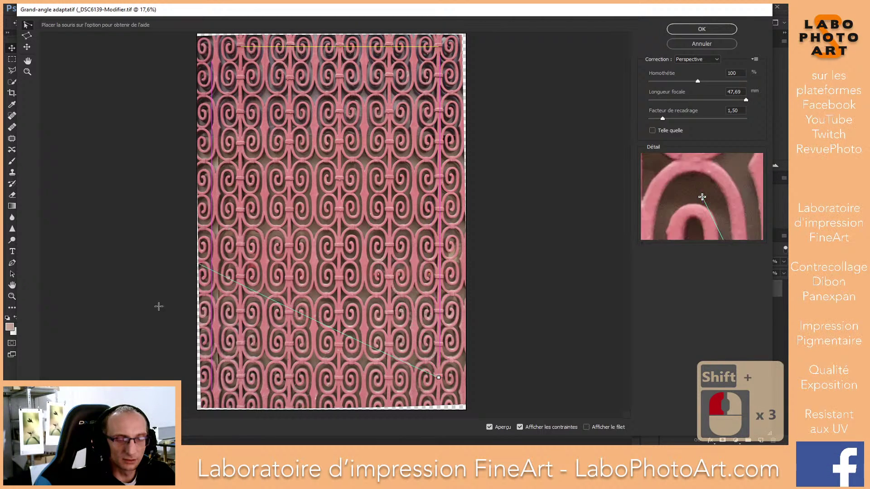
left_click(439, 378)
left_click(240, 378, "shift")
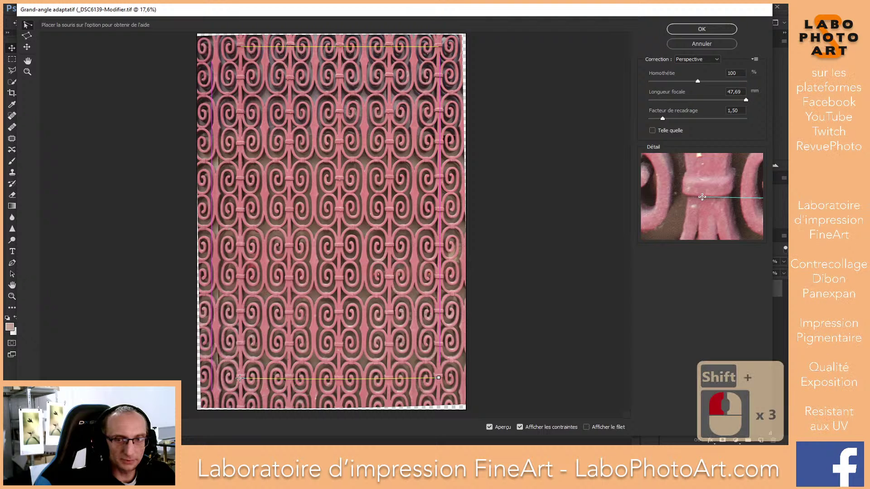
left_click(241, 378, "shift")
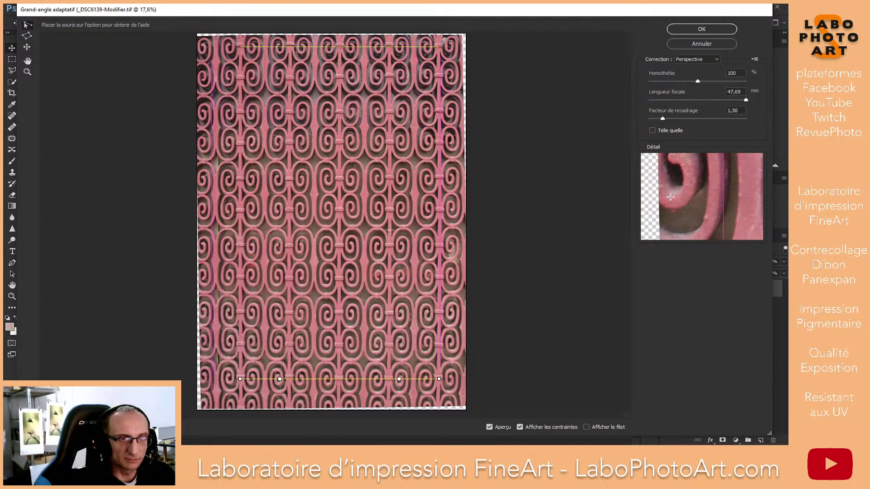
Set Homothétie to 105 %, restore the metadata lens values with Telle quelle and close the filter.
left_click_drag(698, 83, 703, 84)
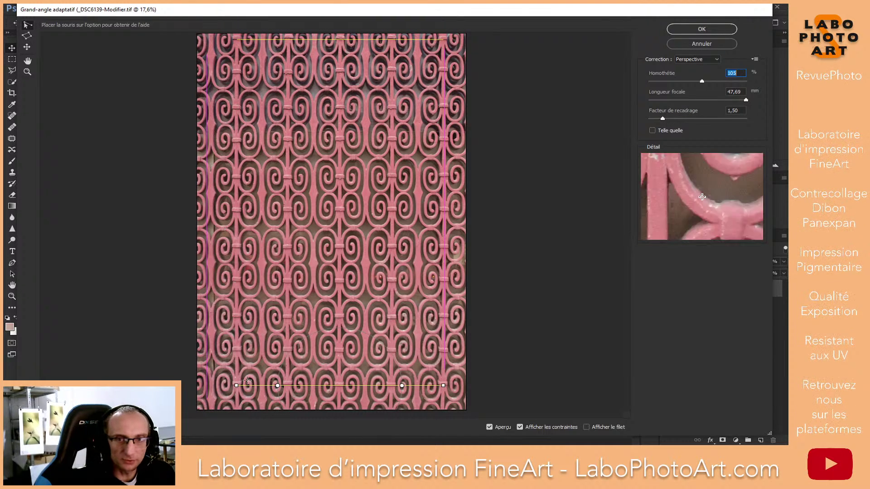
left_click(662, 131)
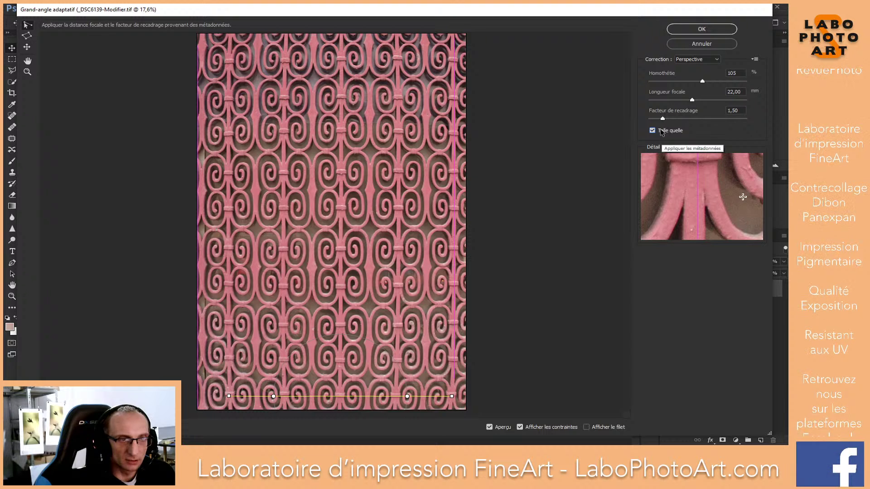
left_click(661, 130)
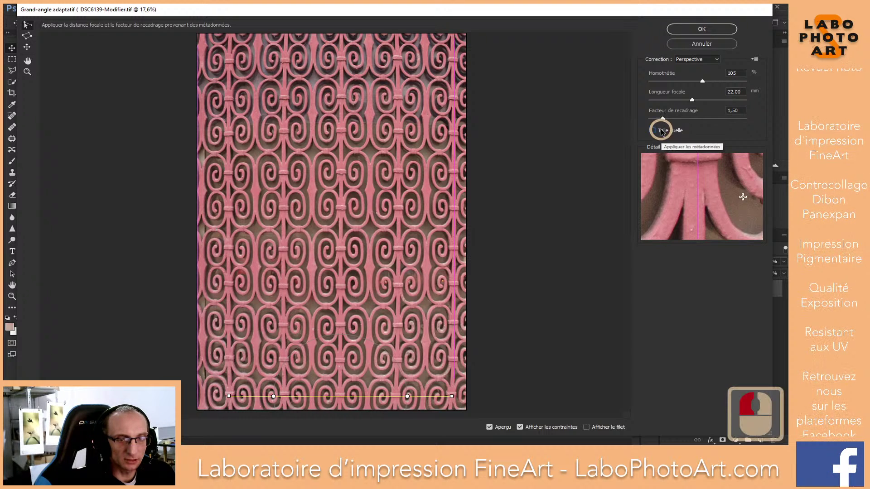
left_click(653, 131)
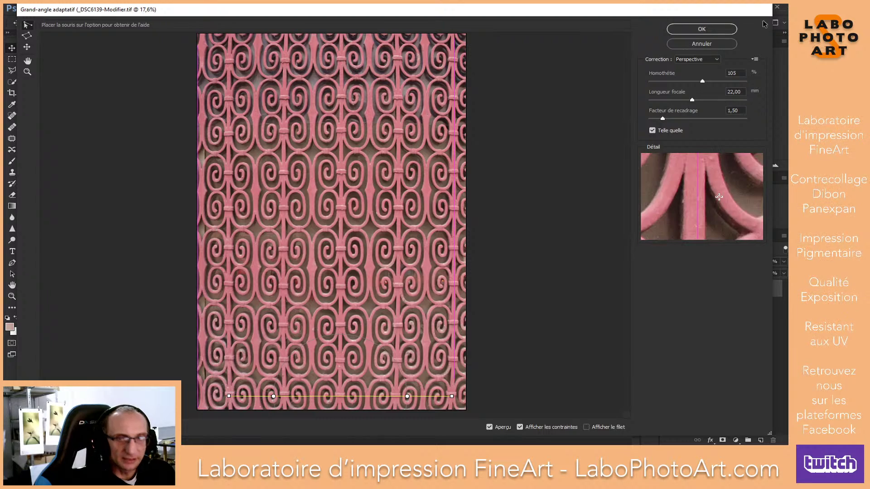
left_click(701, 29)
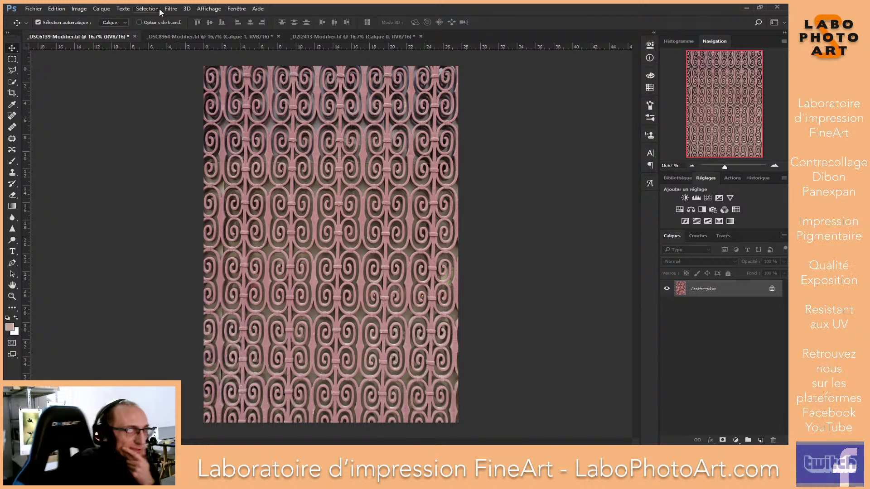
Look briefly at the Arc de Triomphe image, return to _DSC6139-Modifier.tif and reopen the Grand-angle adaptatif filter.
left_click(202, 36)
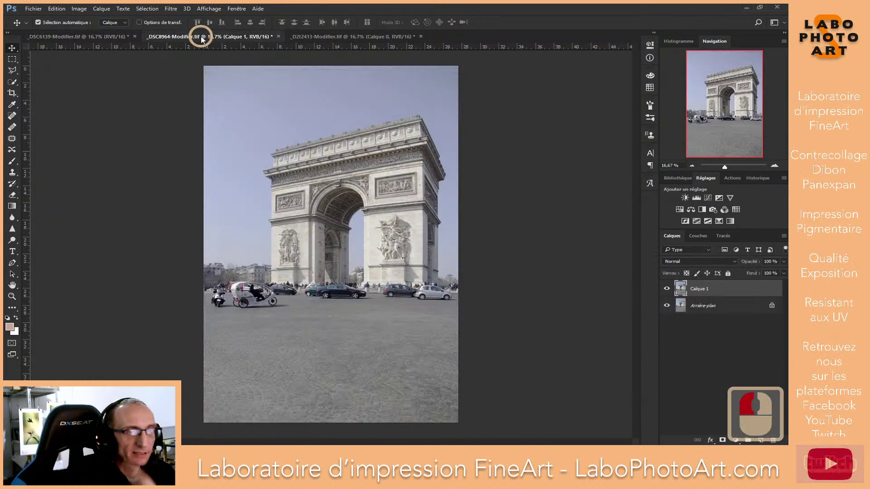
left_click(104, 37)
left_click(171, 9)
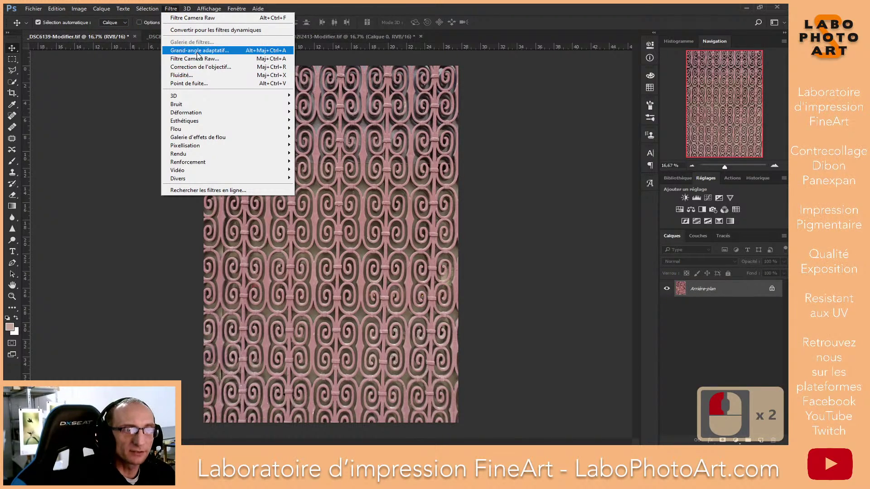
left_click(201, 51)
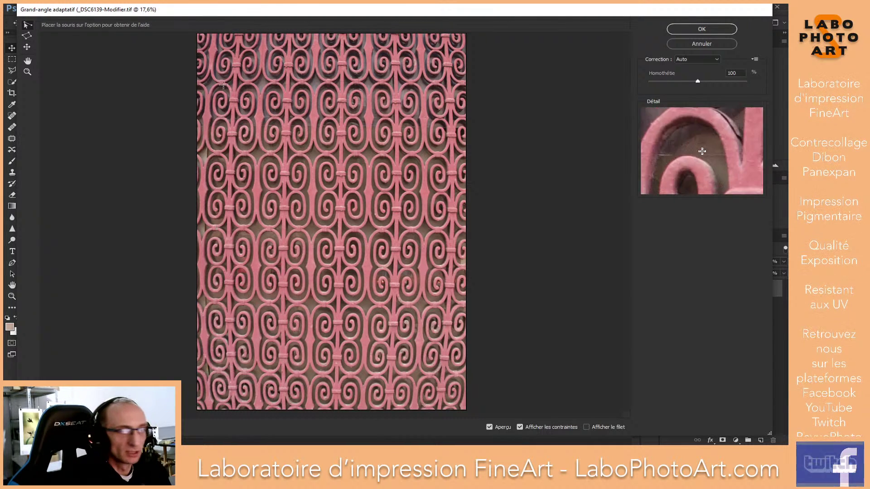
Add horizontal constraints across the collars of the grille's four uppermost fully visible rows, from the leftmost collar to the rightmost one.
left_click(235, 66)
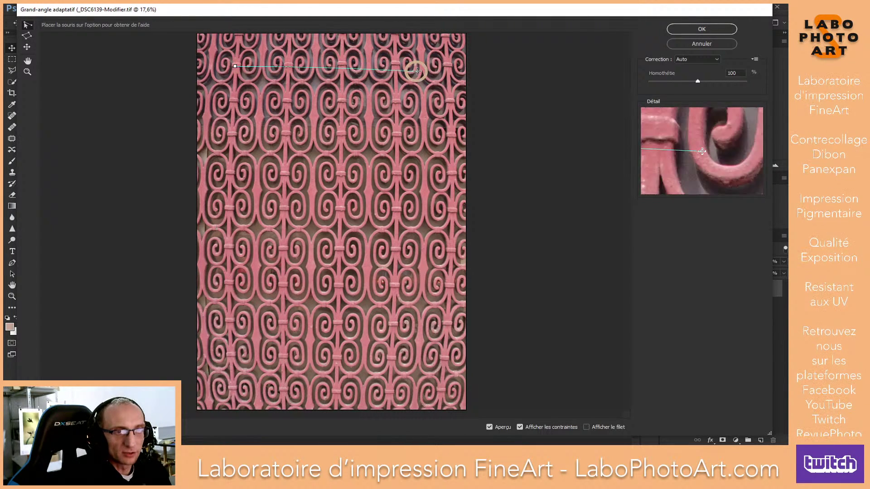
left_click(448, 66, "shift")
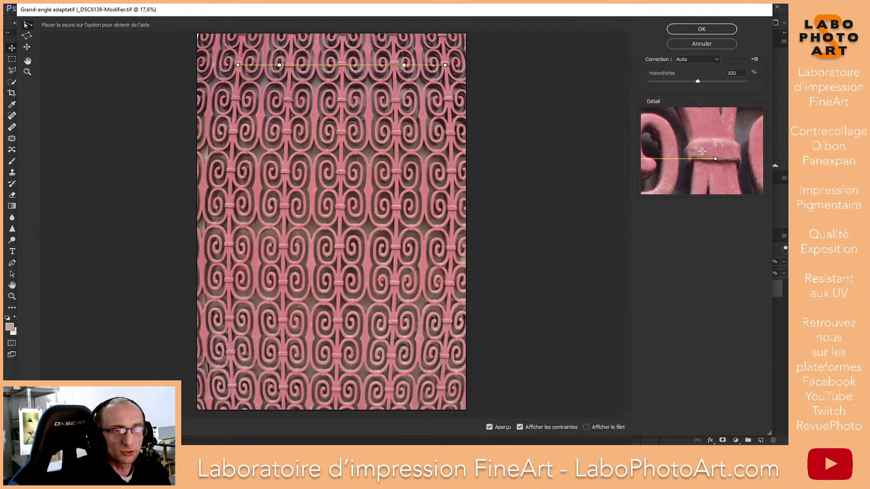
left_click(235, 99)
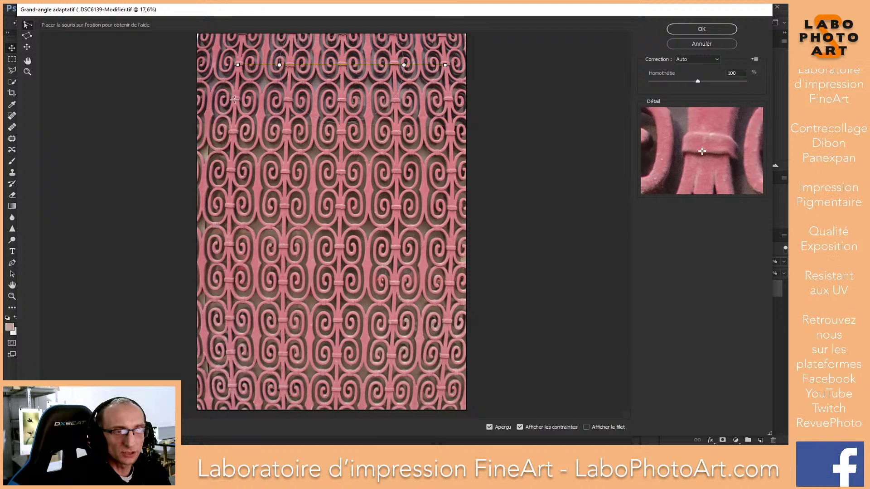
double_click(449, 99, "shift")
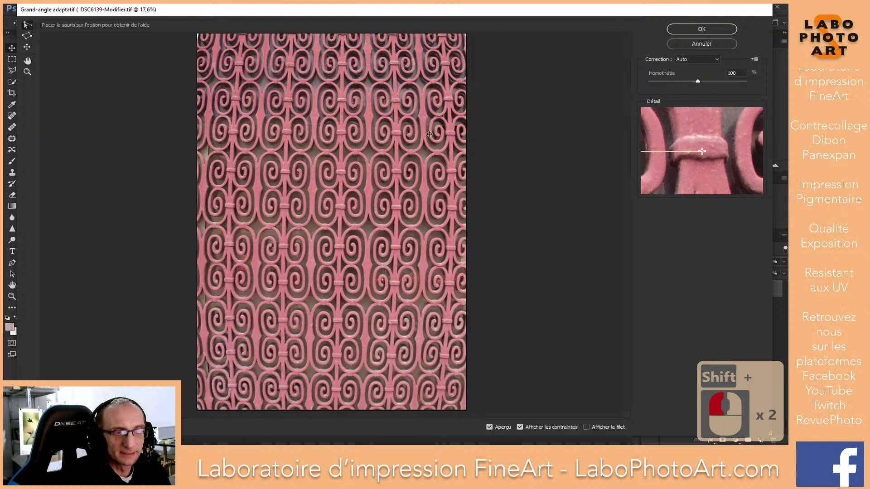
left_click(231, 133)
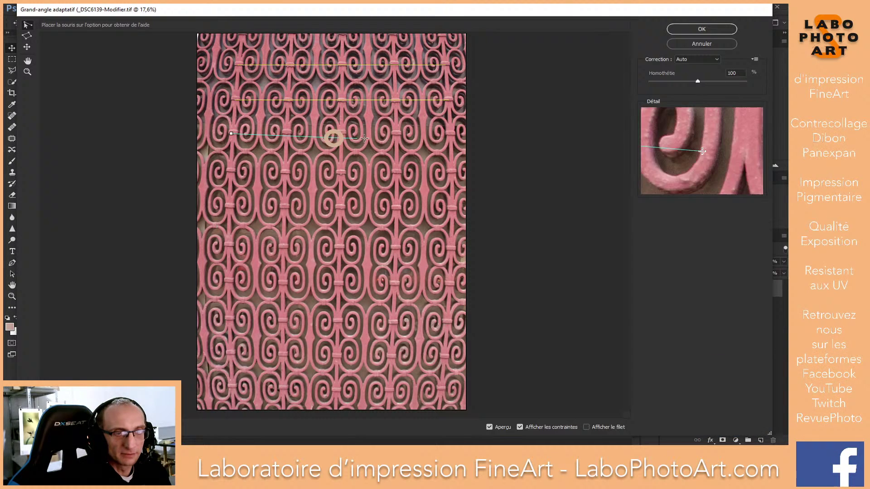
left_click(452, 134, "shift")
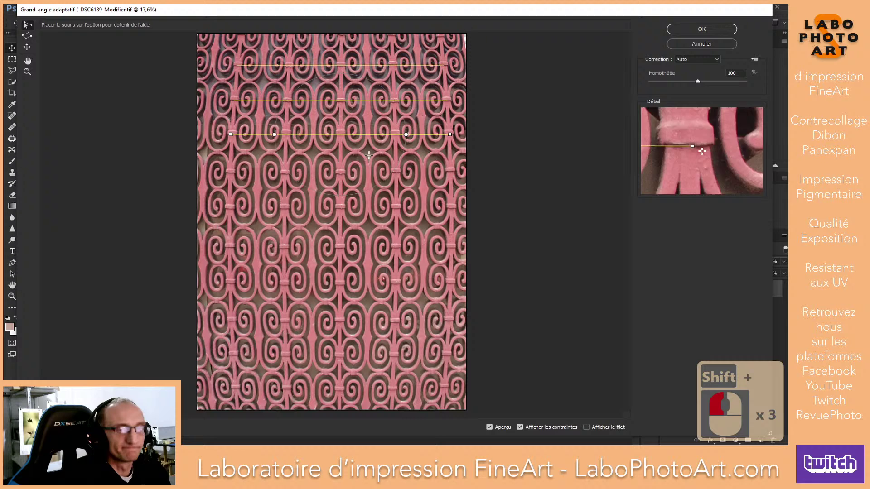
left_click(230, 172)
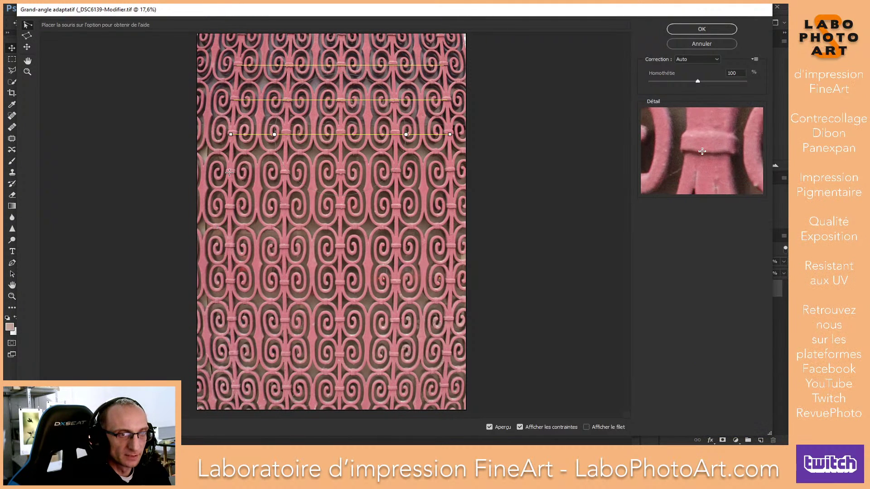
left_click(452, 171, "shift")
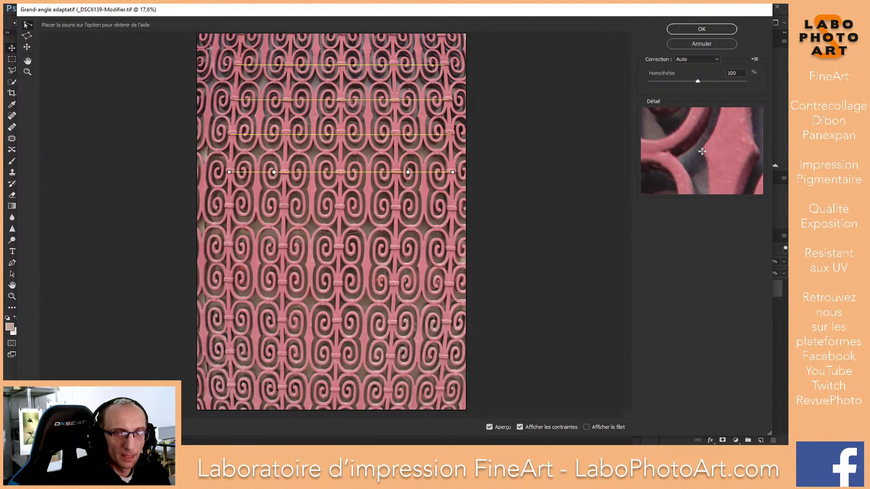
Add vertical constraints along the grille's left edge and down its rightmost collared bar, each spanning nearly the full image height.
left_click(210, 49)
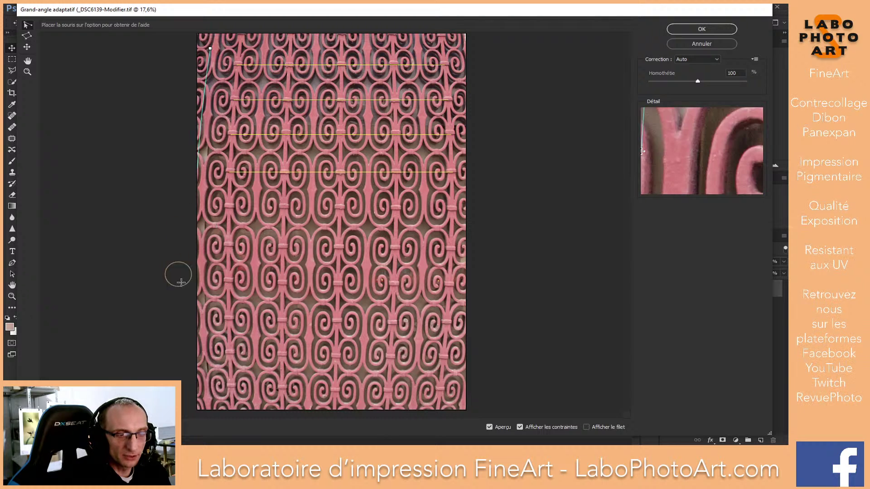
left_click(203, 399, "shift")
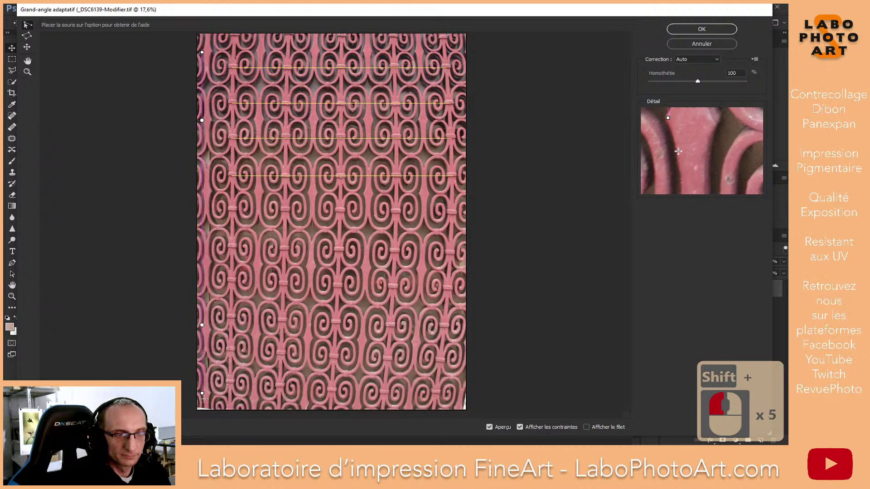
left_click(446, 49)
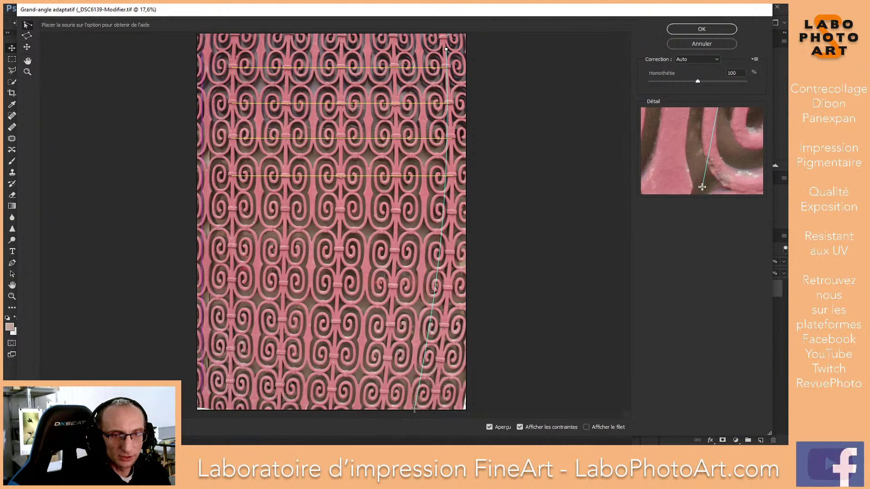
left_click(440, 376, "shift")
left_click(440, 377, "shift")
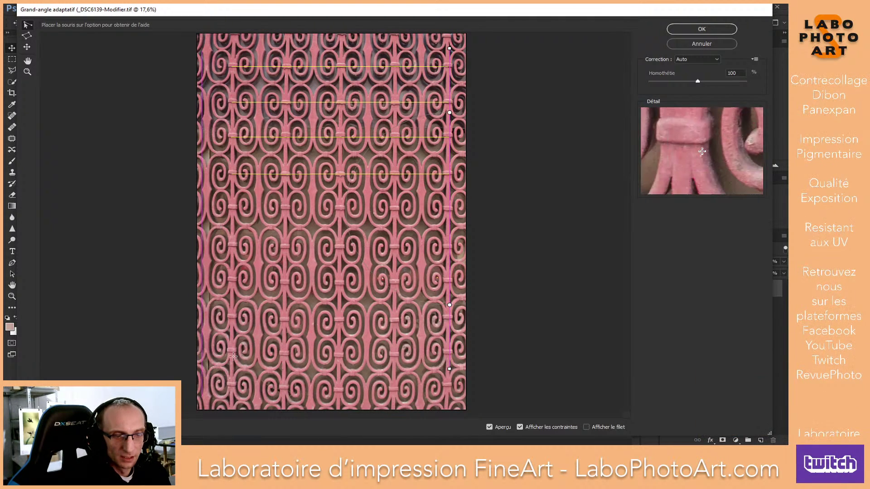
Add horizontal constraints across the collars of the lowest row, the row two above it and the row just below mid-height.
left_click(231, 385)
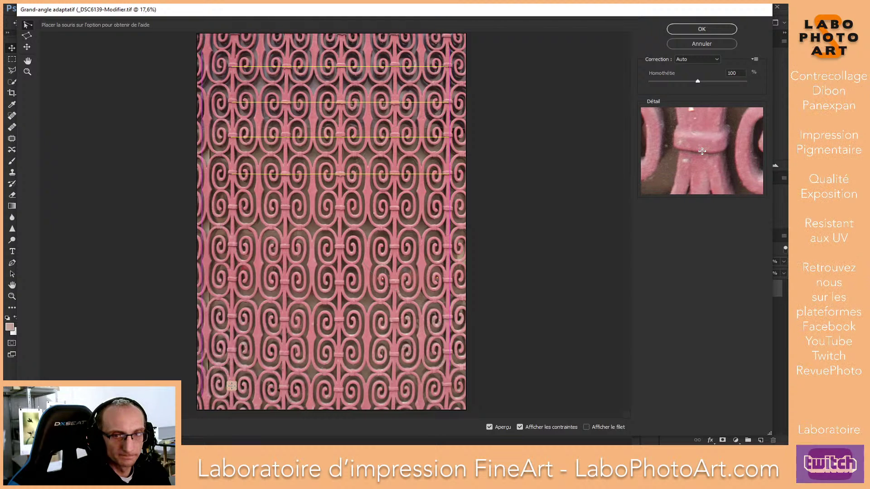
left_click(448, 386, "shift")
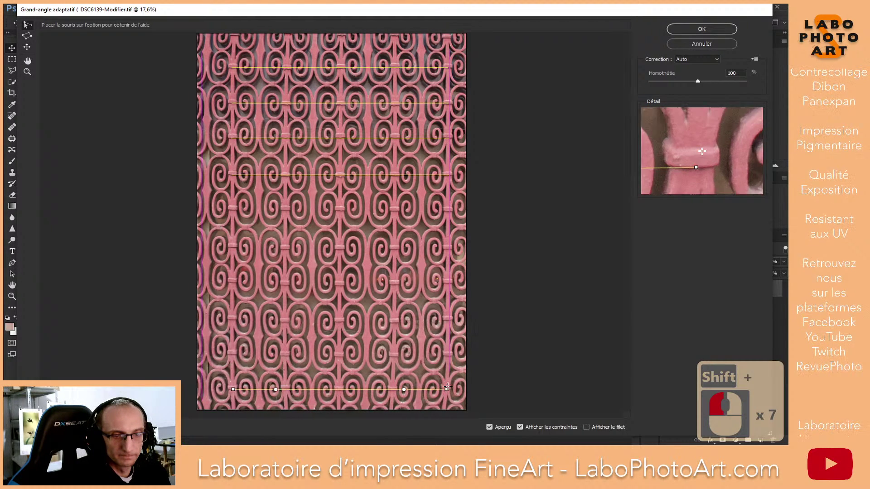
left_click(233, 319)
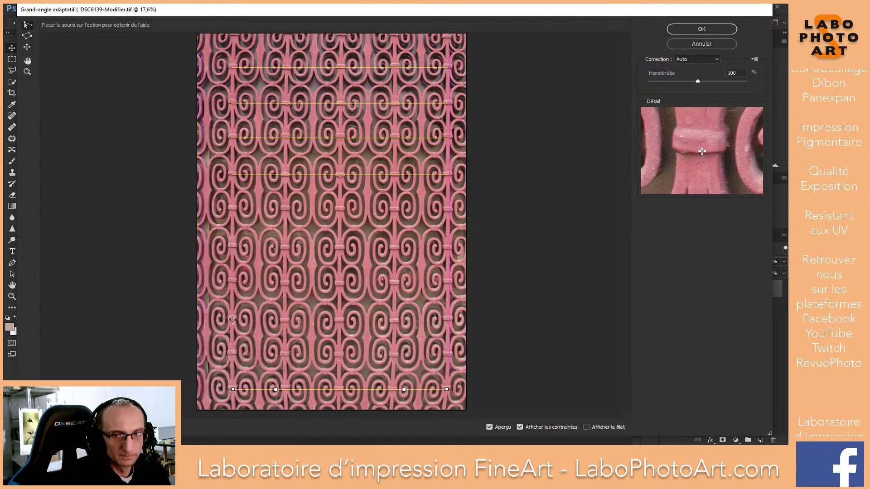
left_click(446, 319, "shift")
left_click(449, 320, "shift")
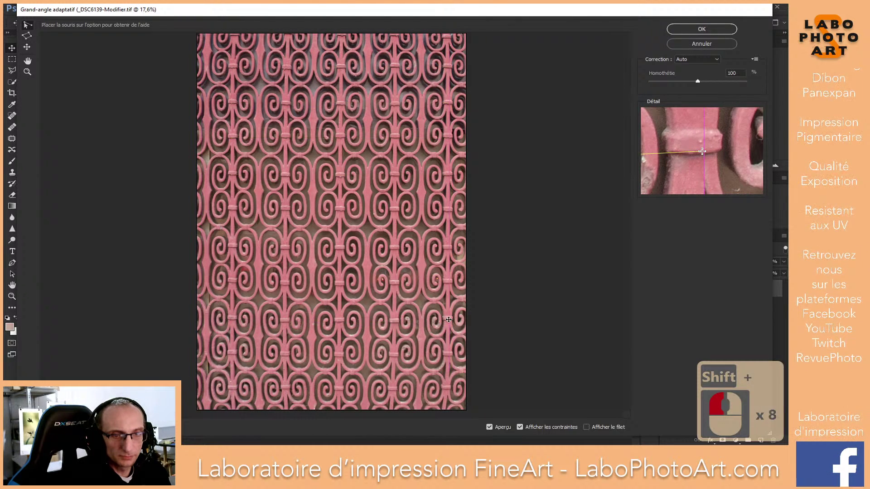
left_click(448, 249, "shift")
left_click(448, 249, "shift")
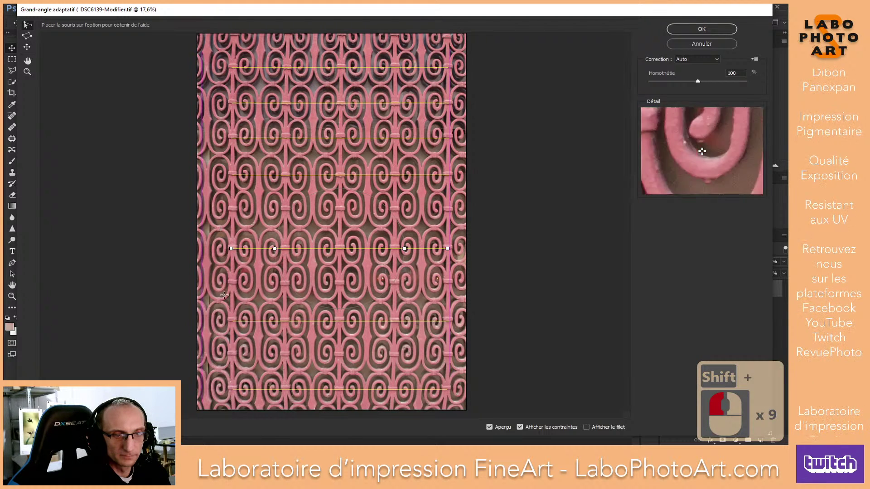
Add horizontal constraints across the collars of the two unconstrained rows directly below and above the mid-height constraint.
left_click(233, 285)
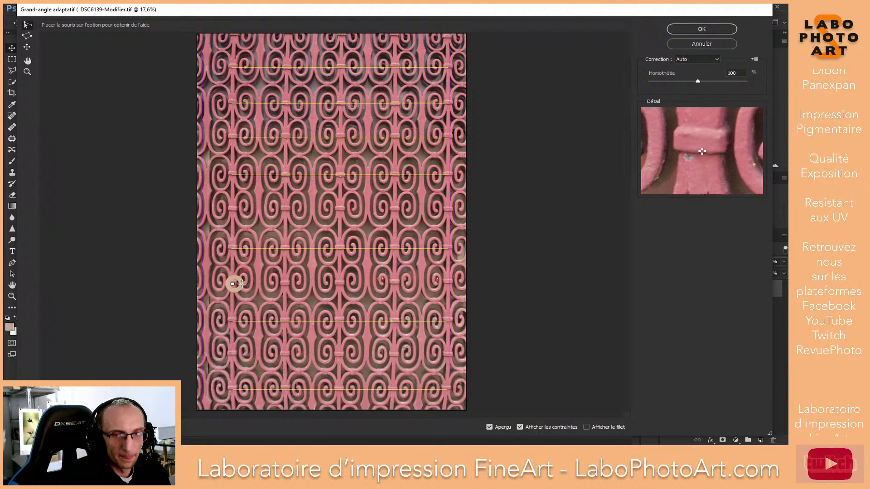
left_click(447, 283, "shift")
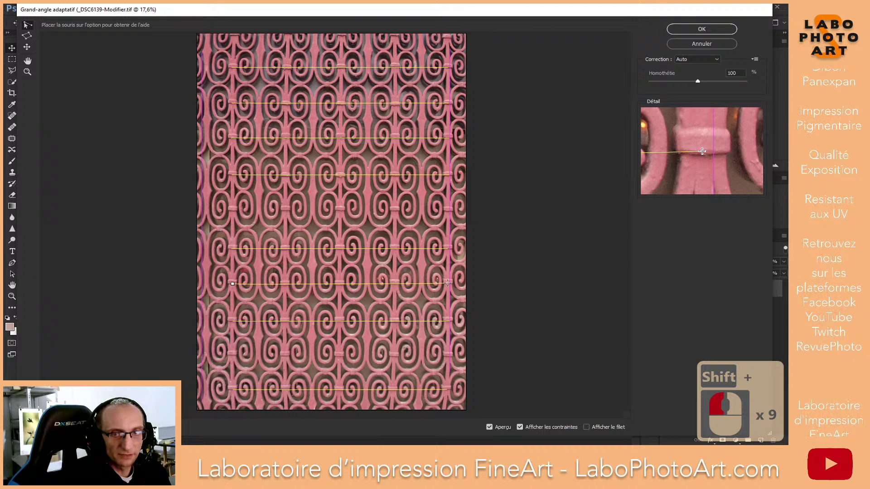
left_click(447, 283, "shift")
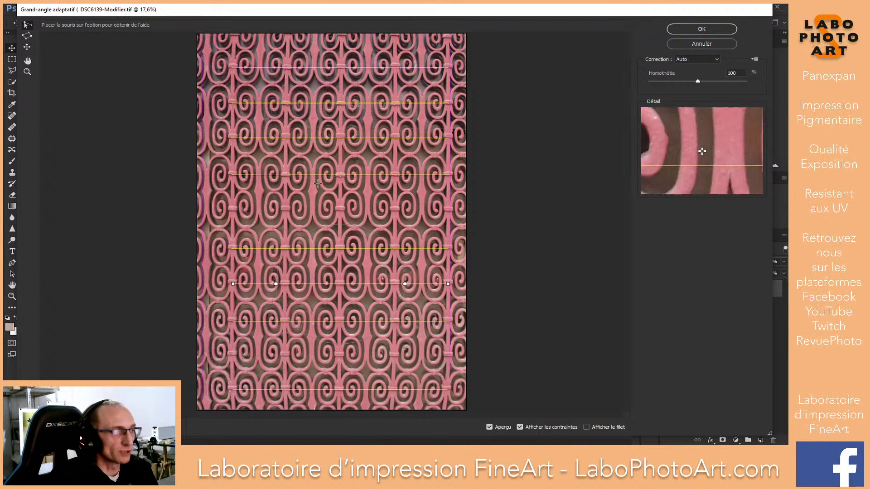
left_click(232, 210)
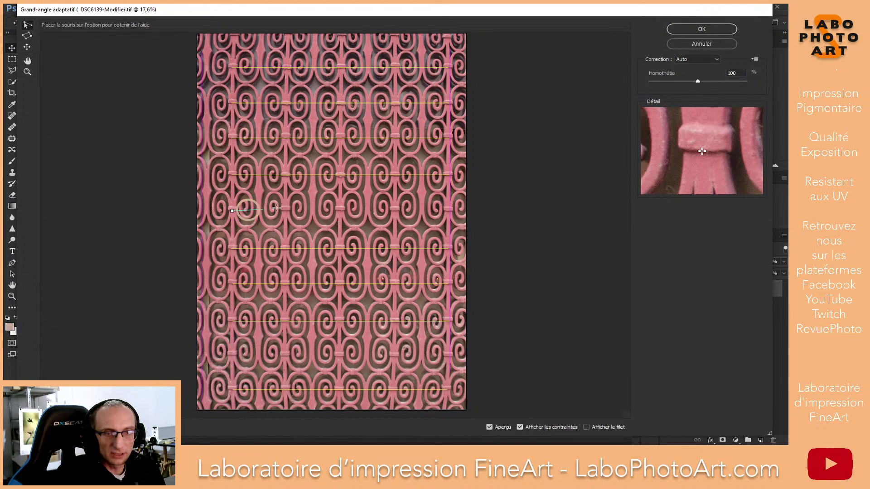
left_click(449, 210, "shift")
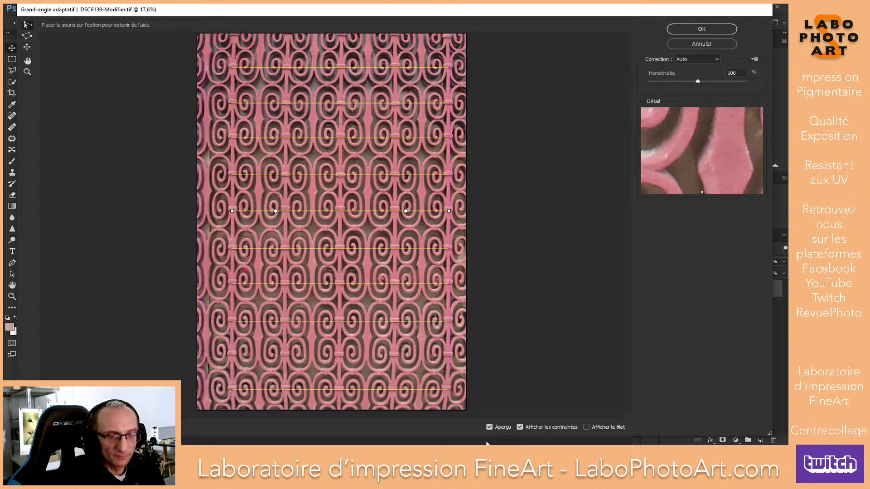
Add a vertical constraint through the scrolls at the image's extreme right edge, from the lowest collar row up to the first full row.
left_click(462, 390)
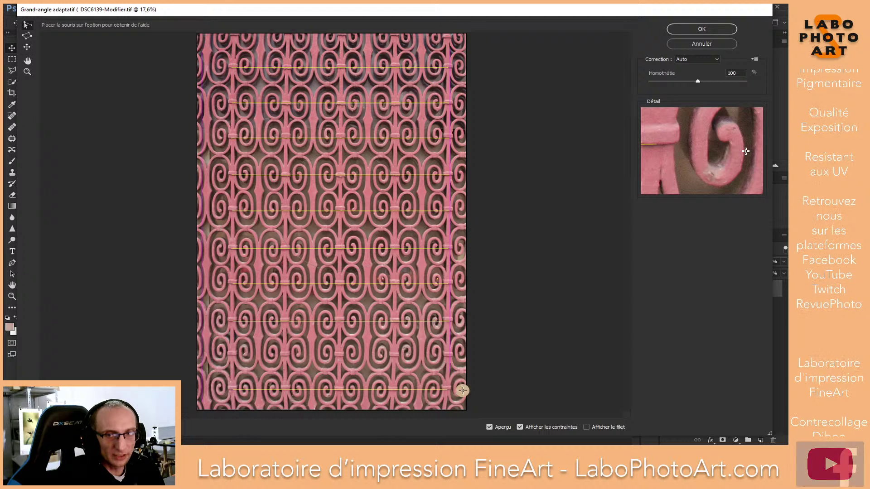
left_click(464, 64, "shift")
left_click(464, 64, "shift")
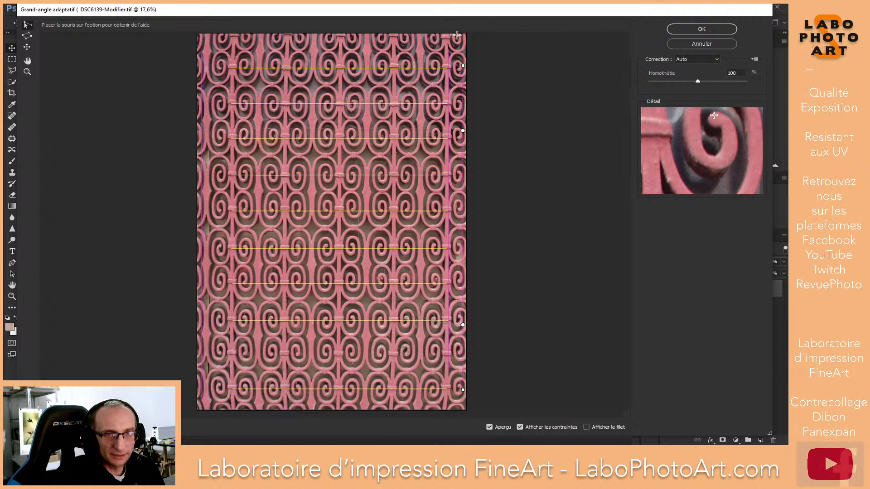
Add horizontal constraints across the partly cropped collars at the image's top edge and the scroll junctions near its bottom edge.
left_click(234, 35)
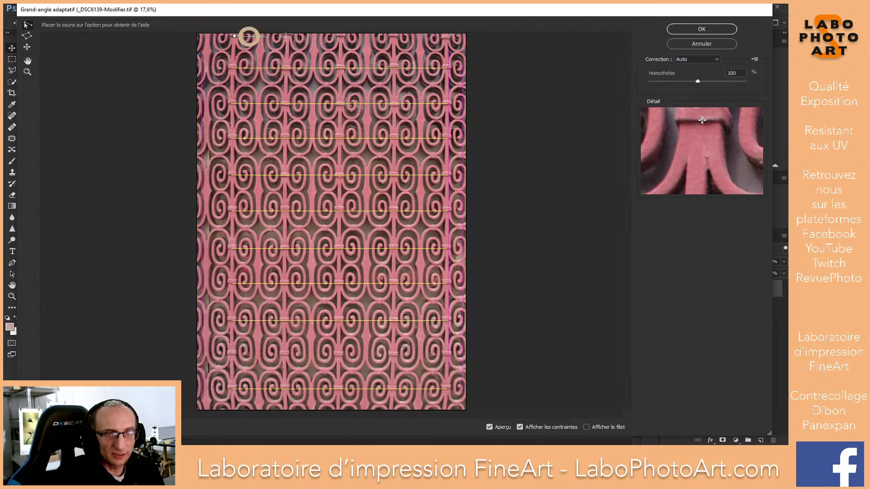
left_click(446, 37, "shift")
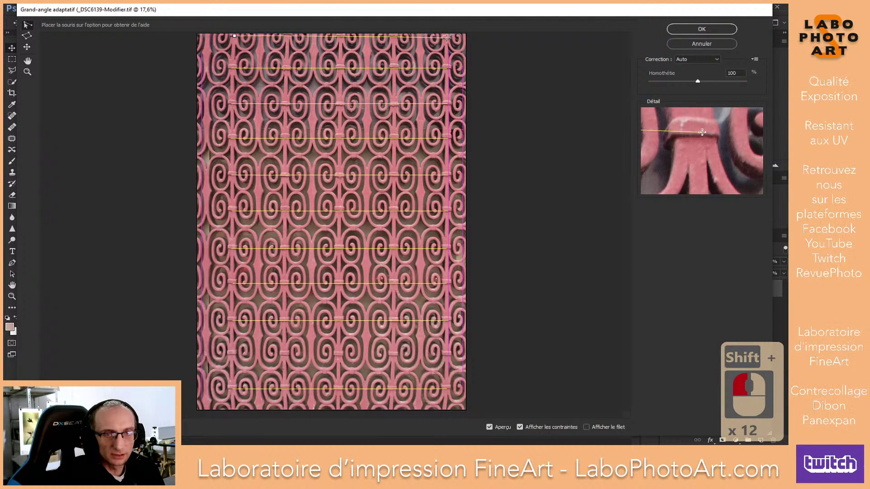
left_click(447, 38, "shift")
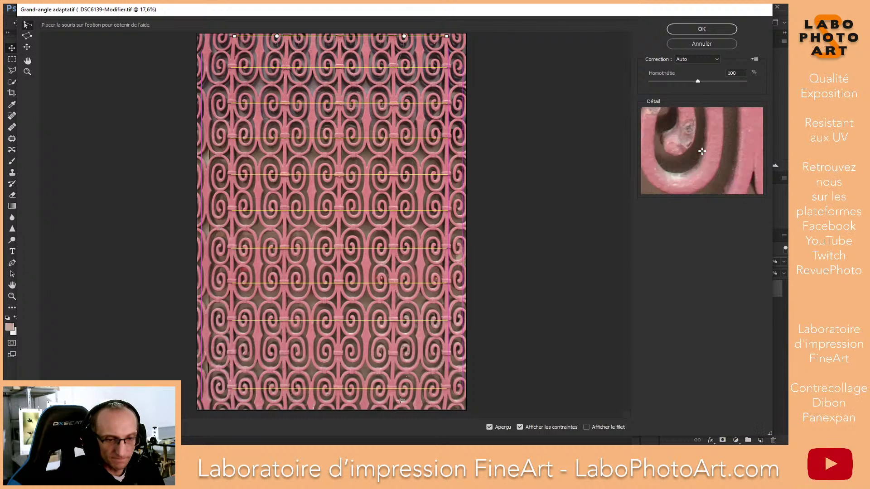
left_click(456, 404)
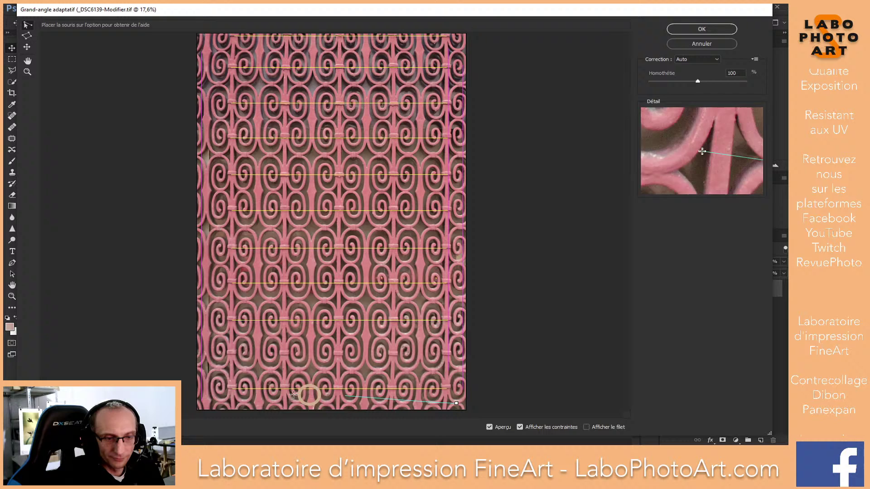
left_click(222, 403, "shift")
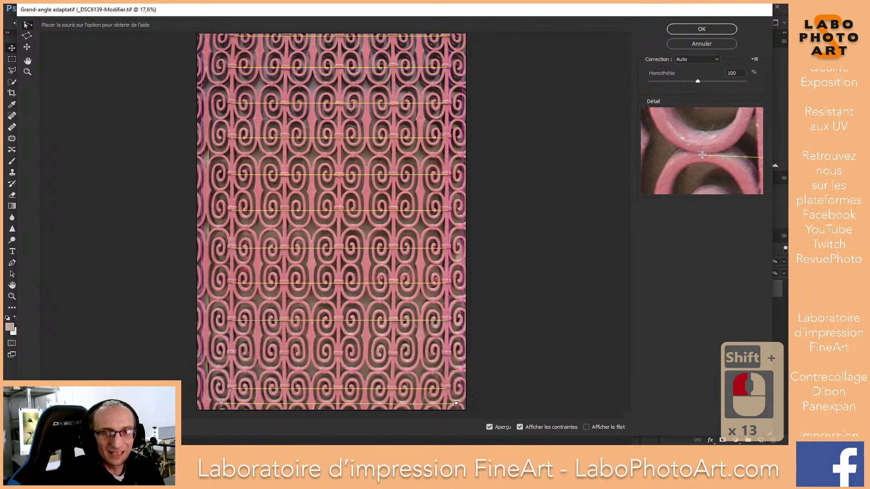
left_click(220, 403, "shift")
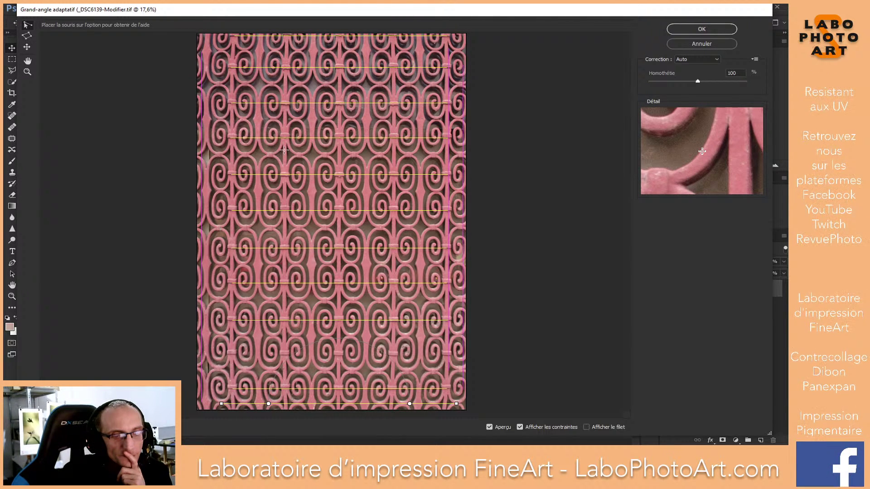
Compare the grille before and after correction with Aperçu, and inspect the distortion mesh with Afficher le filet.
left_click(489, 427)
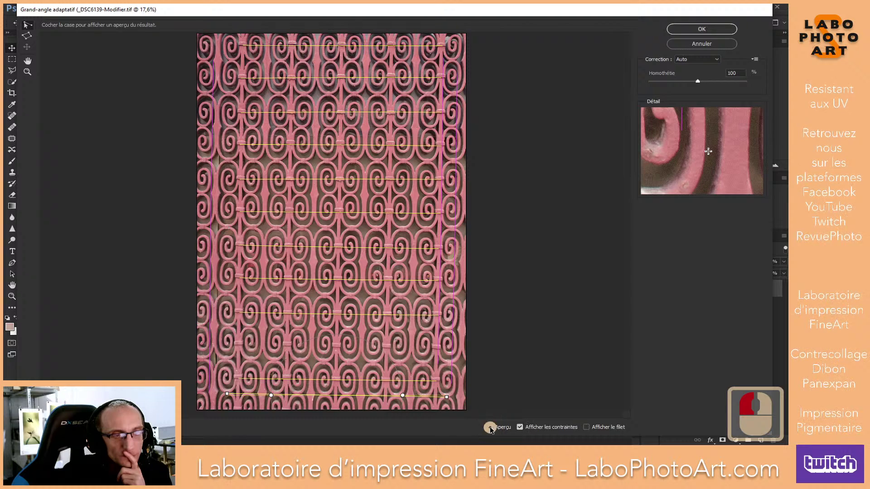
left_click(489, 428)
left_click(489, 428)
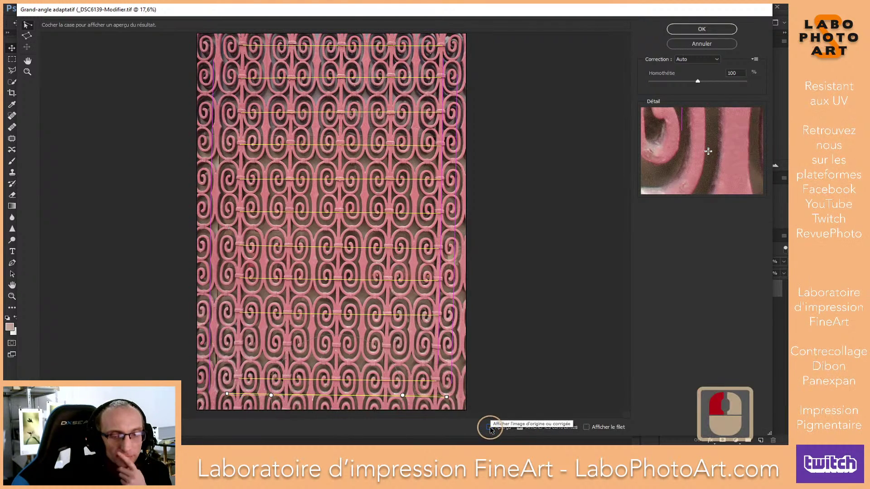
left_click(489, 428)
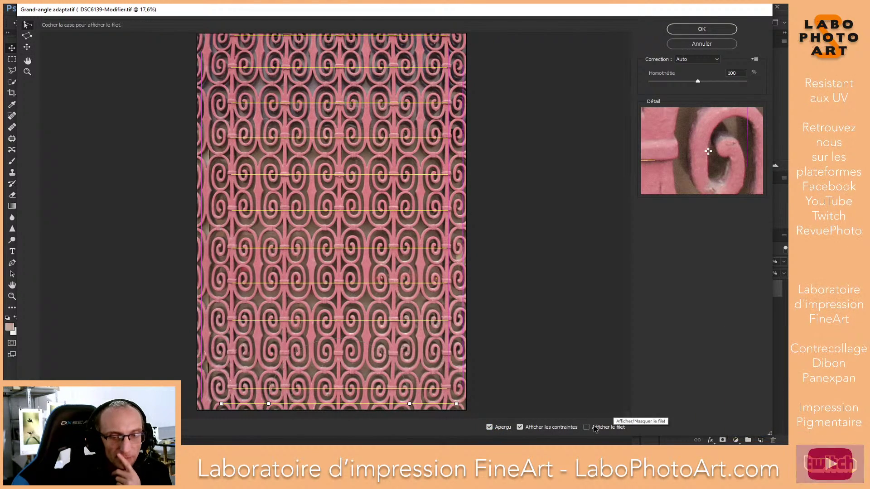
left_click(587, 428)
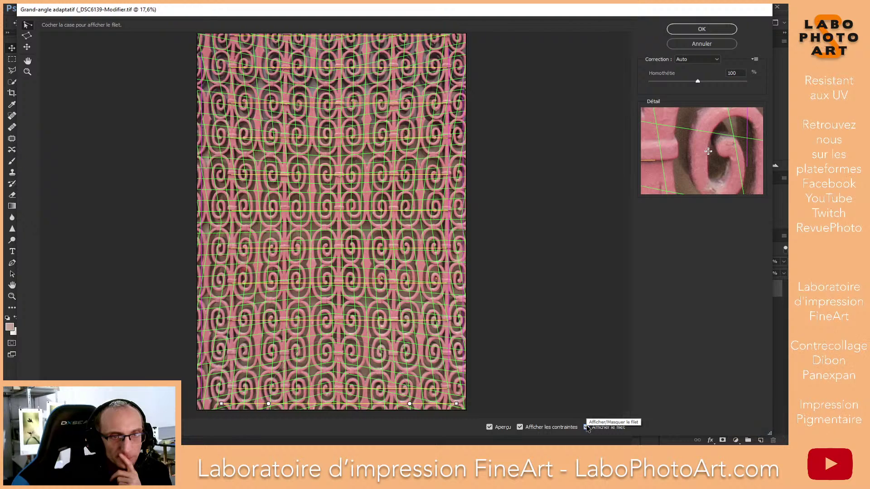
left_click(586, 428)
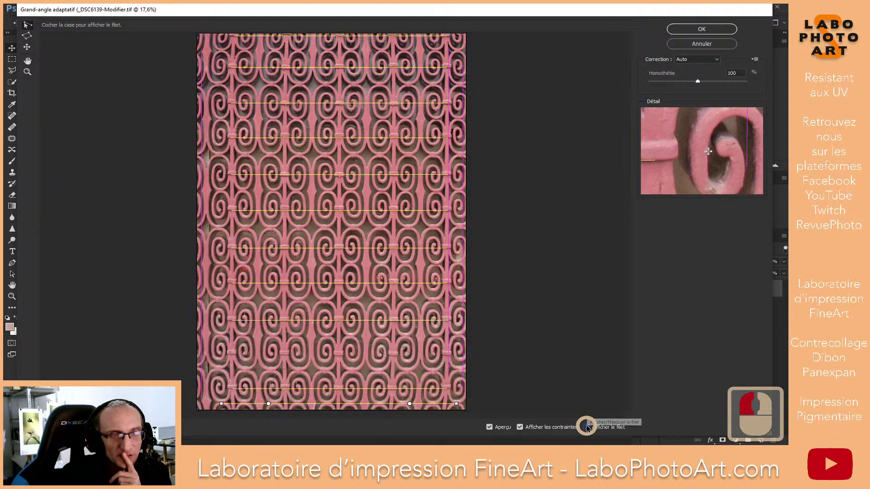
left_click(586, 428)
left_click(586, 427)
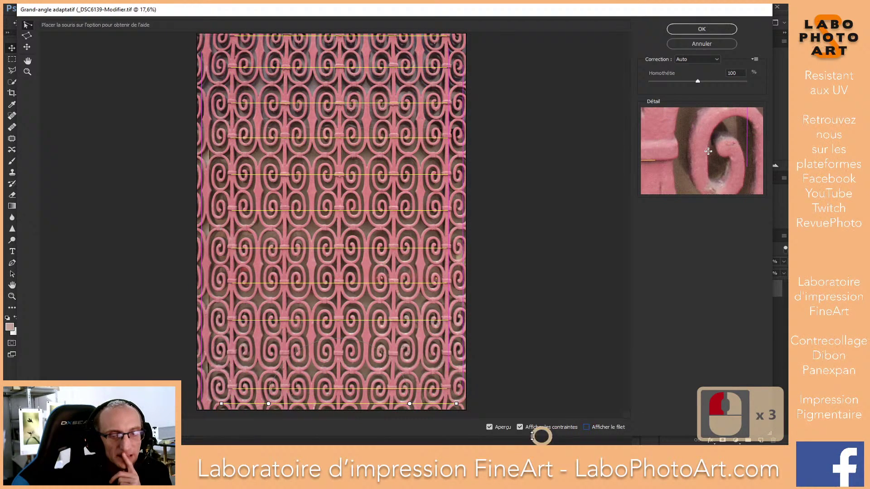
left_click(492, 428)
left_click(492, 427)
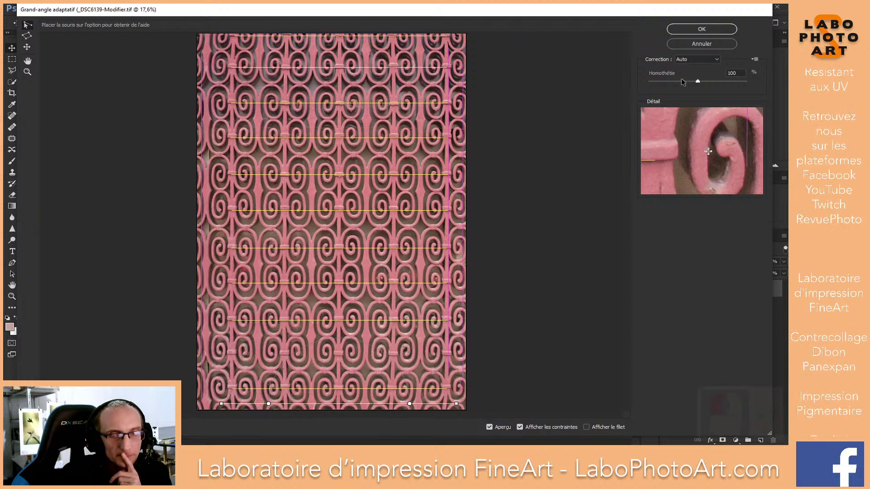
Apply the Grand-angle adaptatif correction to the grille and switch to the Arc de Triomphe image _DSC8964-Modifier.tif.
left_click(701, 29)
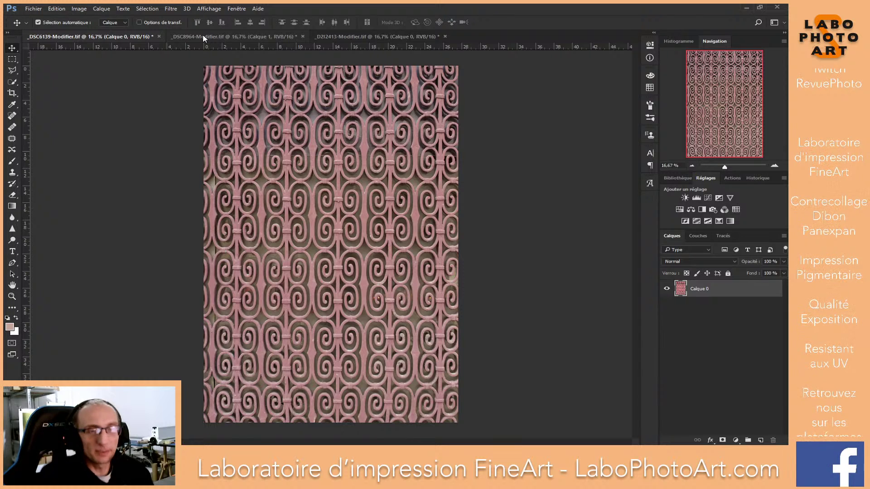
left_click(202, 38)
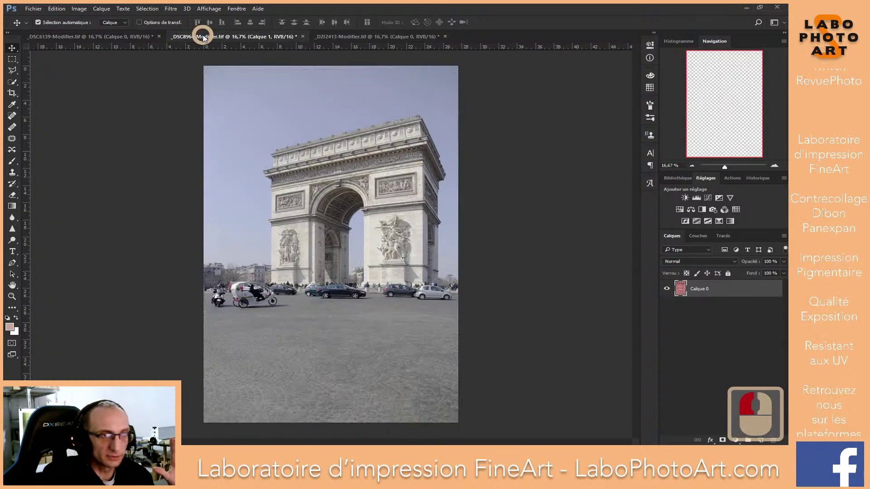